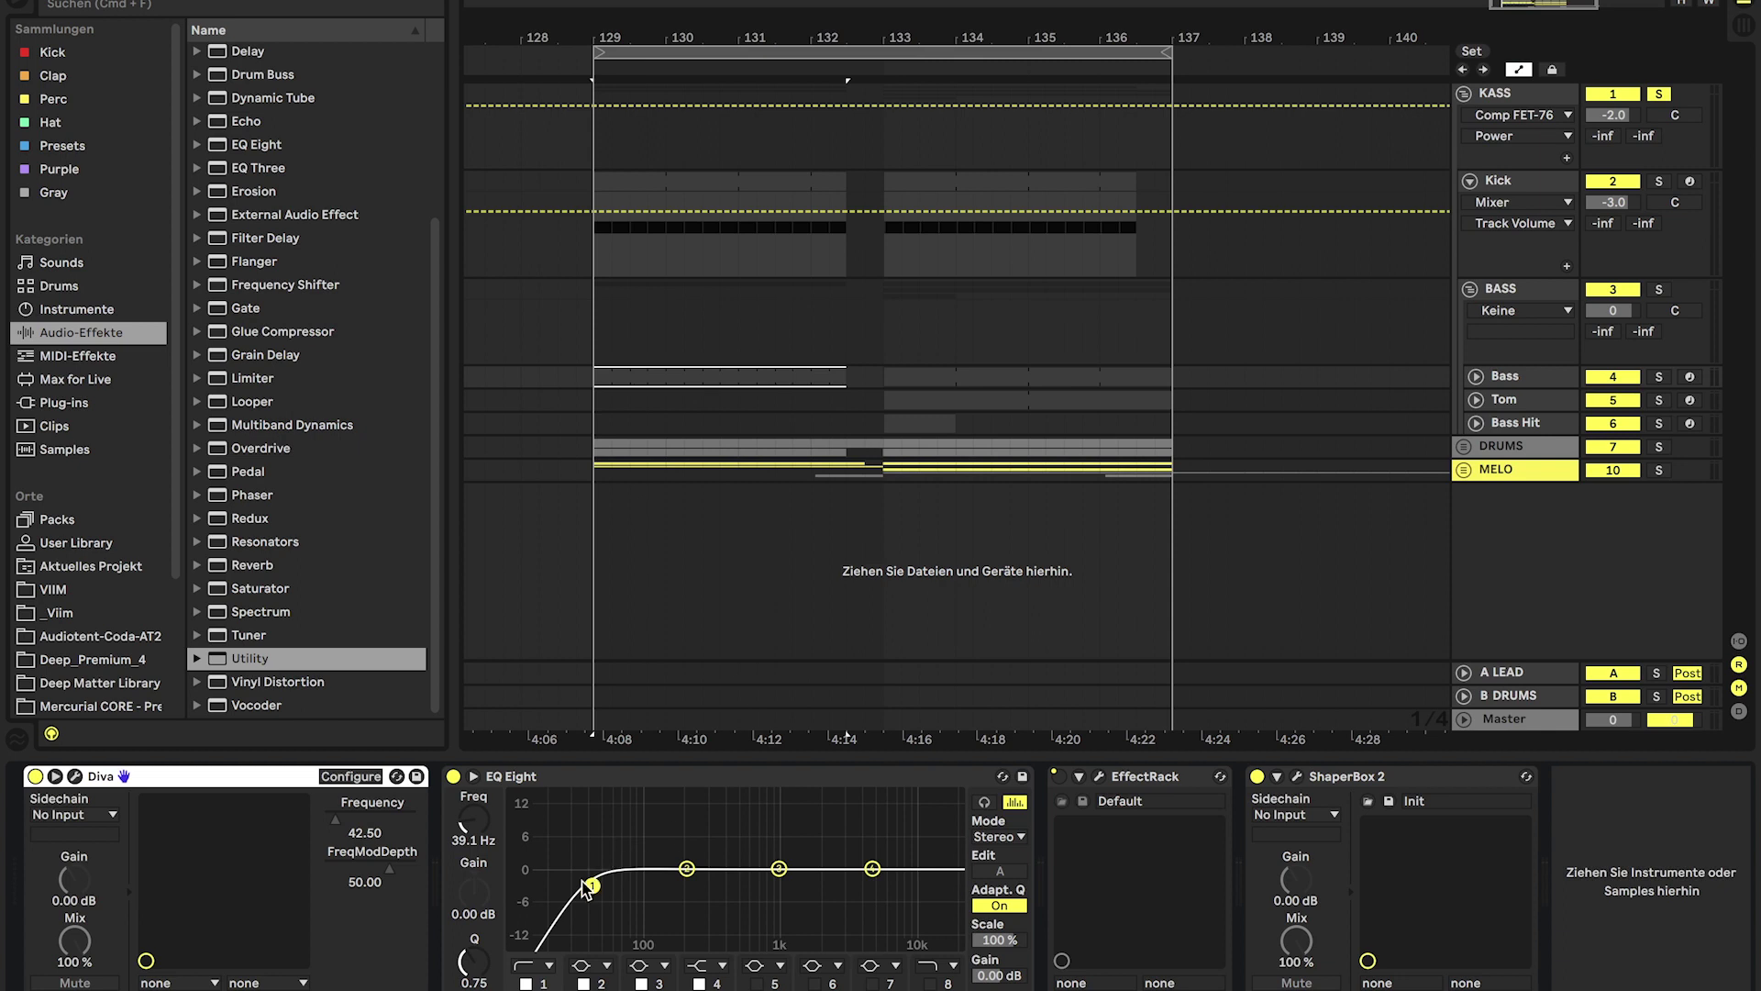
- Examine the ShaperBox 2 volume curve on the Bass track and the notes of the Bass clip starting at bar 133
{"action": "left_click", "coordinate": [1297, 778]}
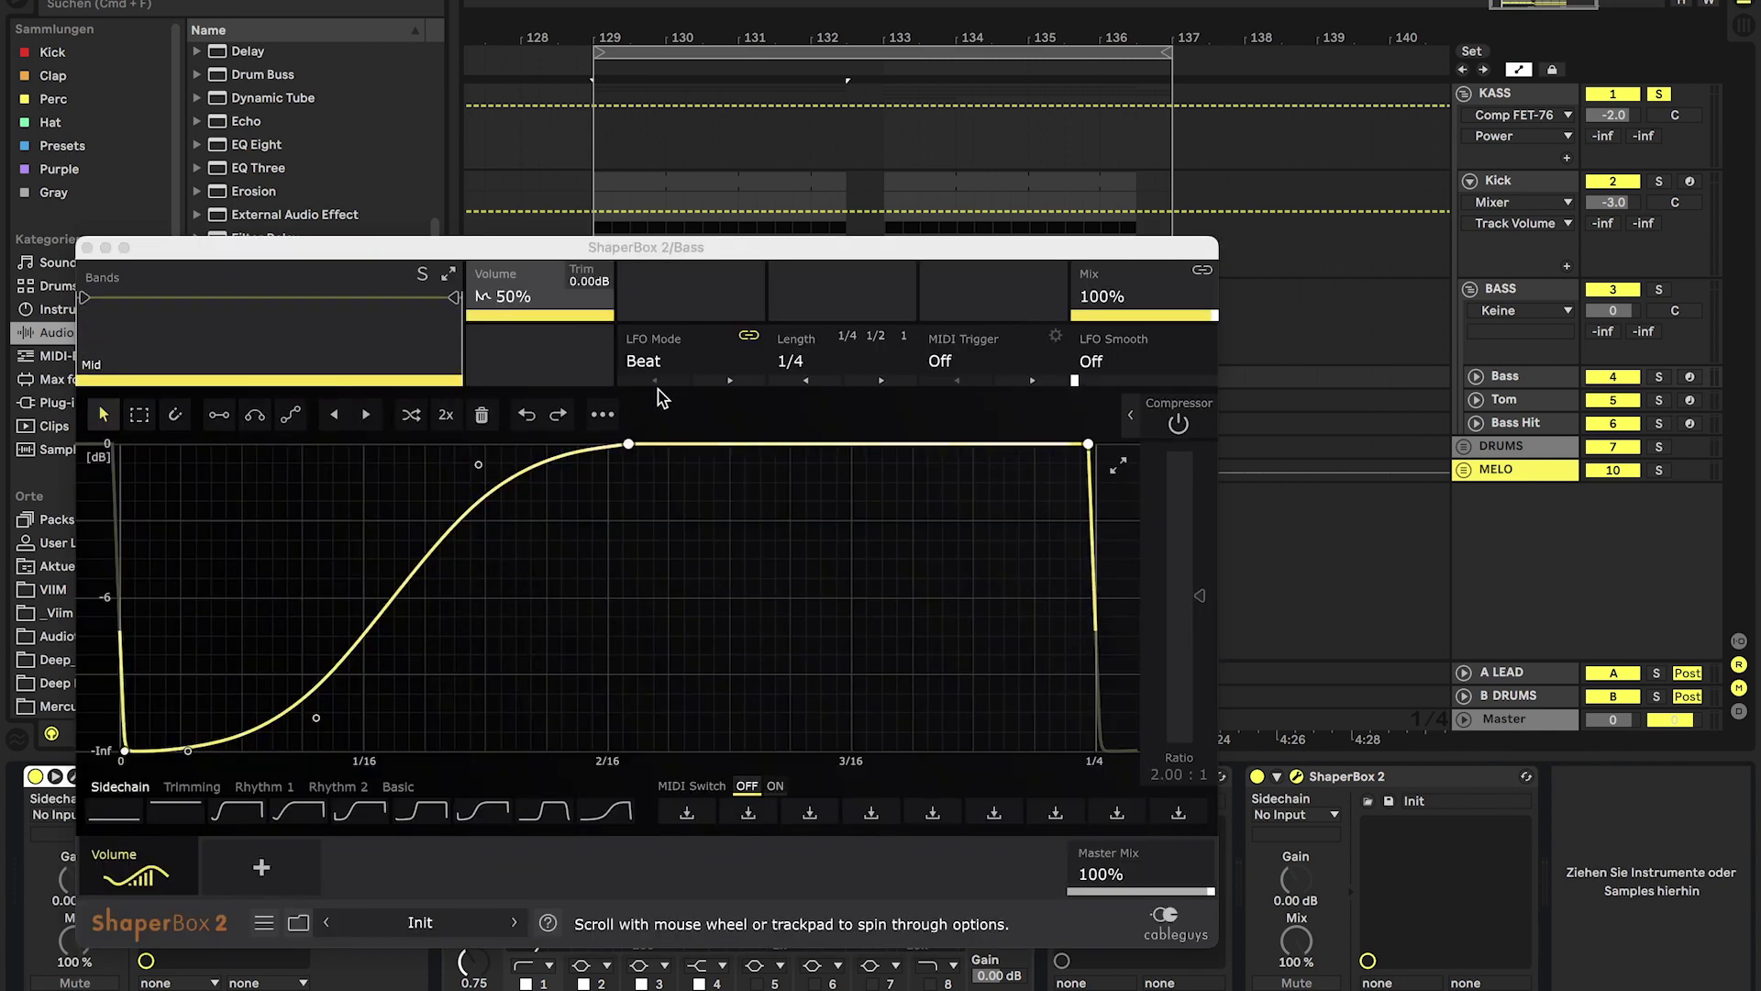
{"action": "left_click", "coordinate": [1297, 778]}
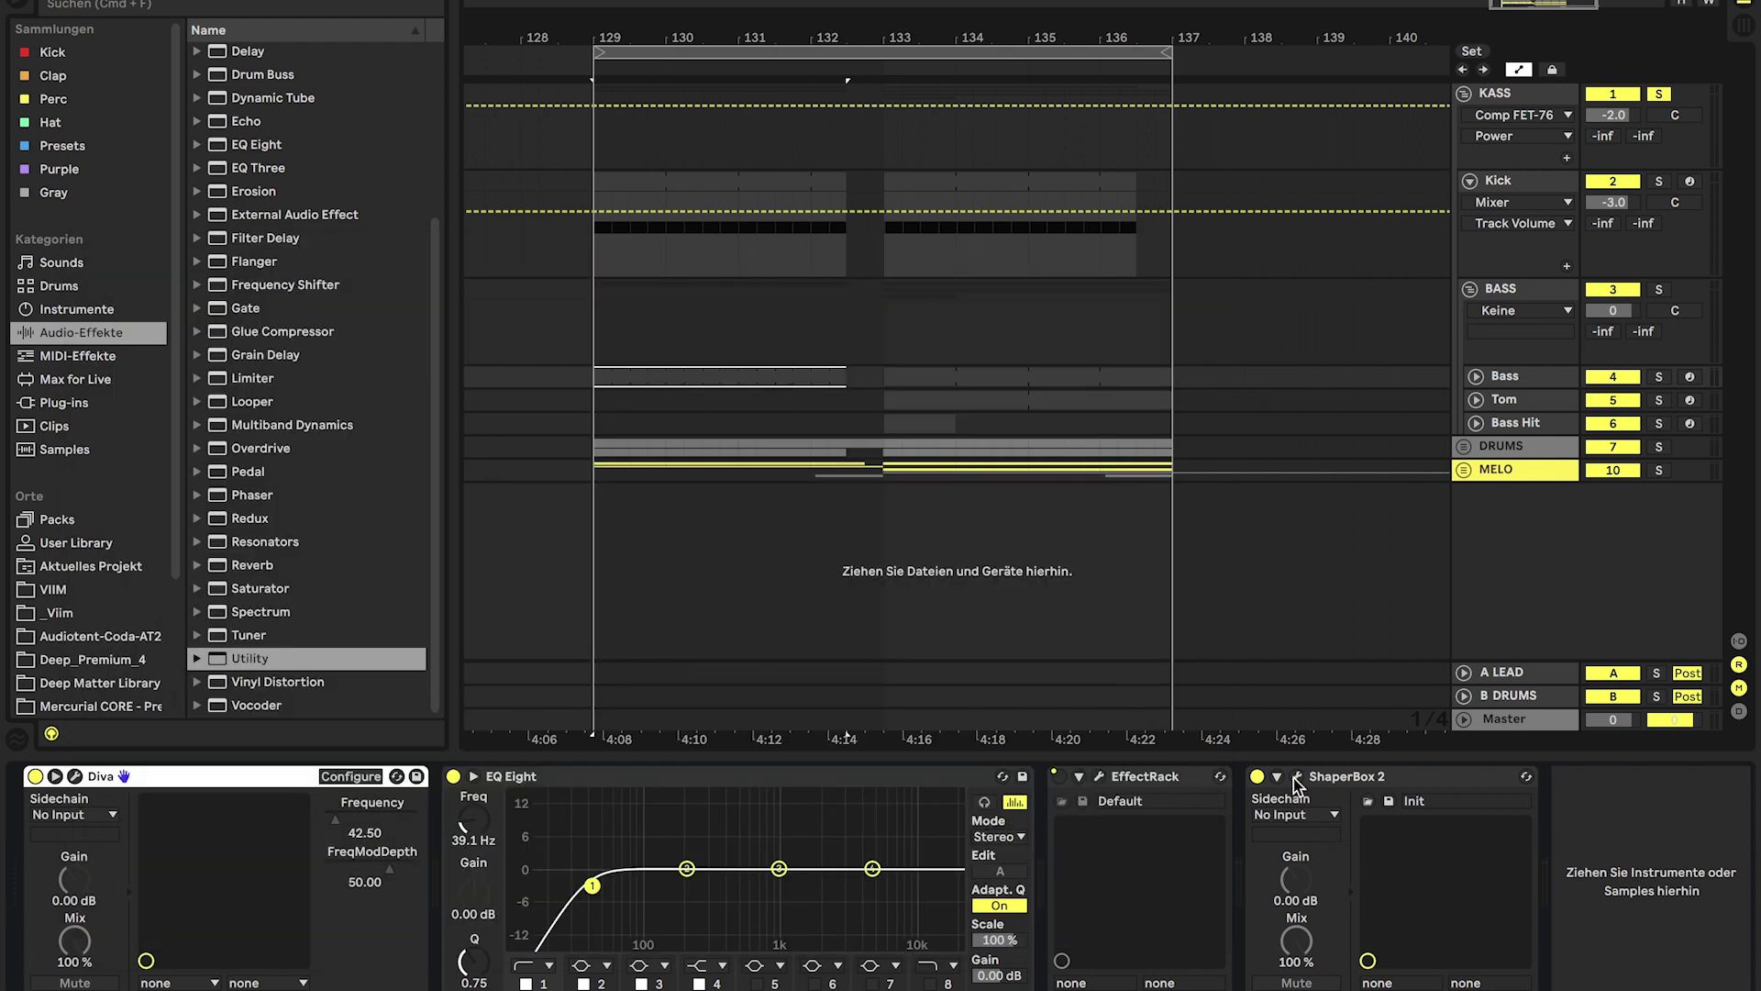
{"action": "double_click", "coordinate": [896, 378]}
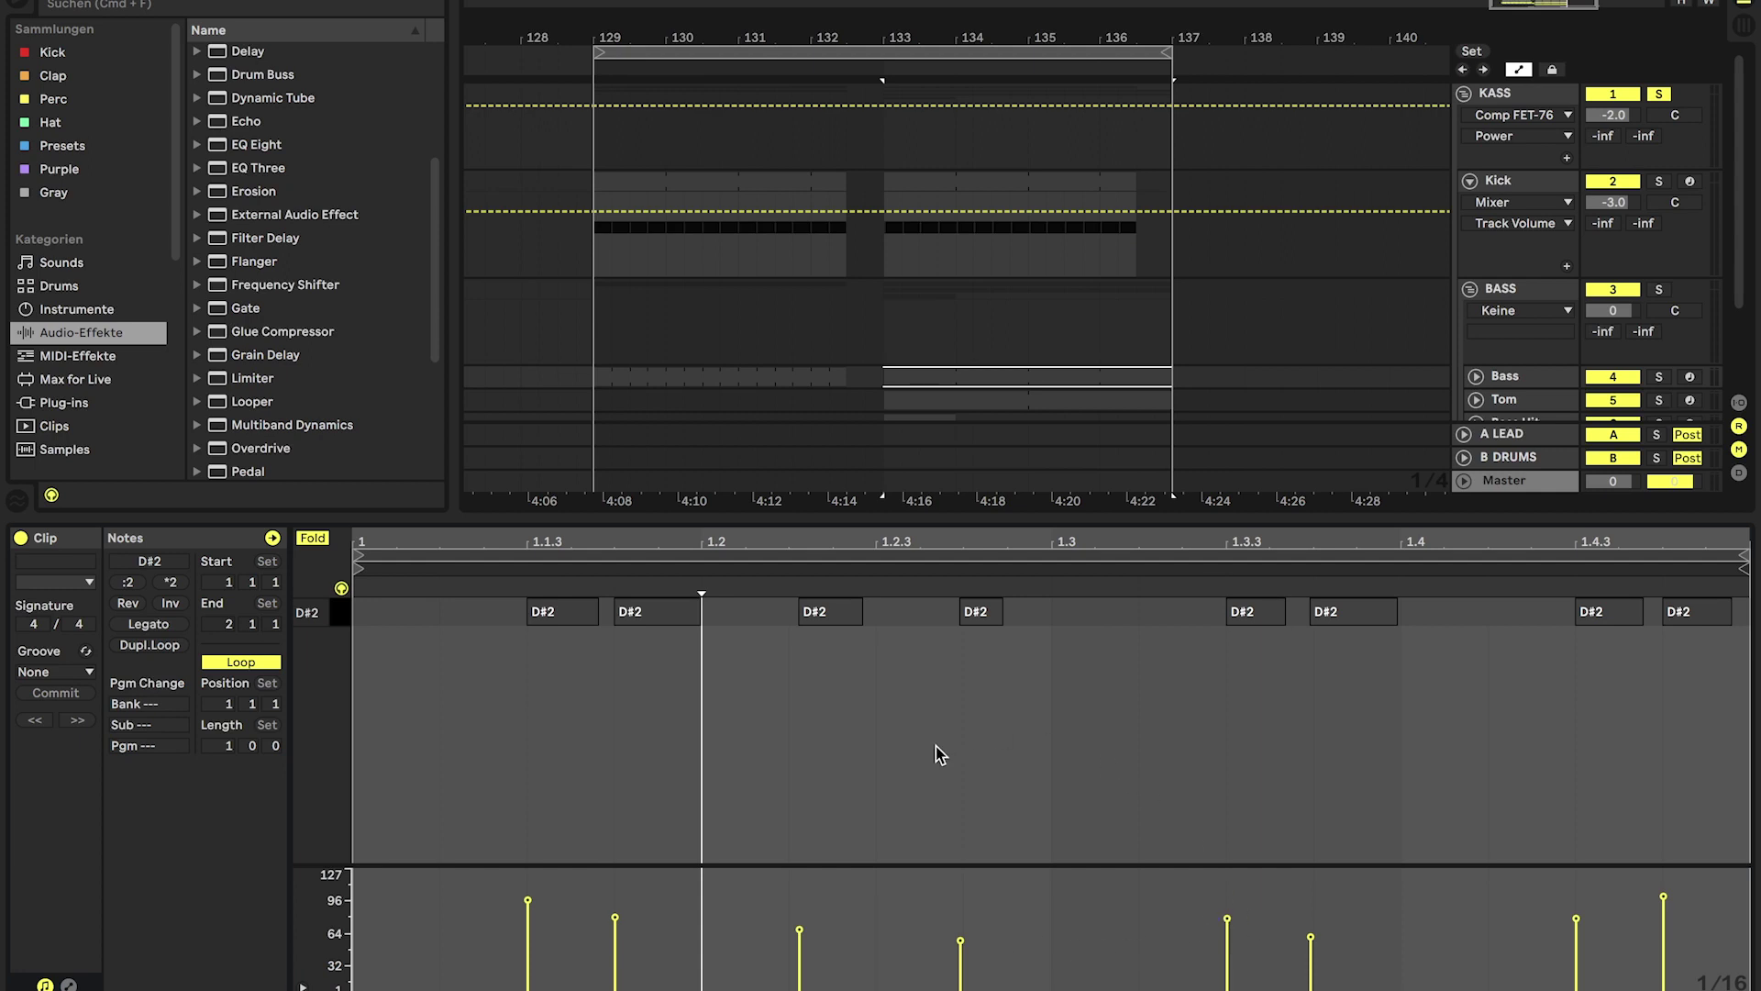
- Solo the Bass track and play the arrangement from bar 133
{"action": "left_click", "coordinate": [885, 384]}
{"action": "left_click", "coordinate": [1660, 377]}
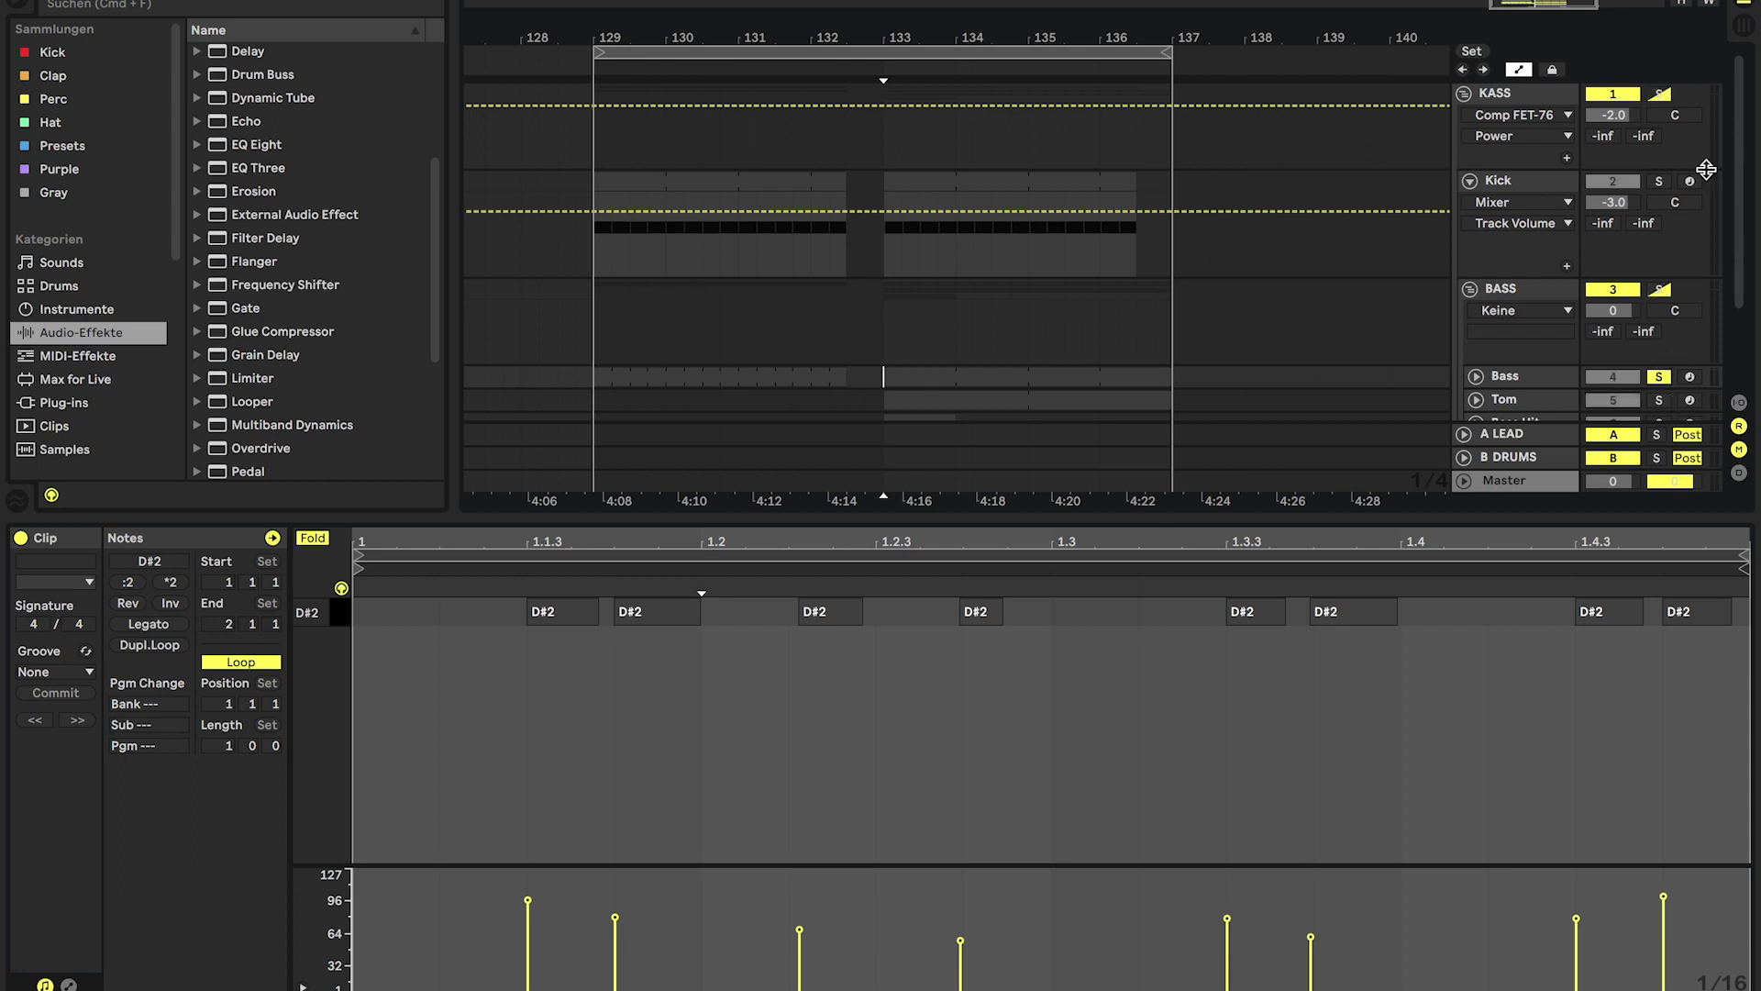
{"action": "key", "text": "space"}
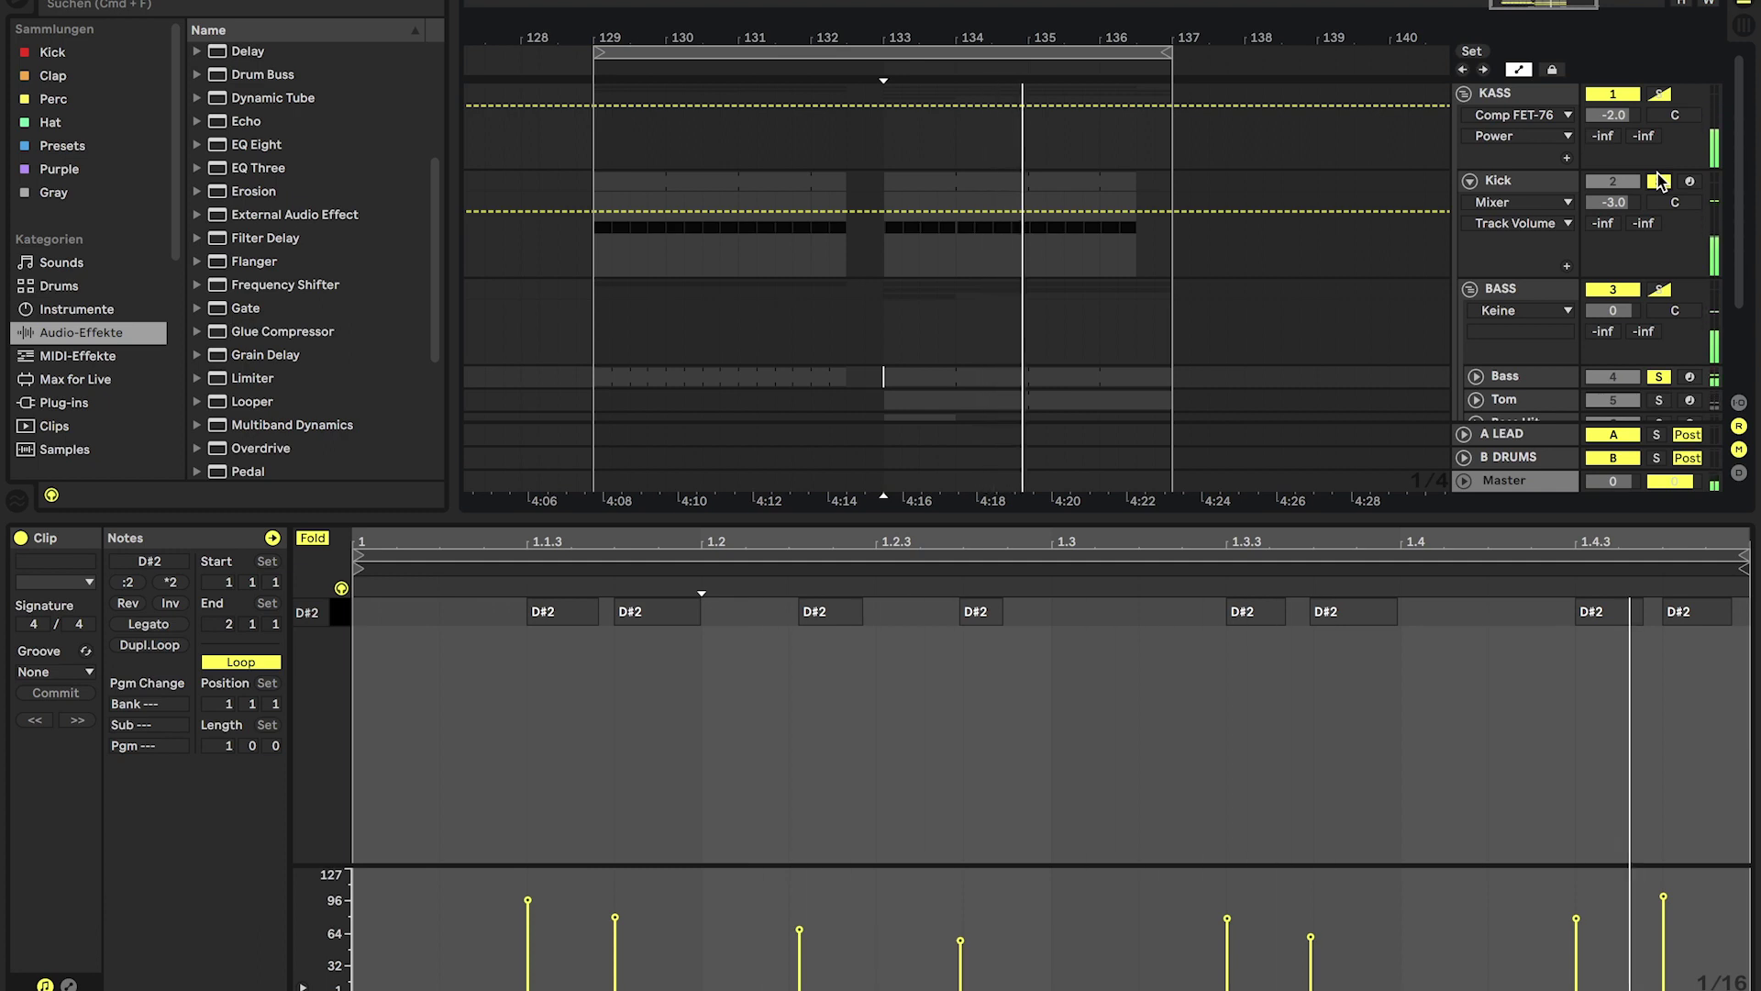
- Inspect the Decapitator in the Bass track's EffectRack and play the kick and bass again from bar 133
{"action": "left_click", "coordinate": [1512, 377]}
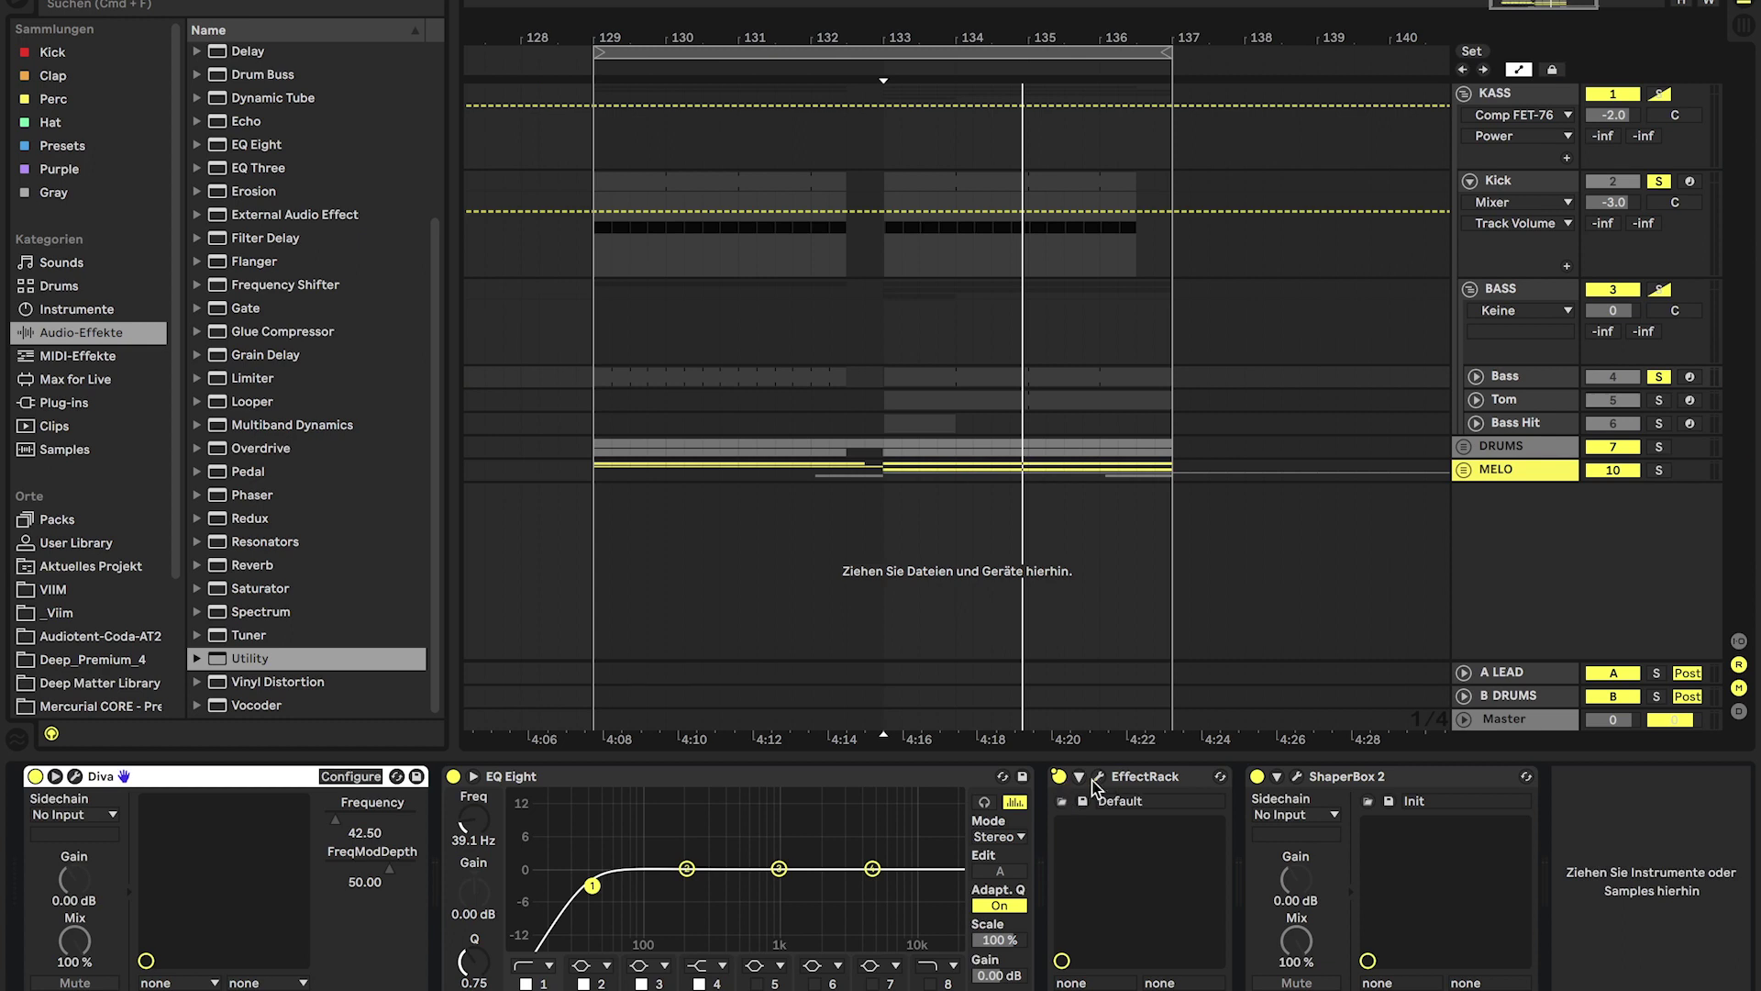
{"action": "left_click", "coordinate": [1098, 778]}
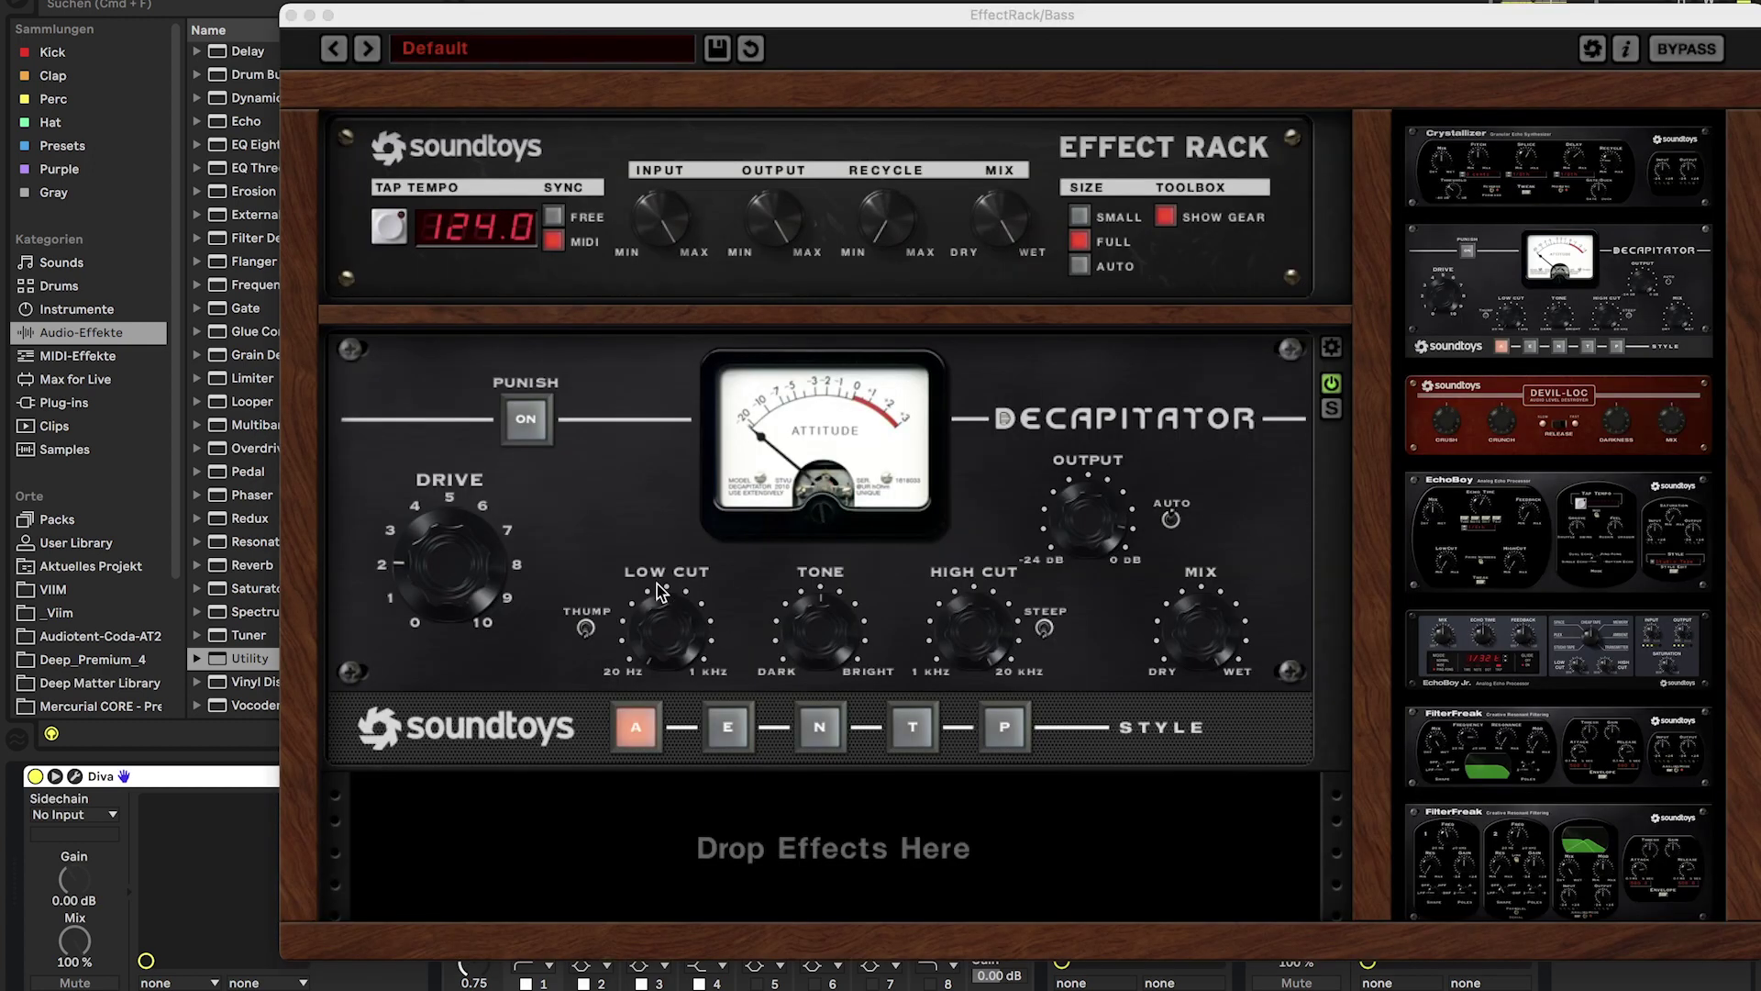
{"action": "left_click", "coordinate": [291, 17]}
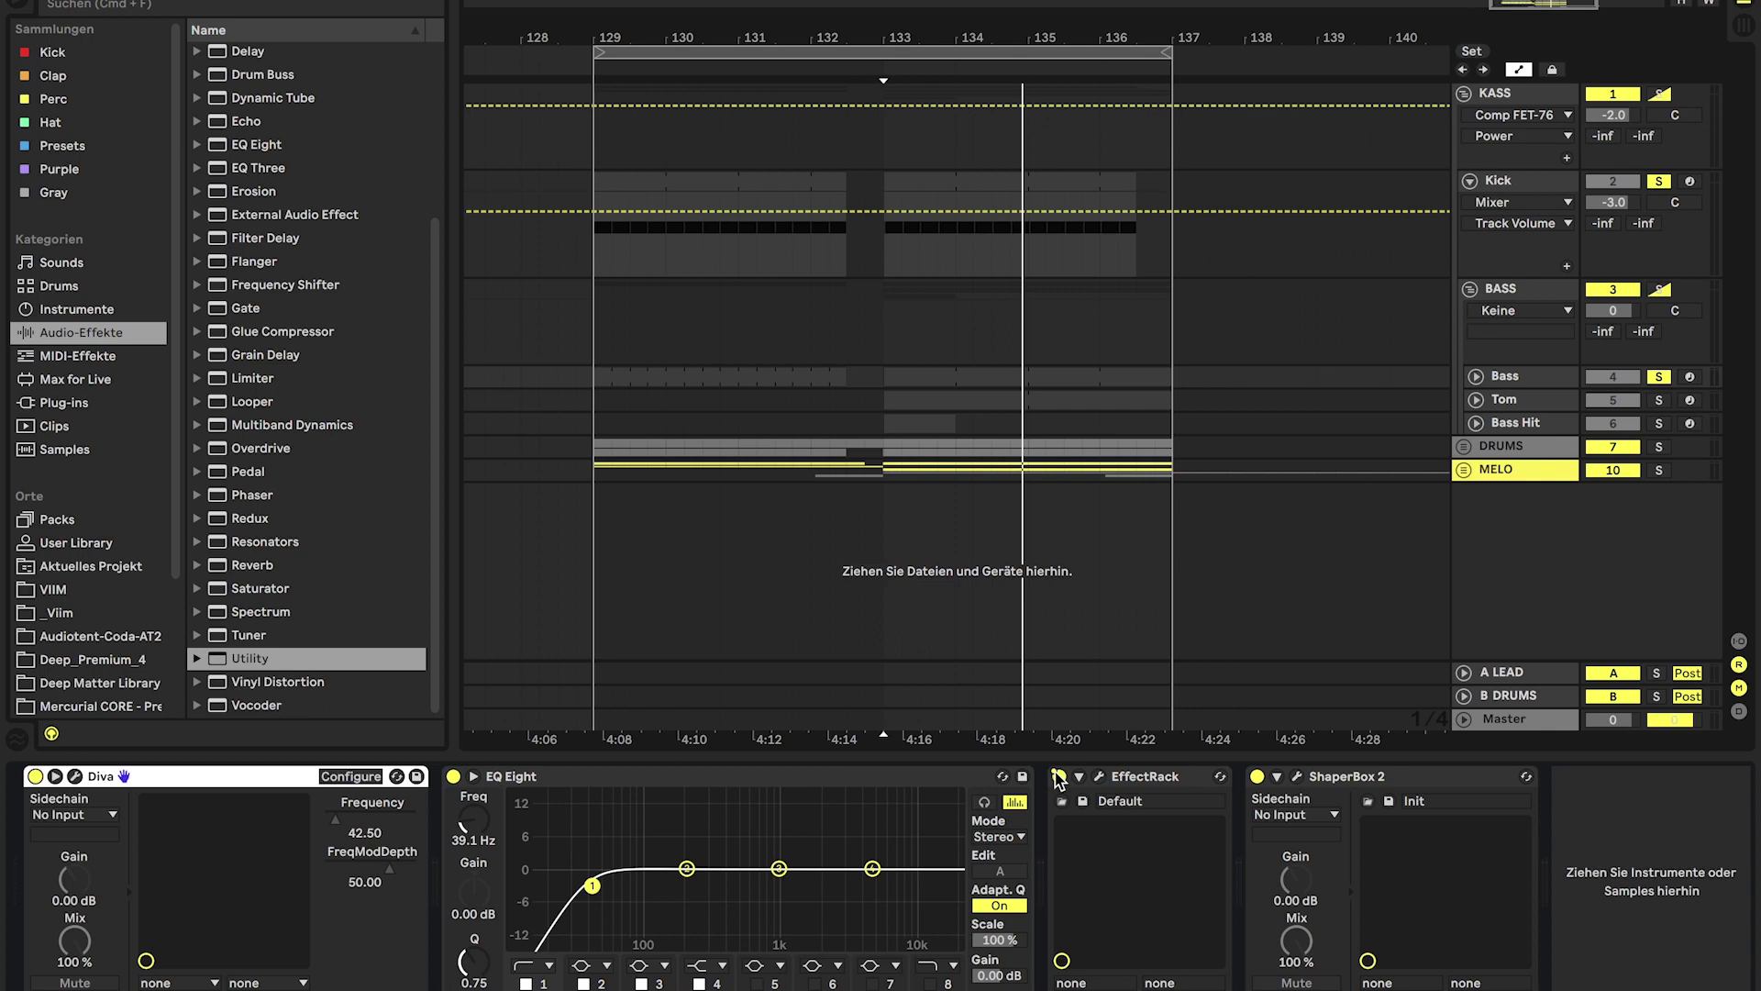
{"action": "key", "text": "space"}
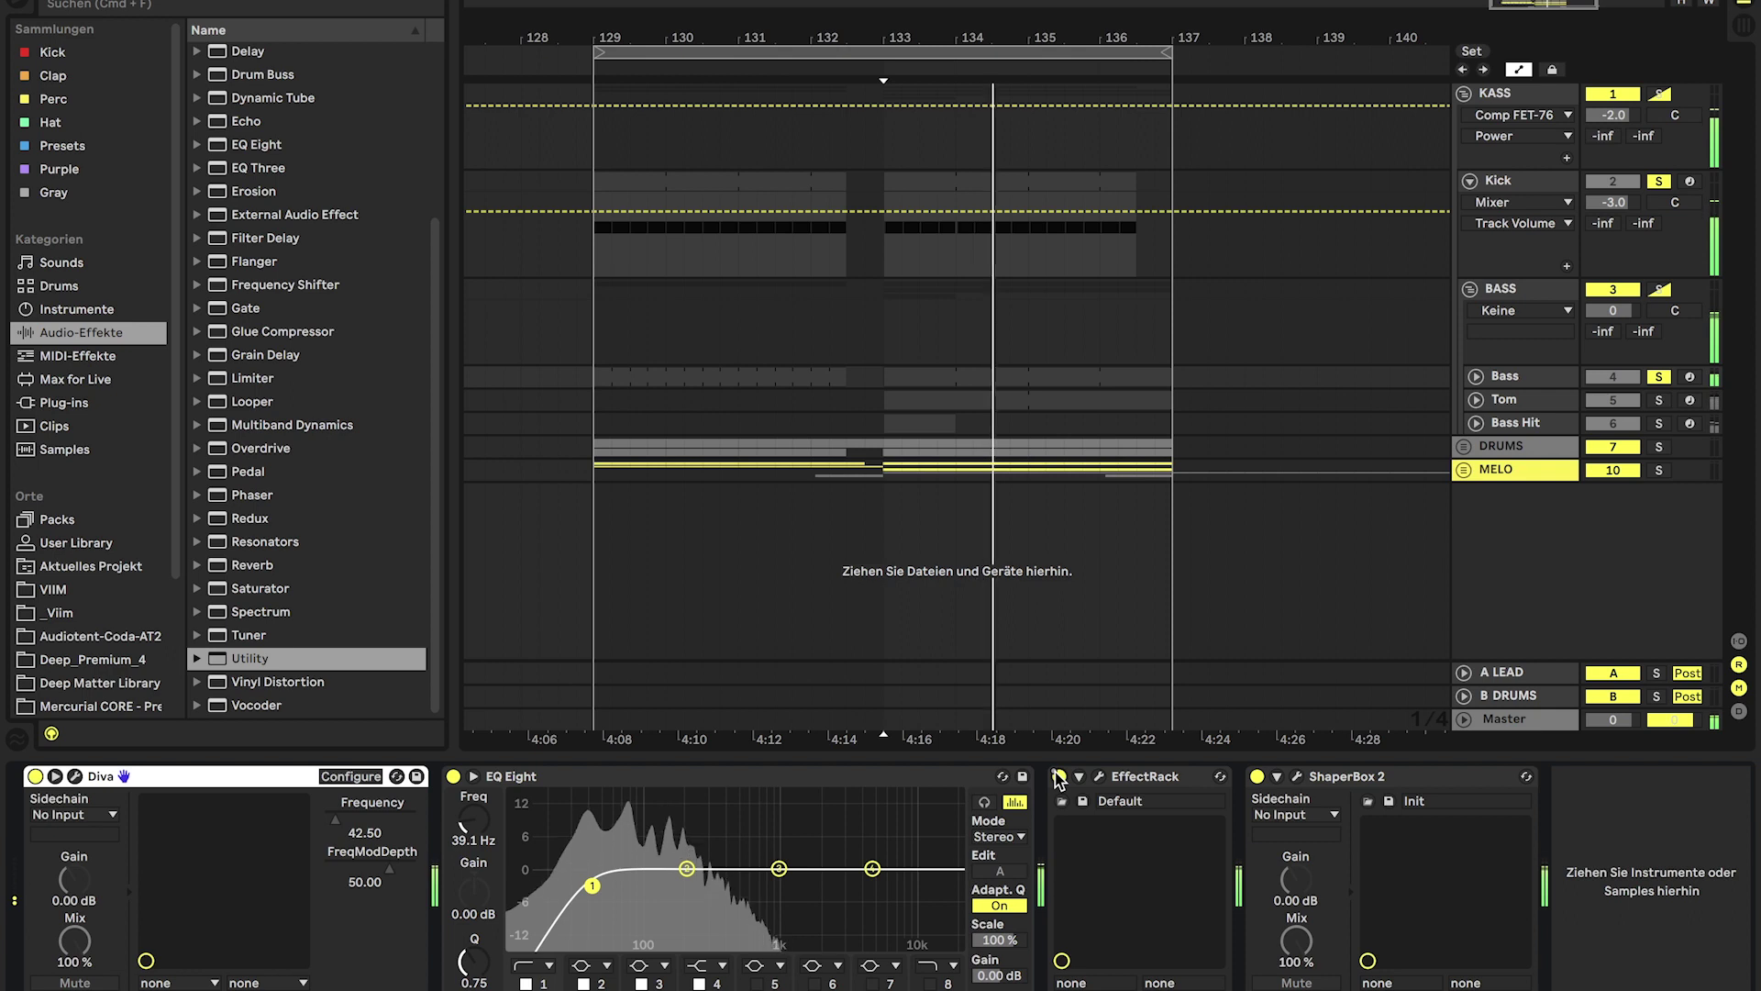
{"action": "key", "text": "space"}
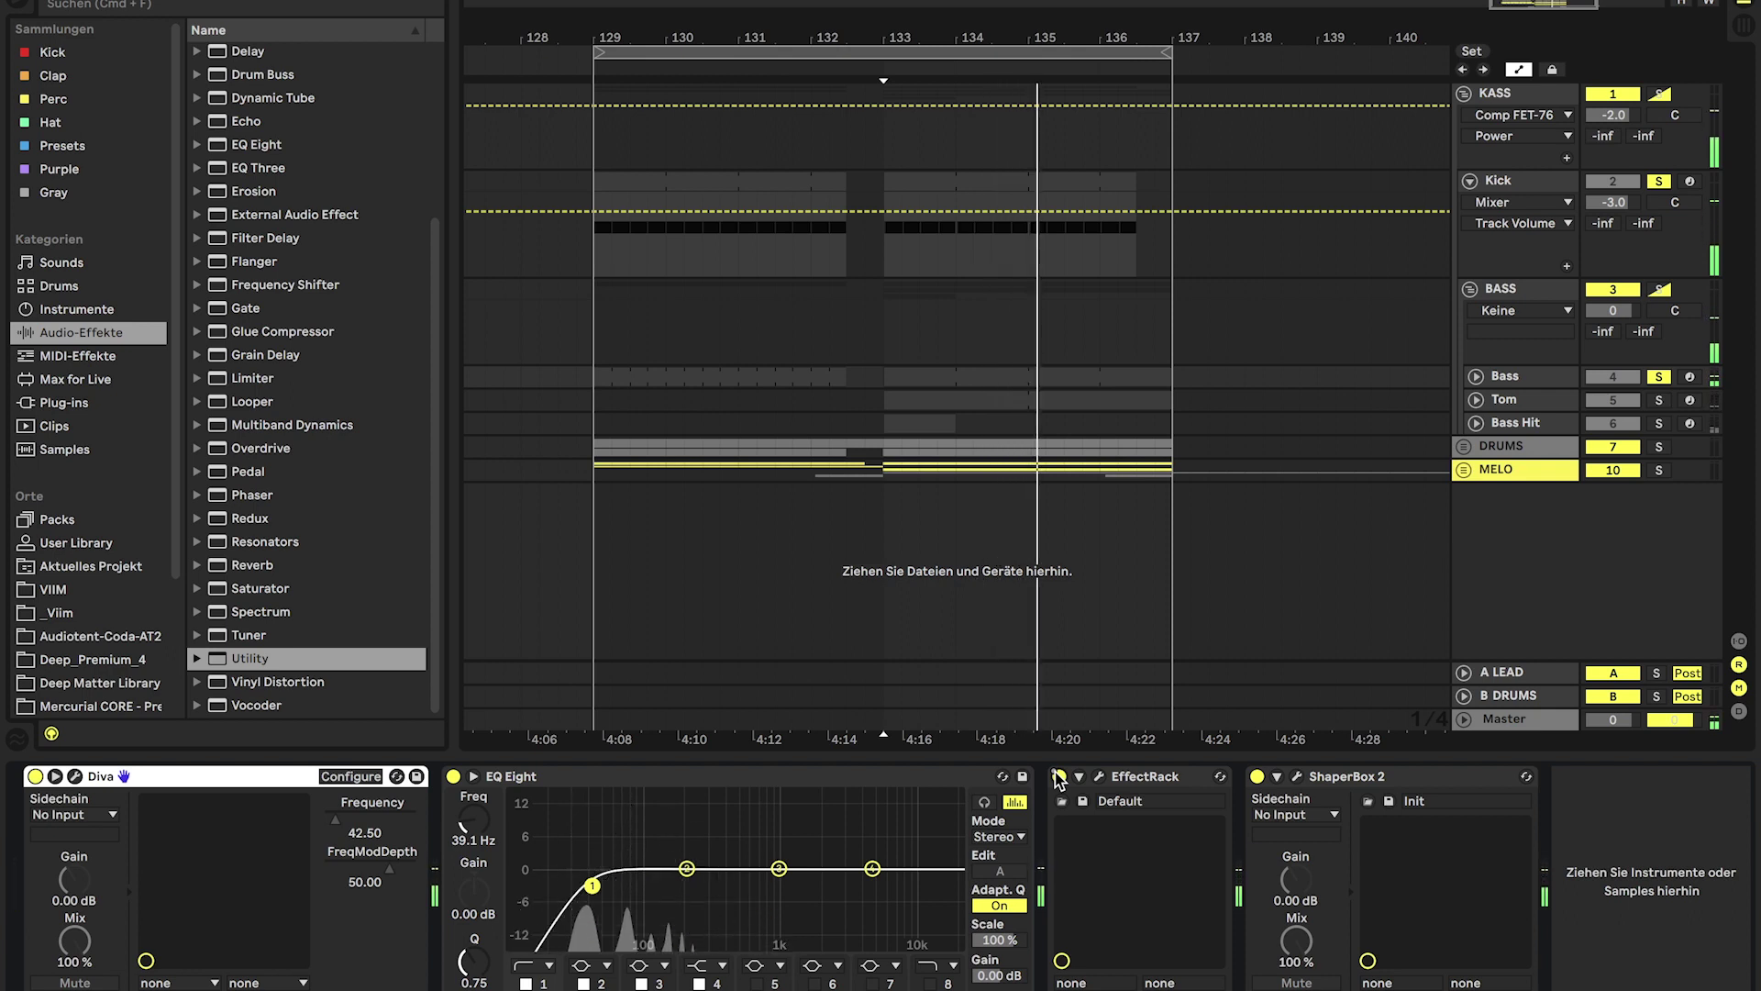
- Examine the Tom track's Drum Rack and the note pattern in its clip at bar 133
{"action": "left_click", "coordinate": [1533, 402]}
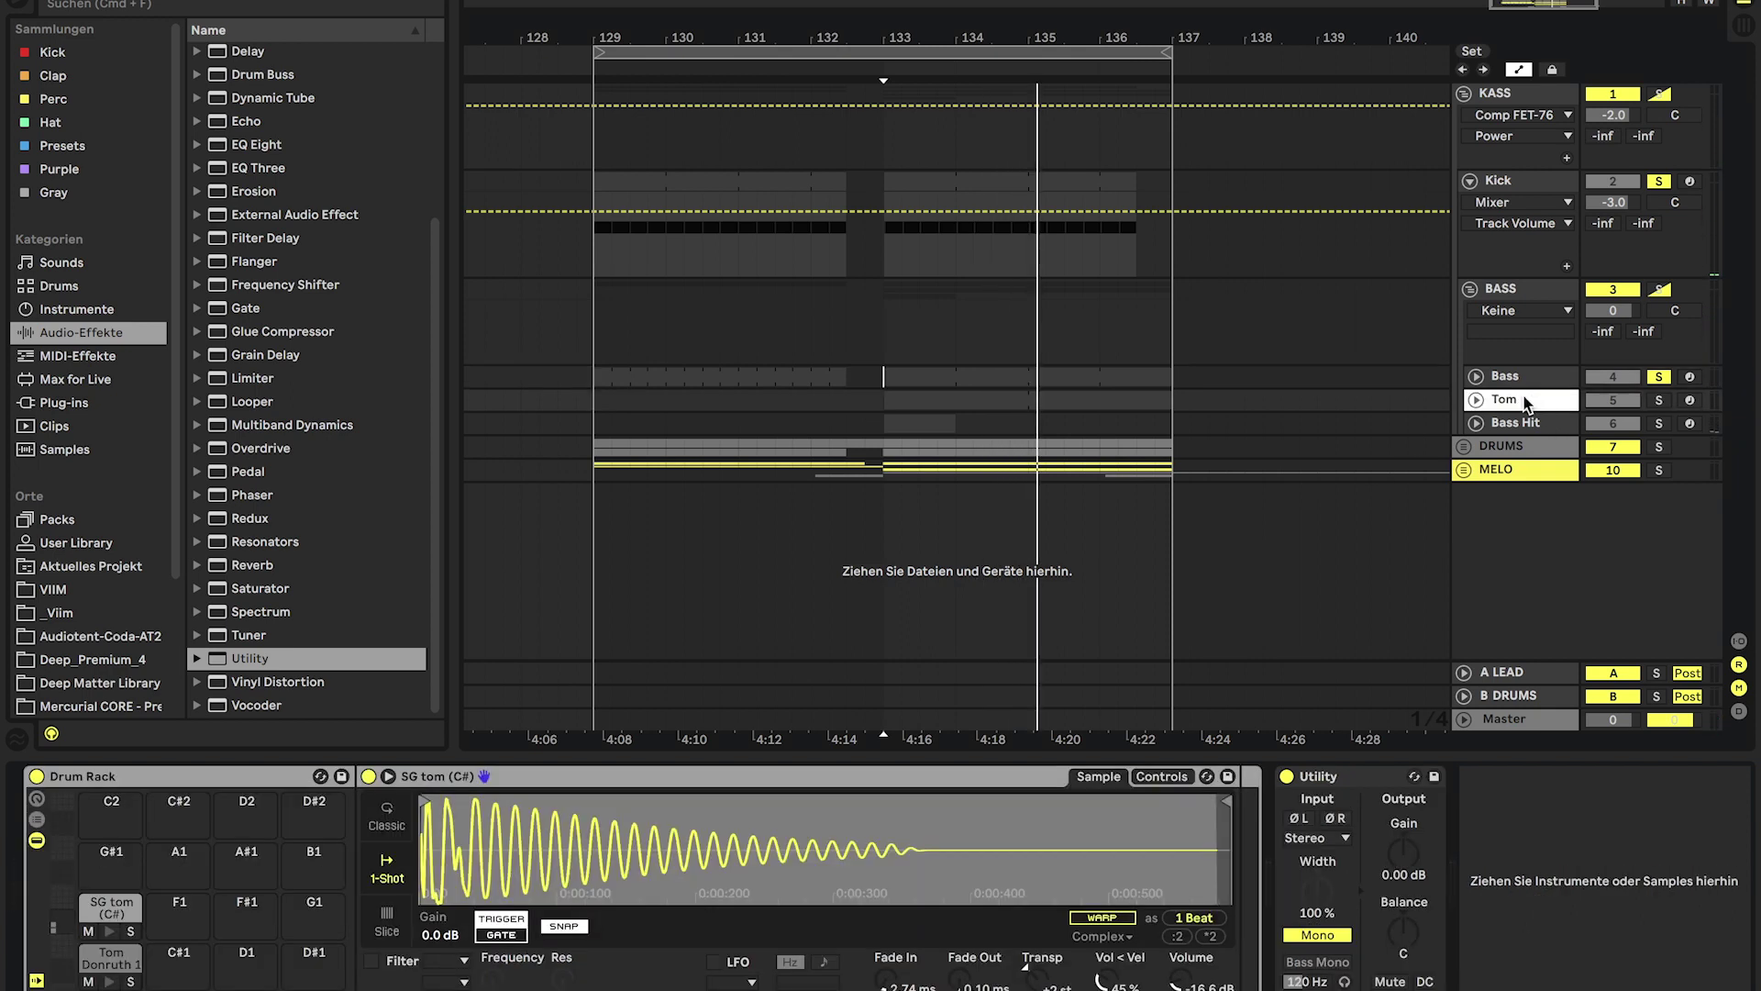
{"action": "double_click", "coordinate": [930, 399]}
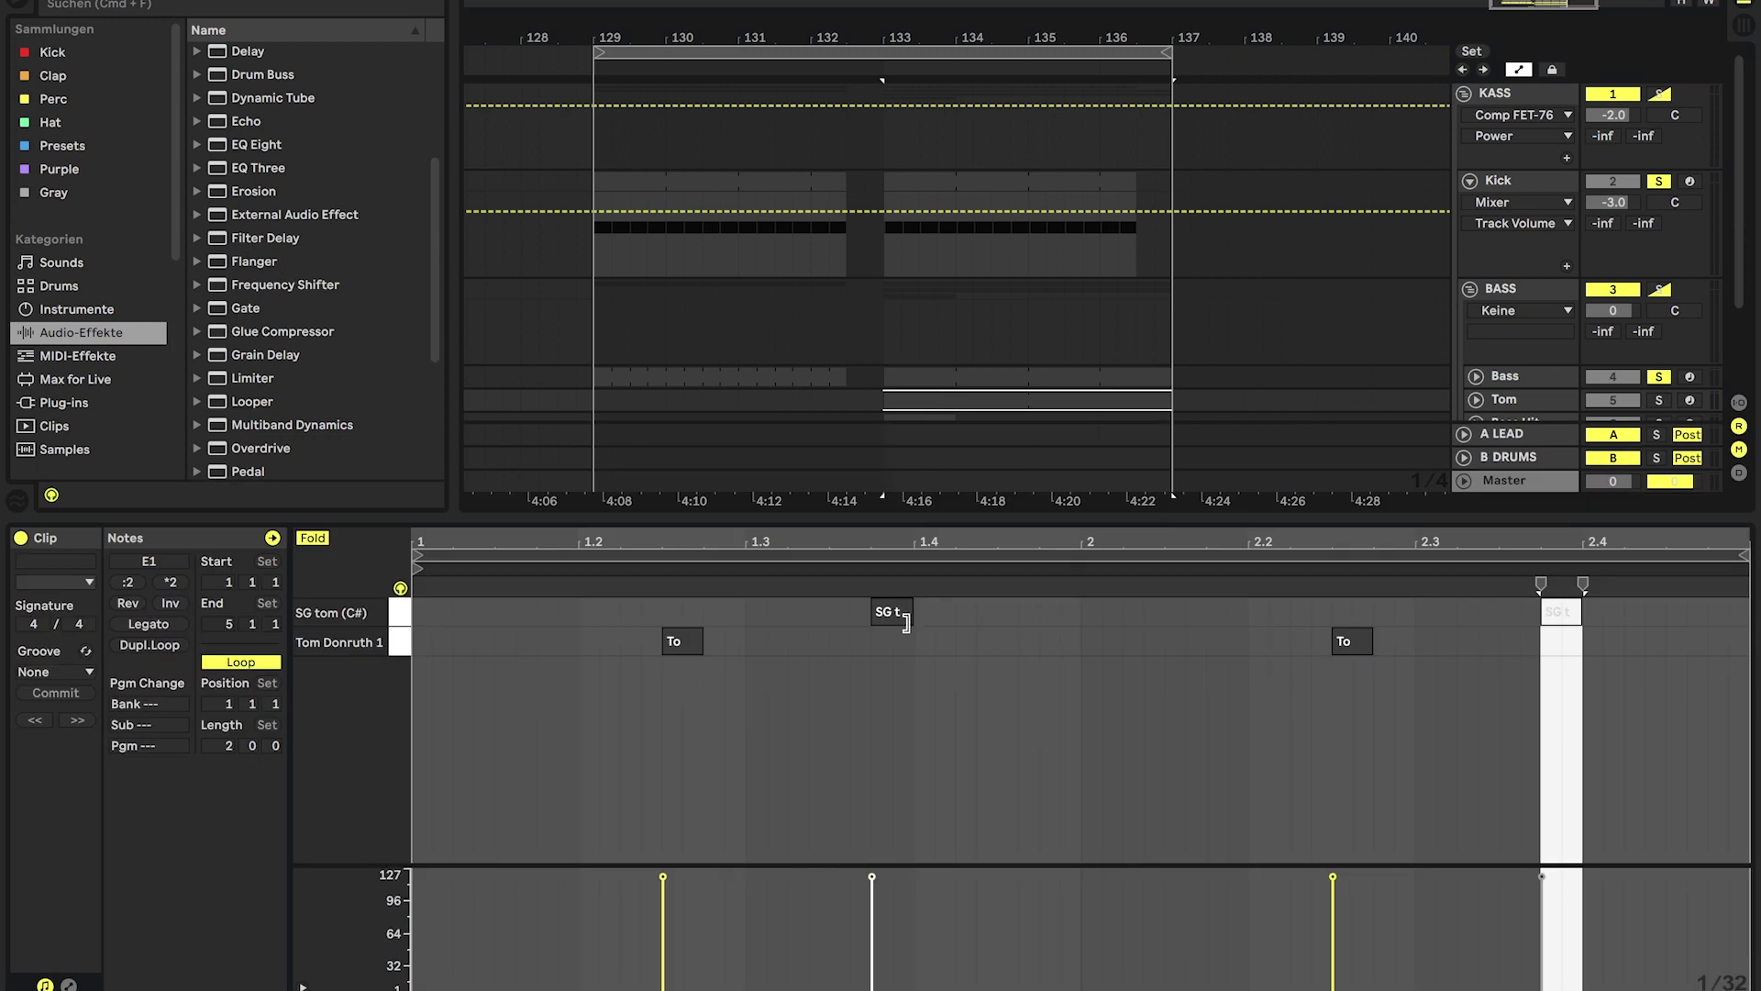
{"action": "left_click", "coordinate": [1292, 782]}
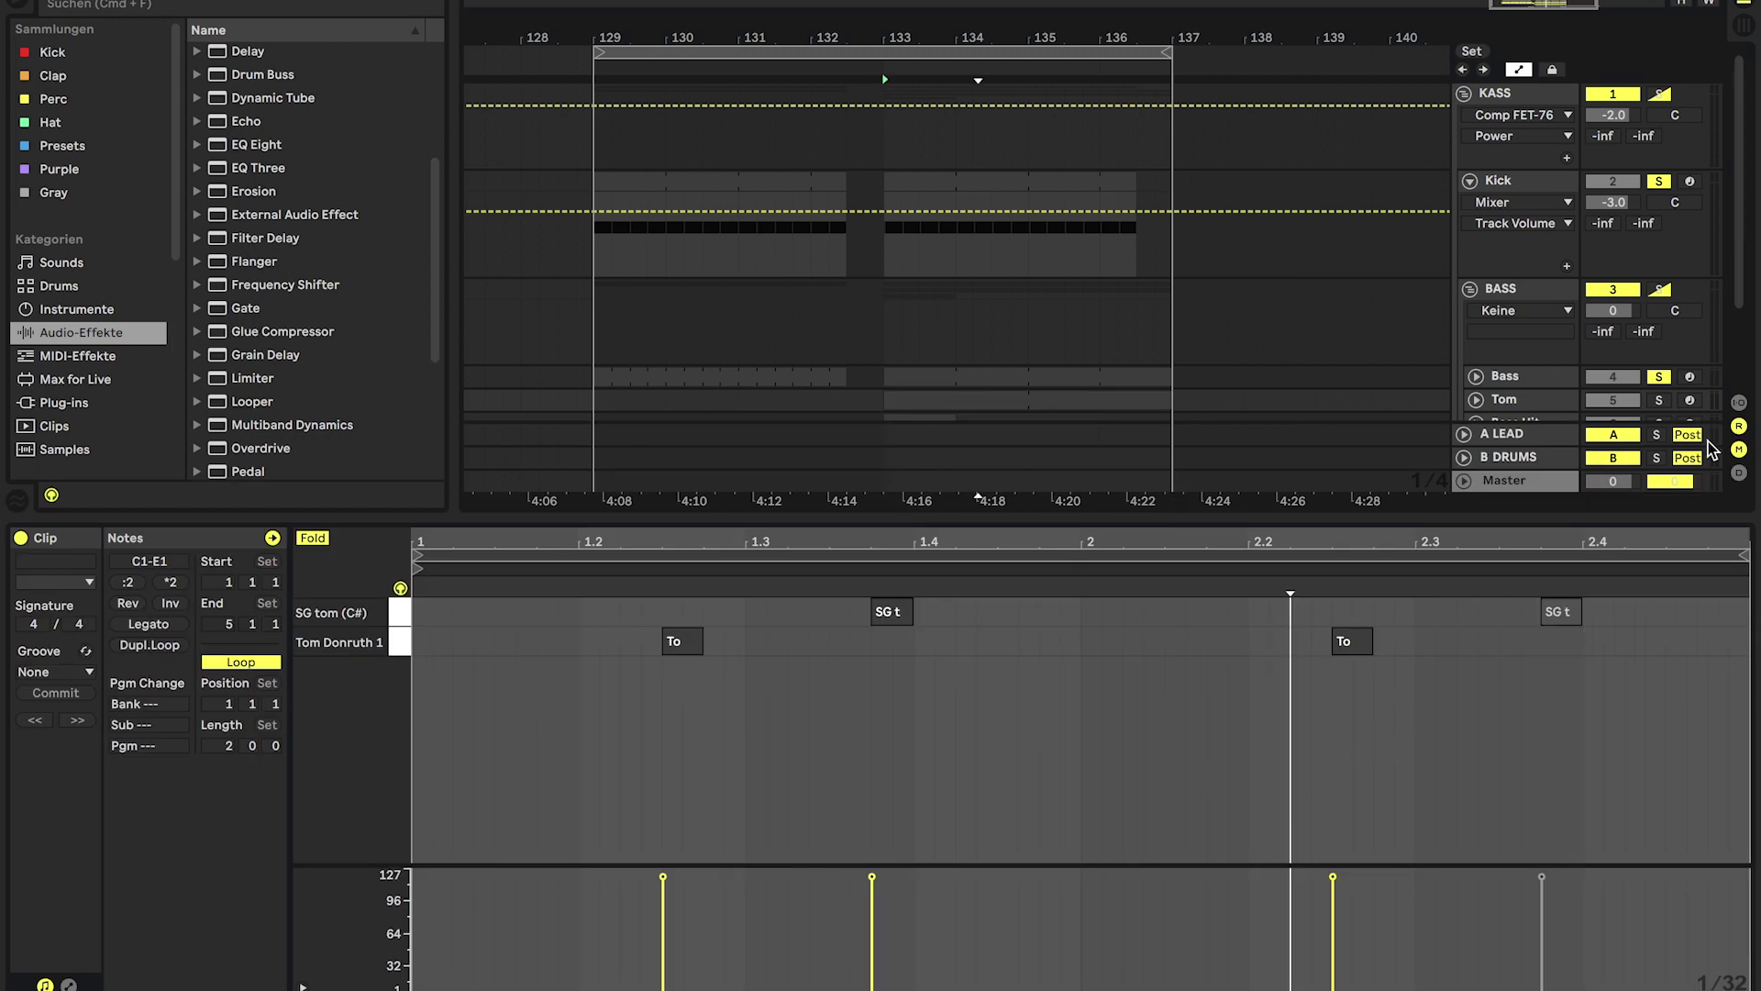
- Add the Tom track to the solo and listen to it together with the kick and bass
{"action": "left_click", "coordinate": [1562, 396]}
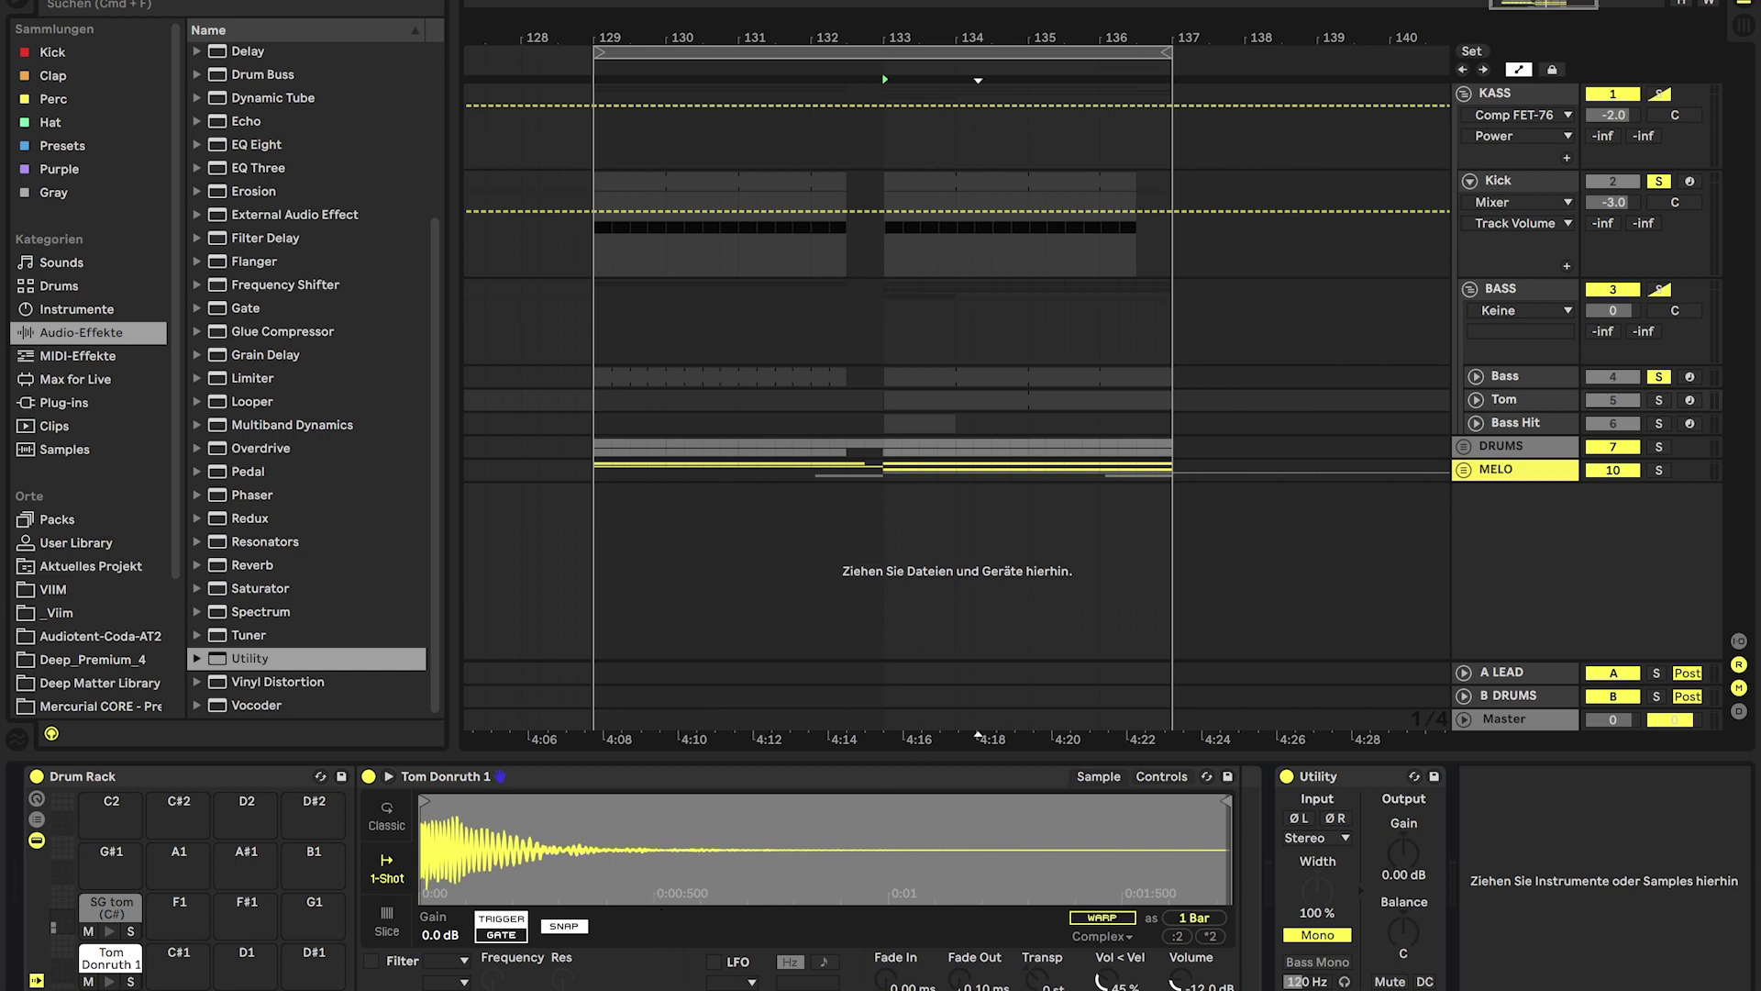
{"action": "left_click", "coordinate": [1660, 400]}
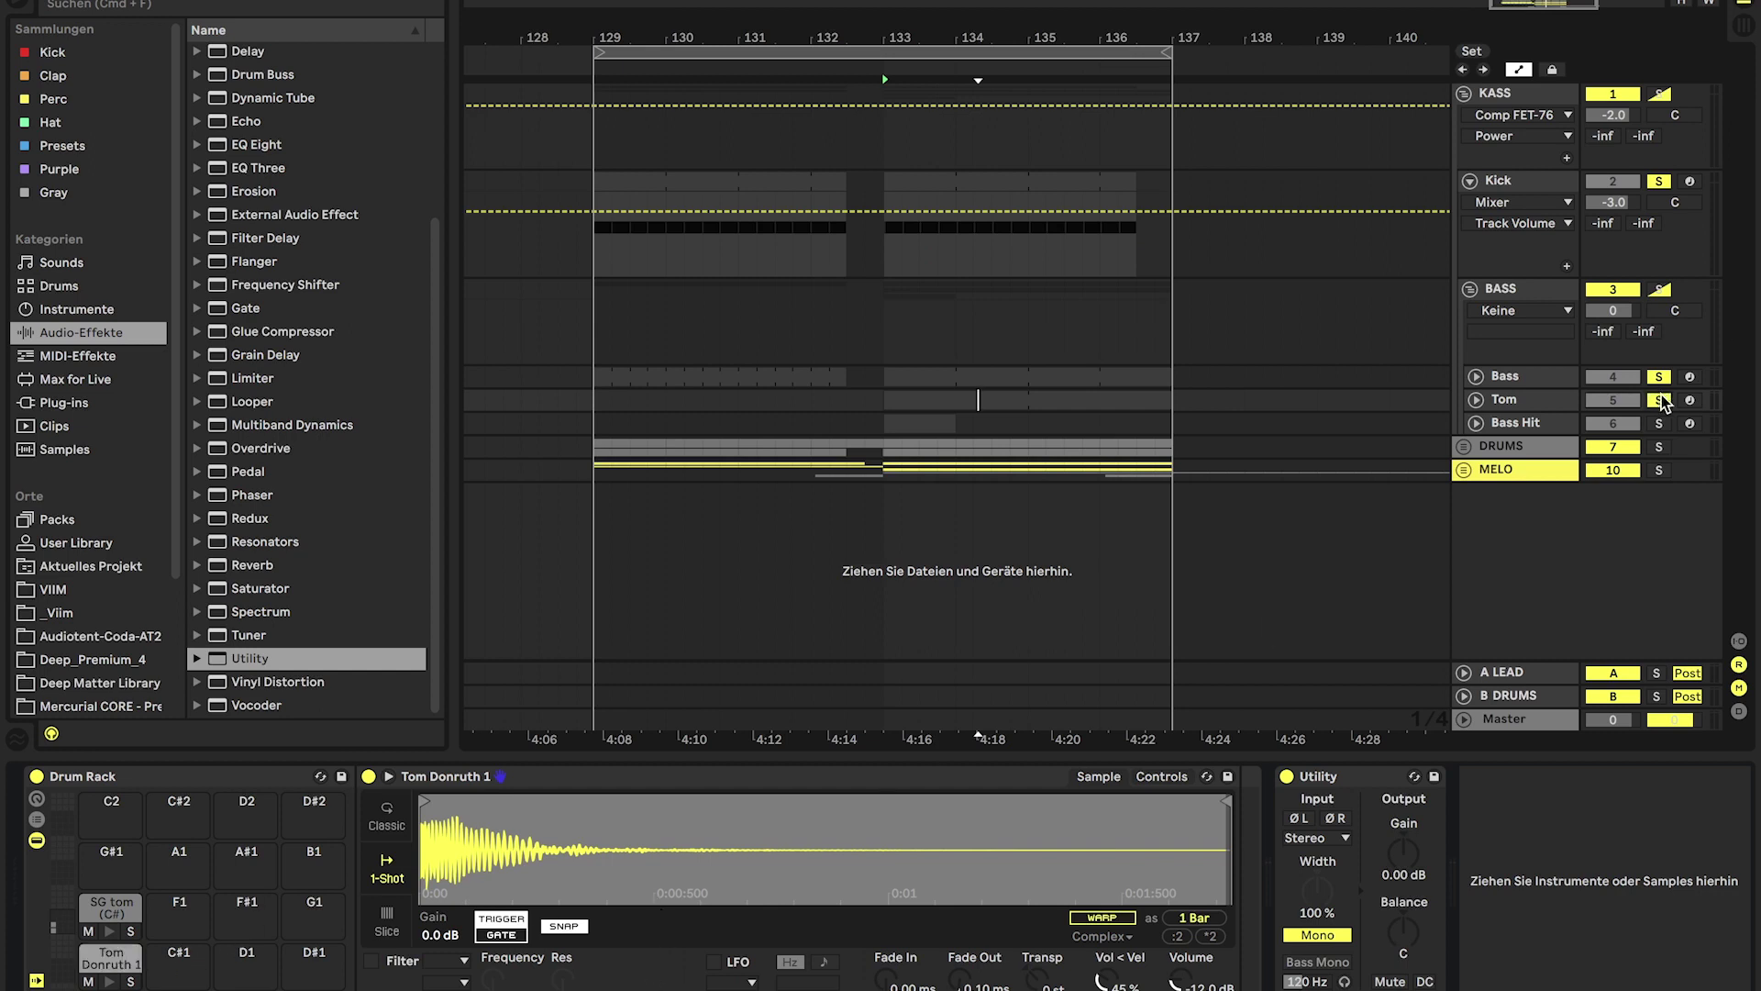
{"action": "key", "text": "space"}
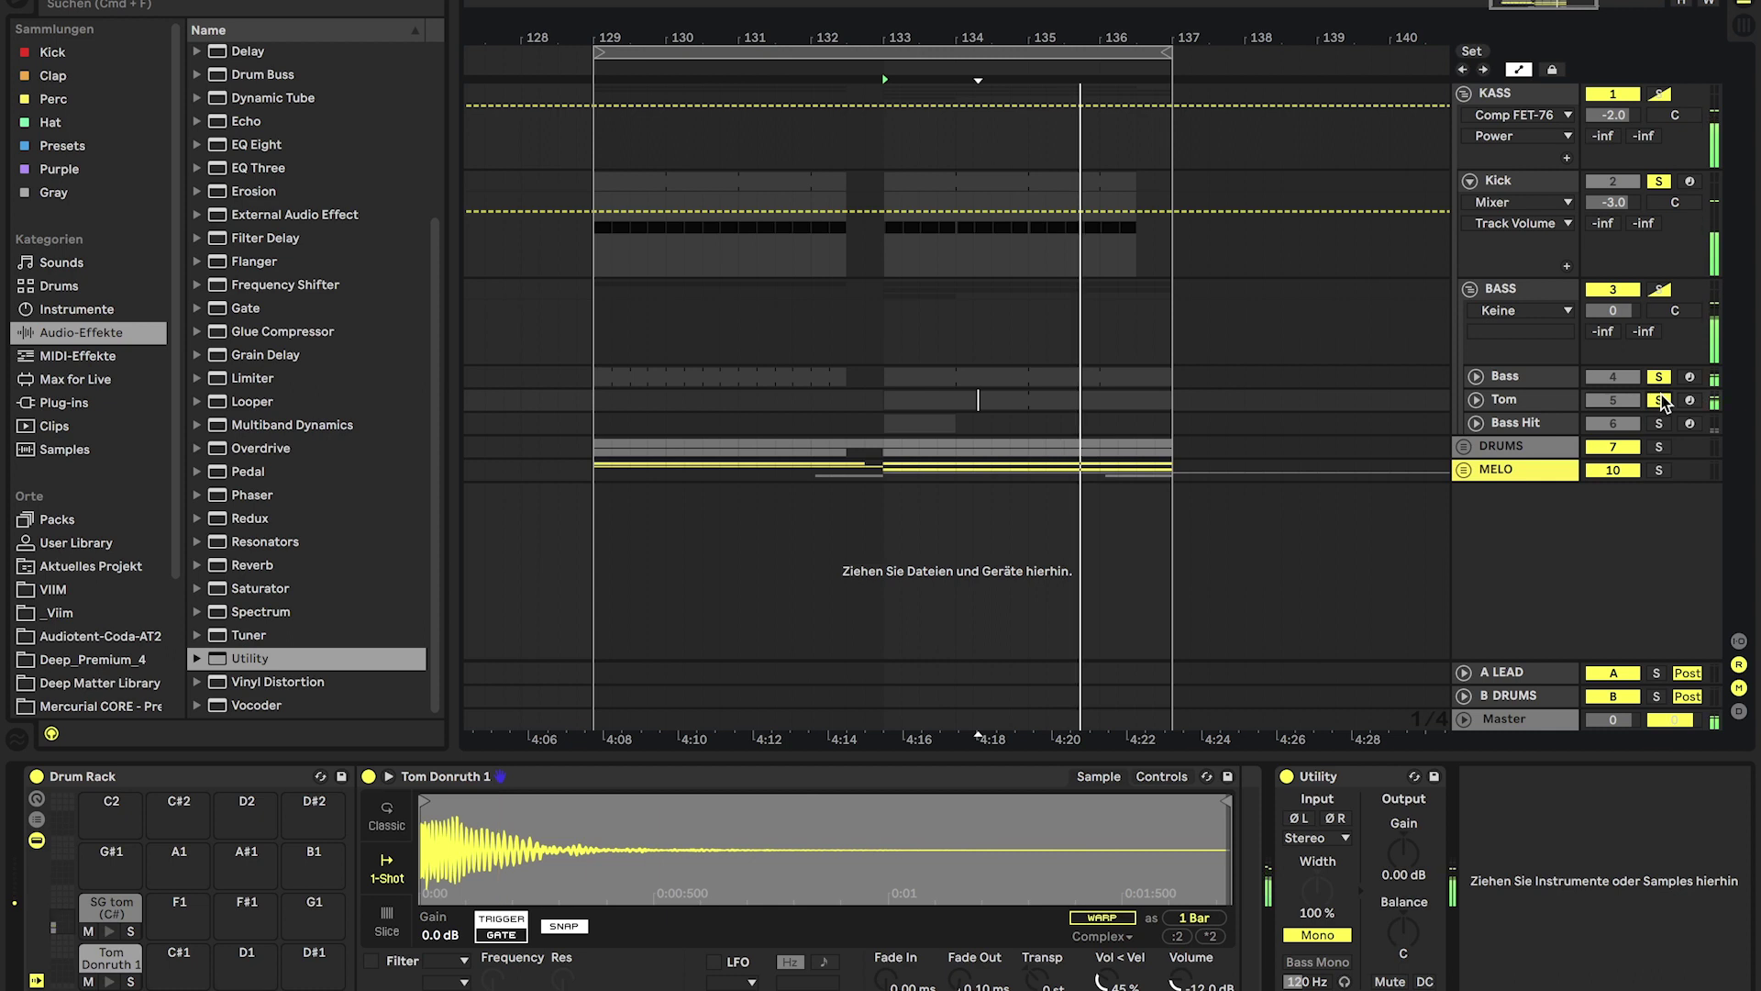
- Inspect the Diva patch on the Bass Hit track and close the synth window
{"action": "left_click", "coordinate": [884, 423]}
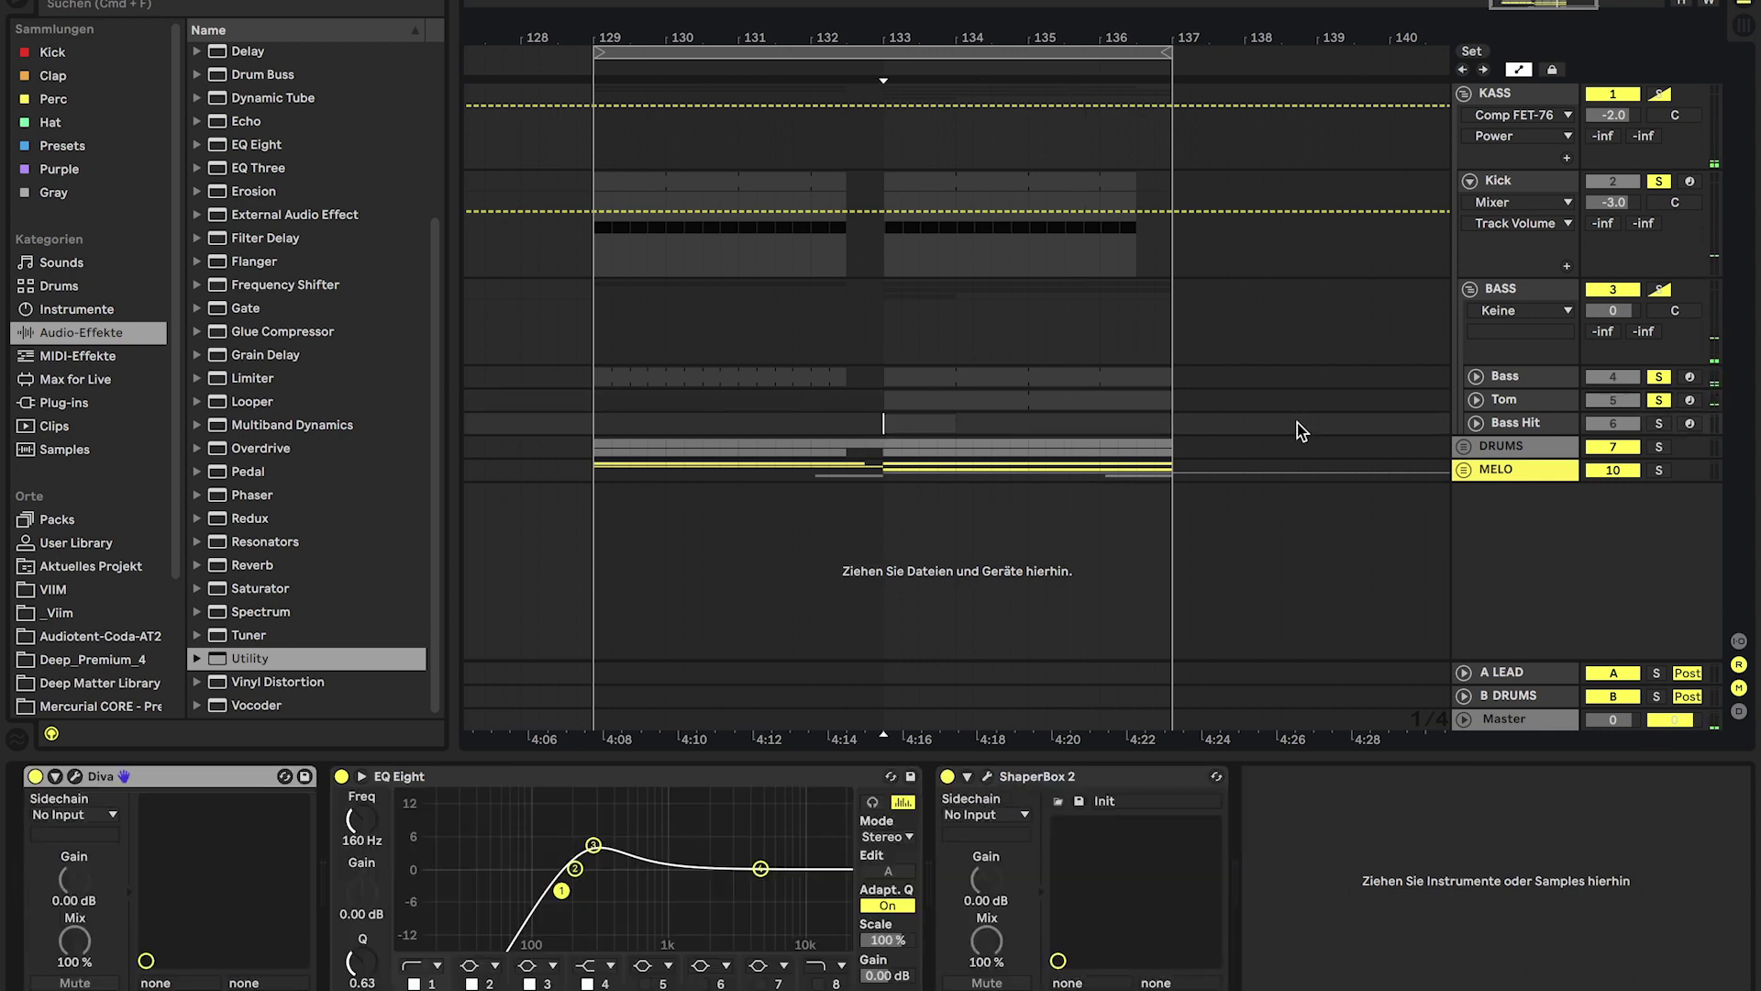
{"action": "left_click", "coordinate": [1490, 426]}
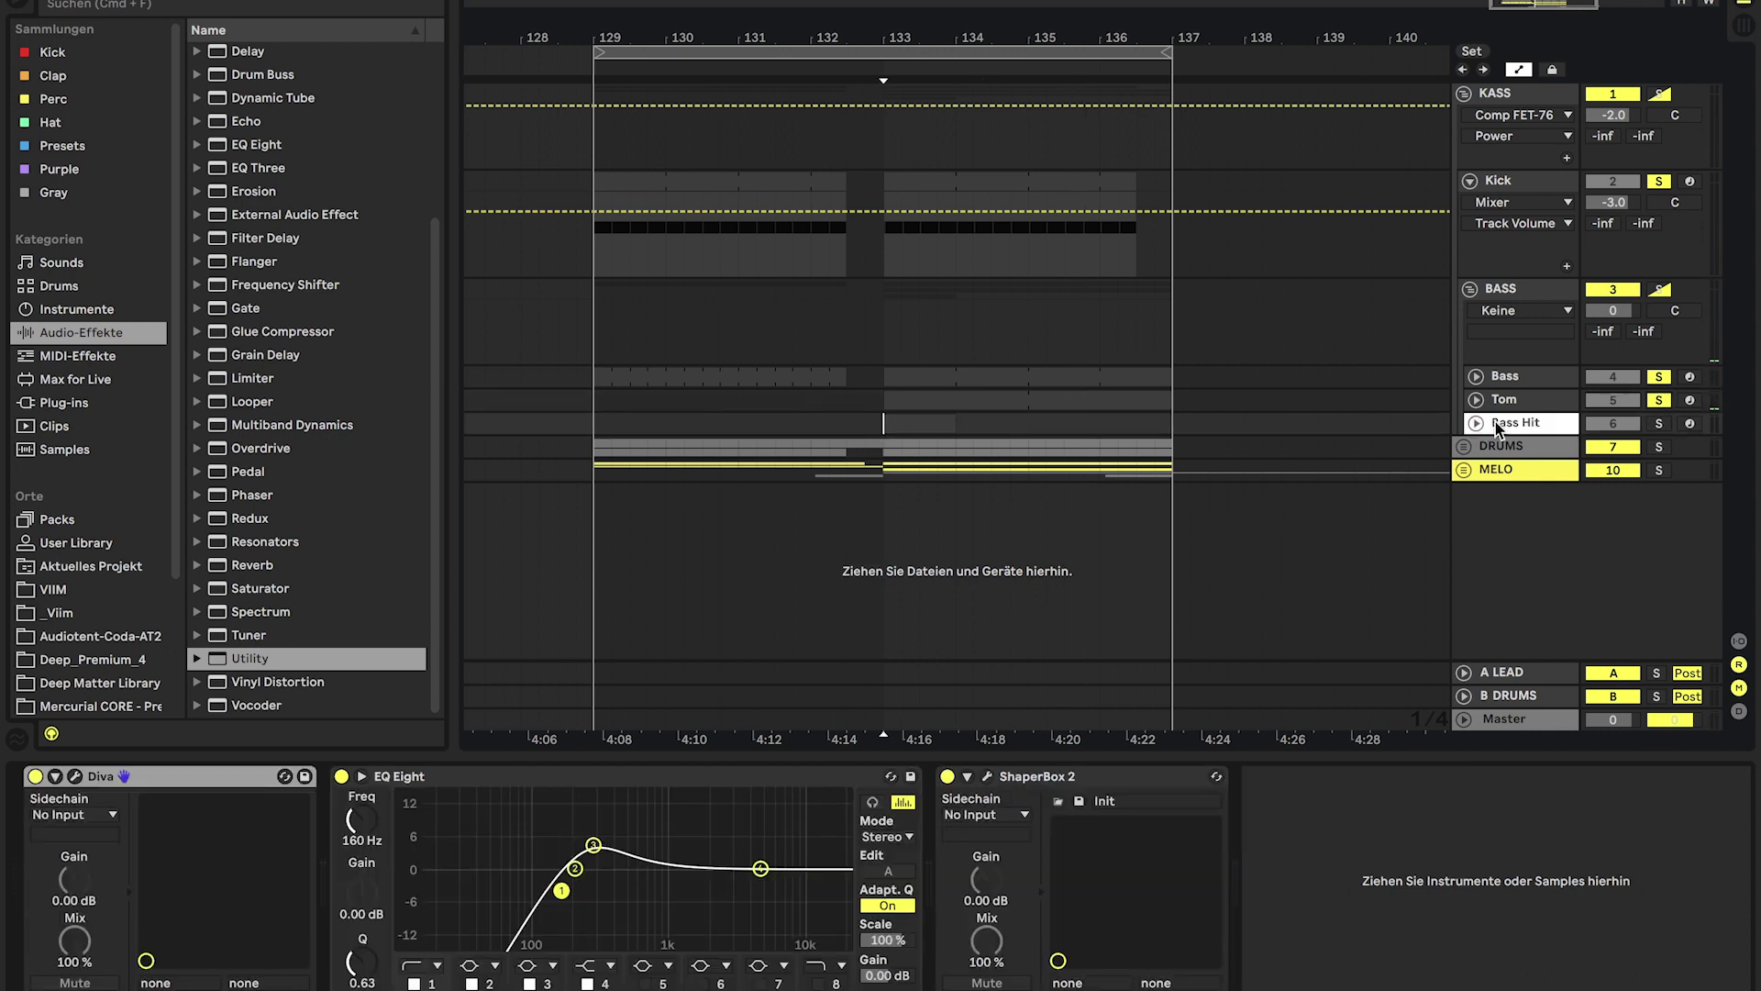
{"action": "left_click", "coordinate": [76, 777]}
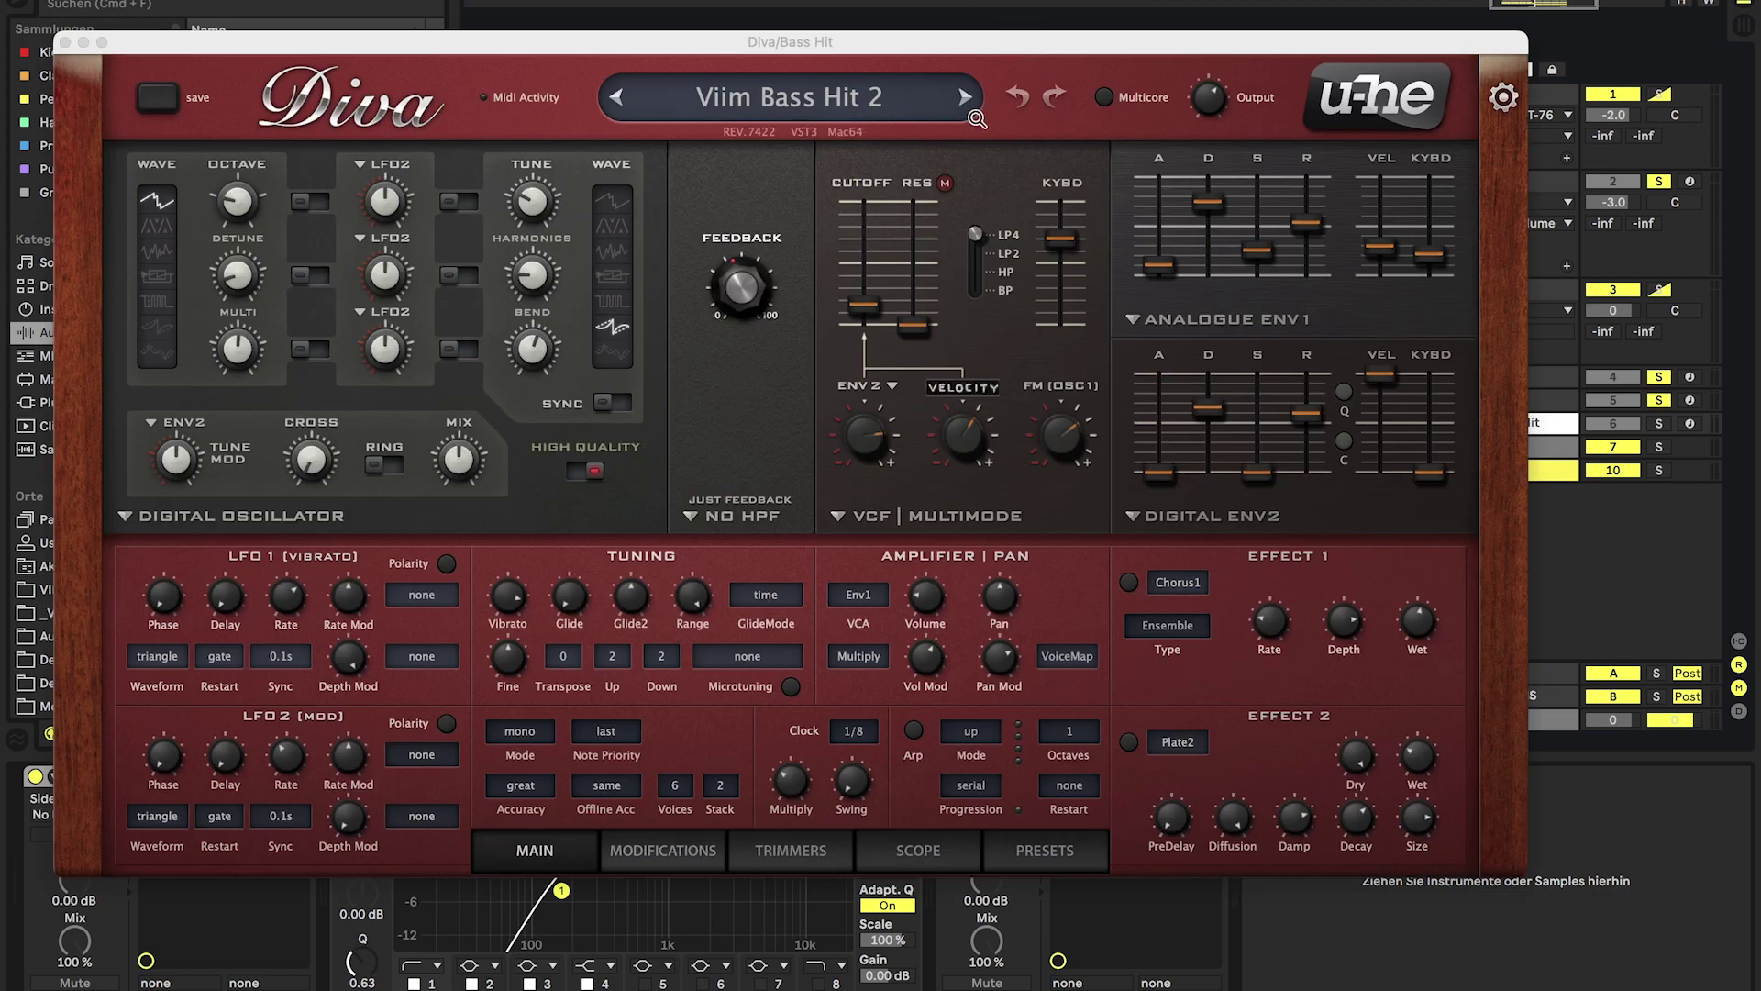
{"action": "left_click", "coordinate": [65, 42]}
- Solo the Bass Hit track, listen to the combined low end from bar 133, and clear its solo
{"action": "left_click", "coordinate": [1665, 424]}
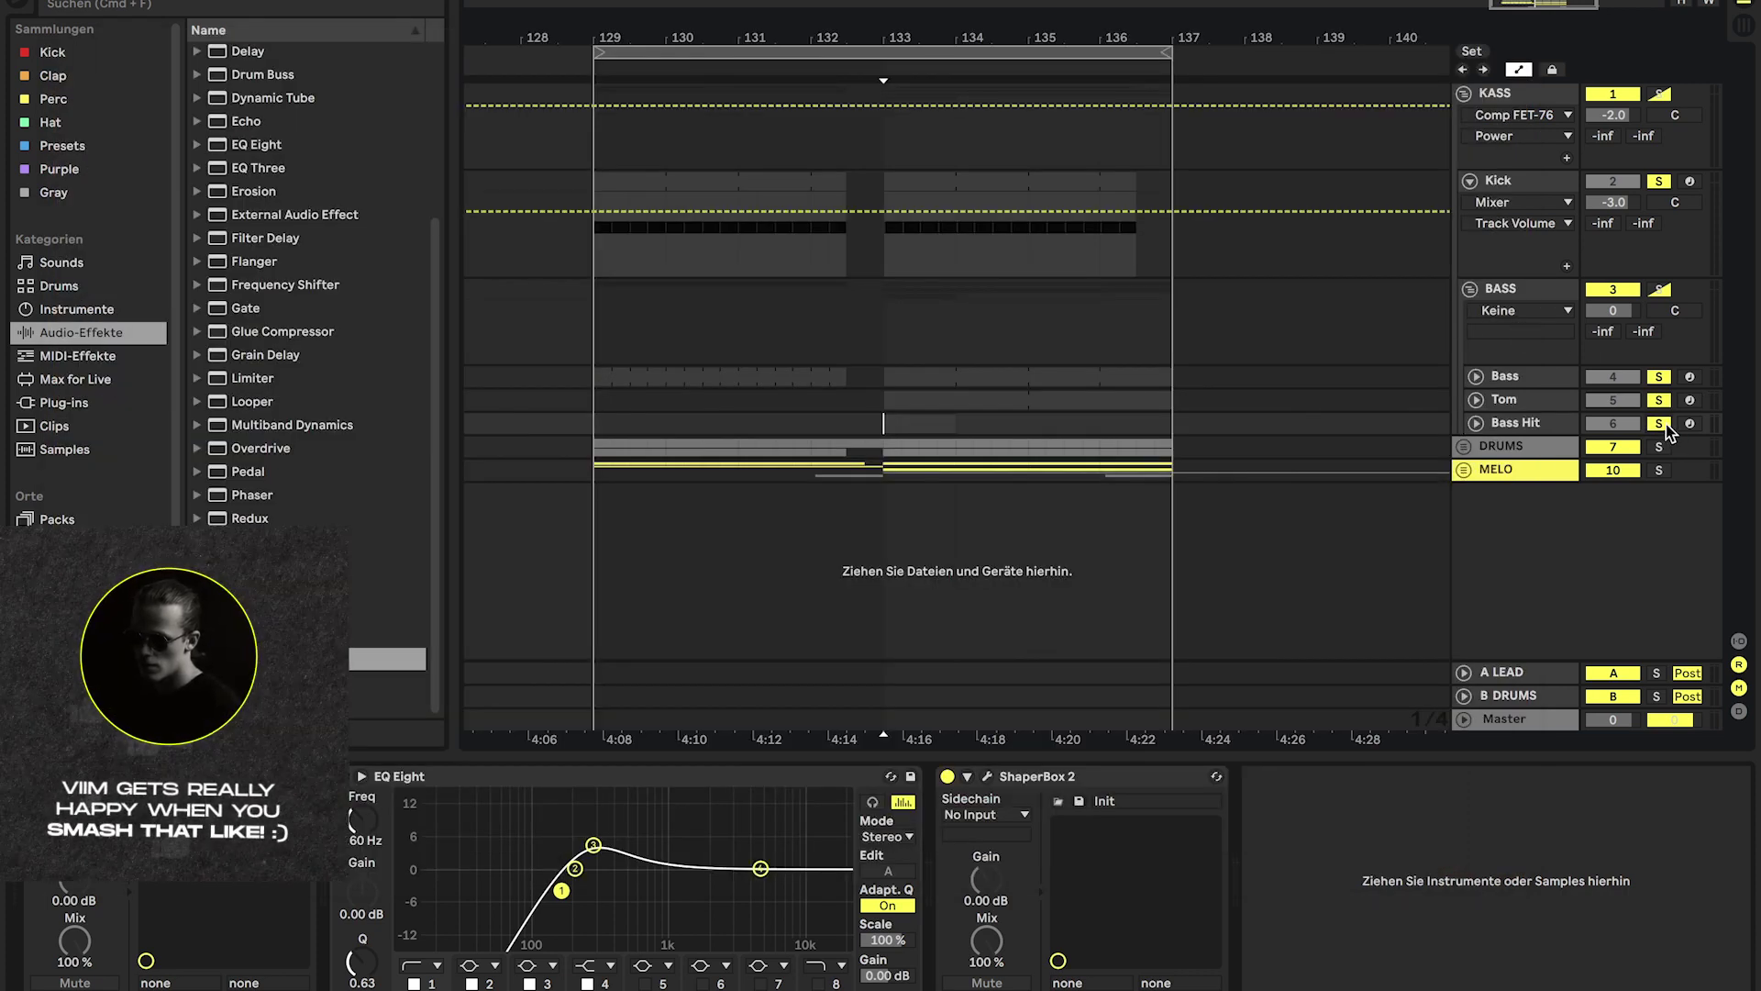
{"action": "key", "text": "space"}
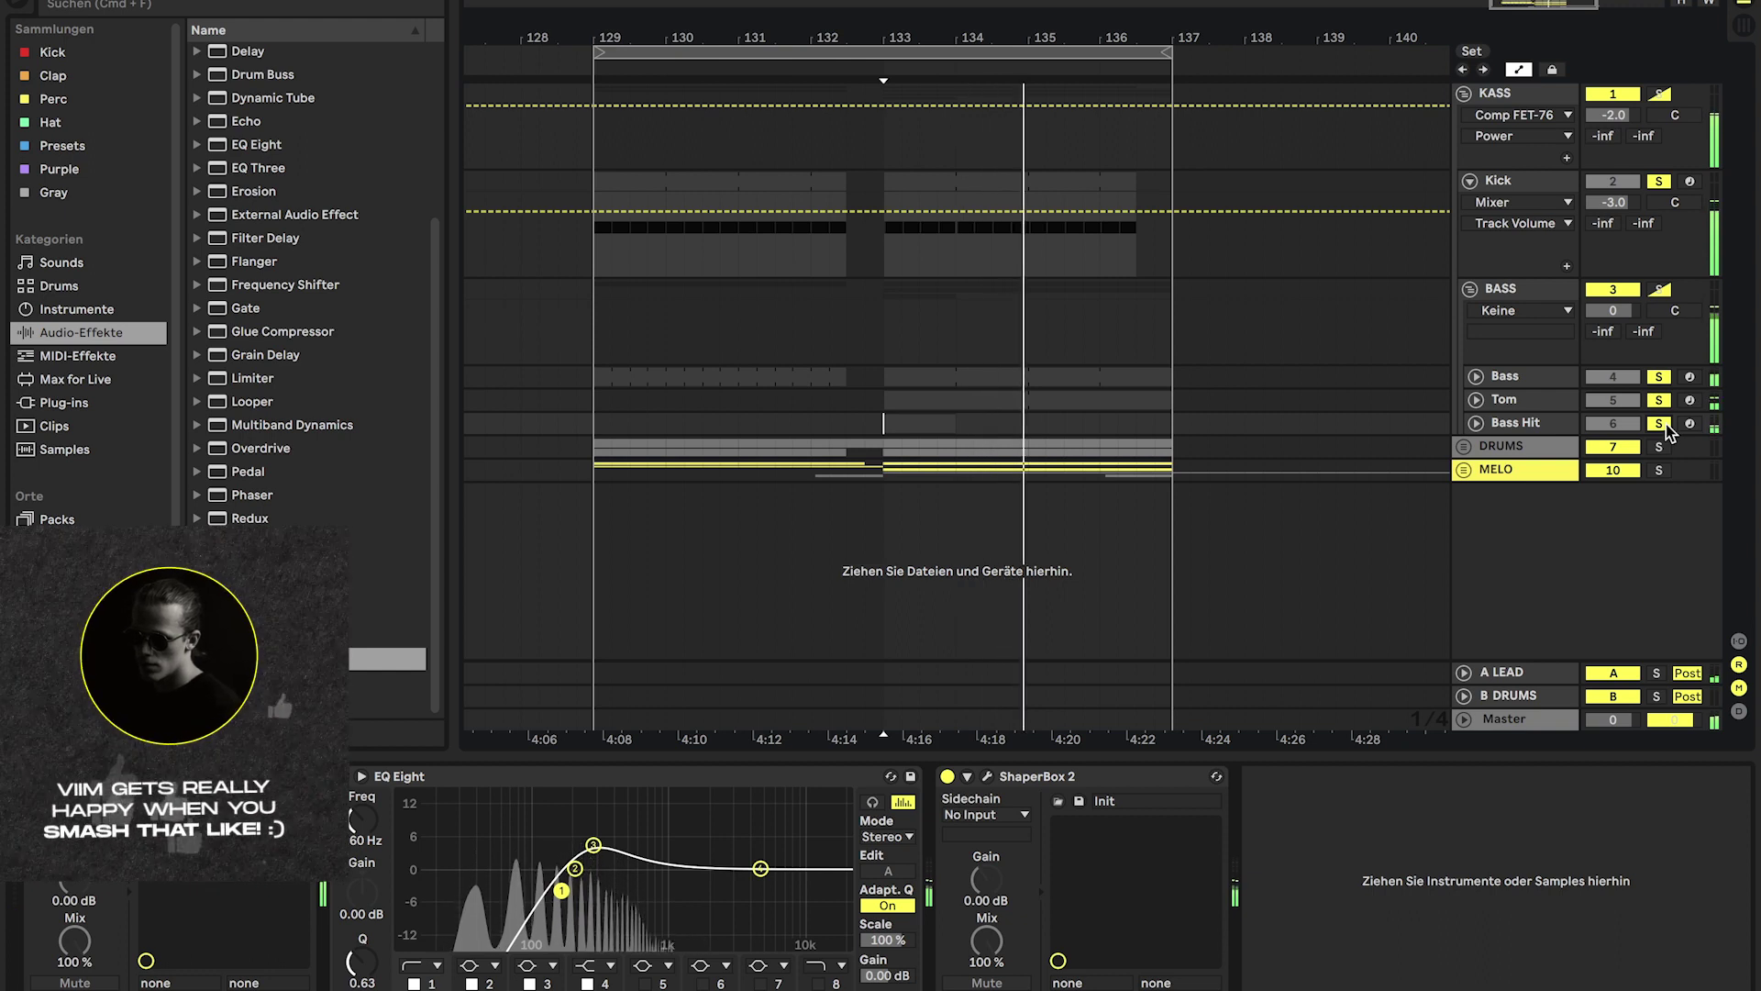
{"action": "key", "text": "space"}
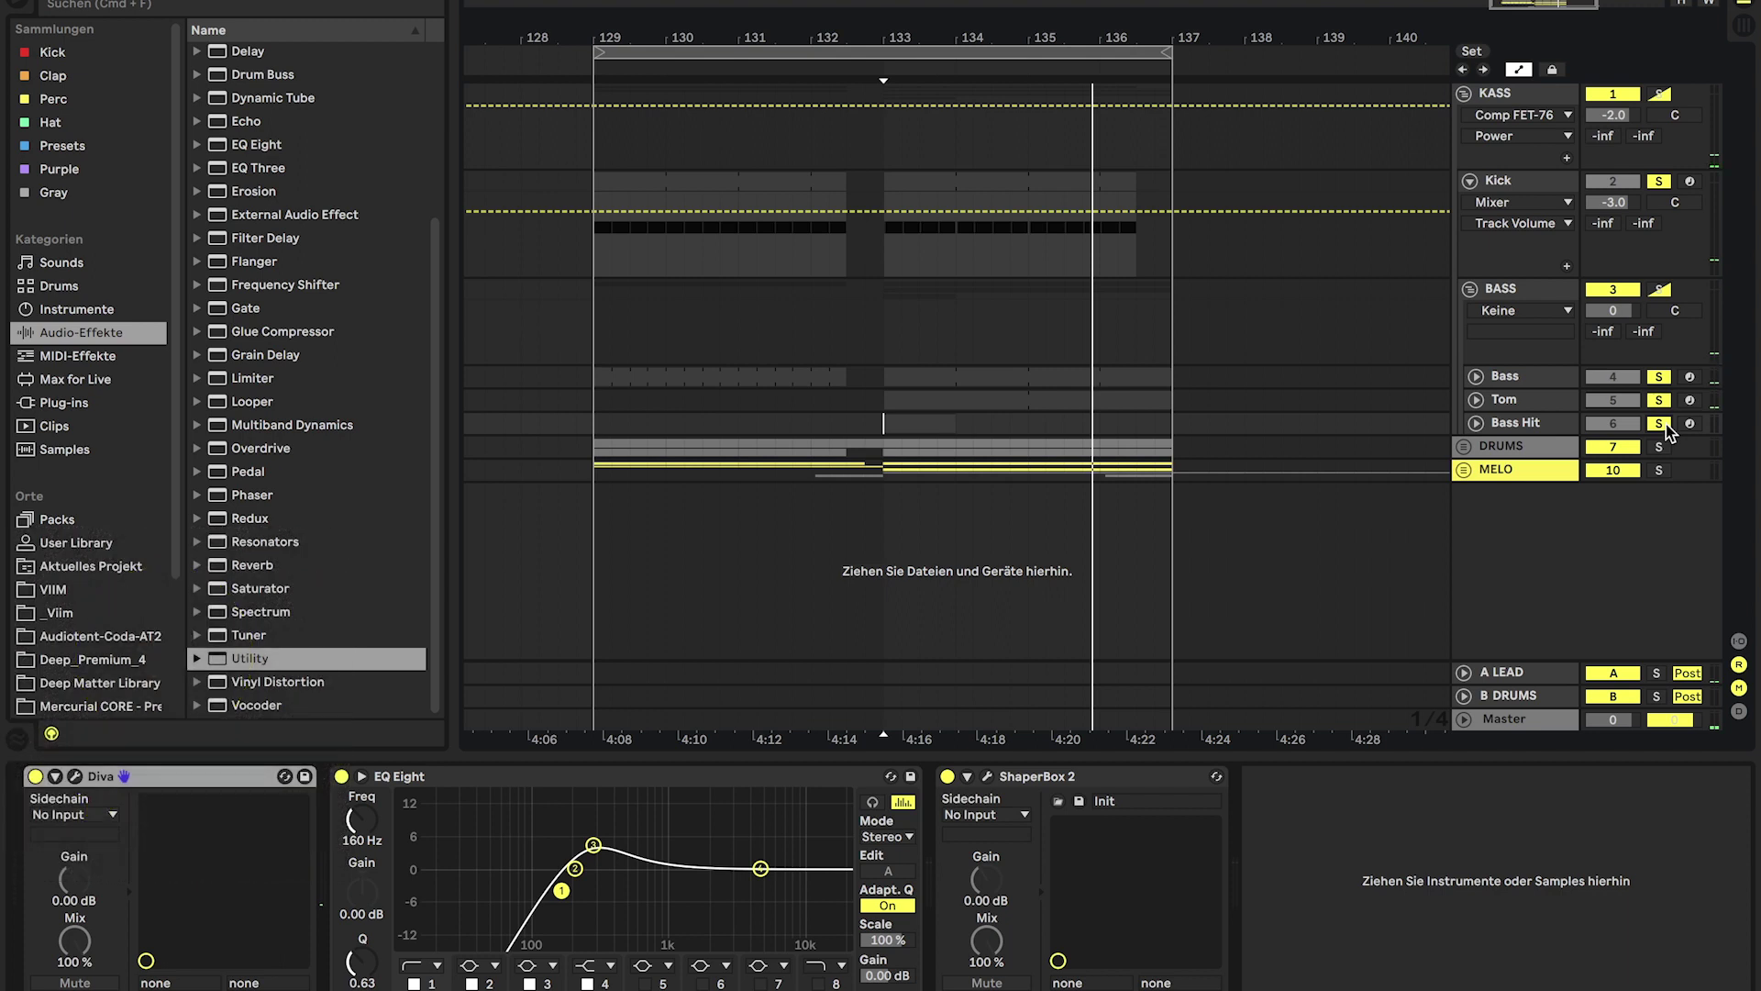
{"action": "left_click", "coordinate": [1665, 424]}
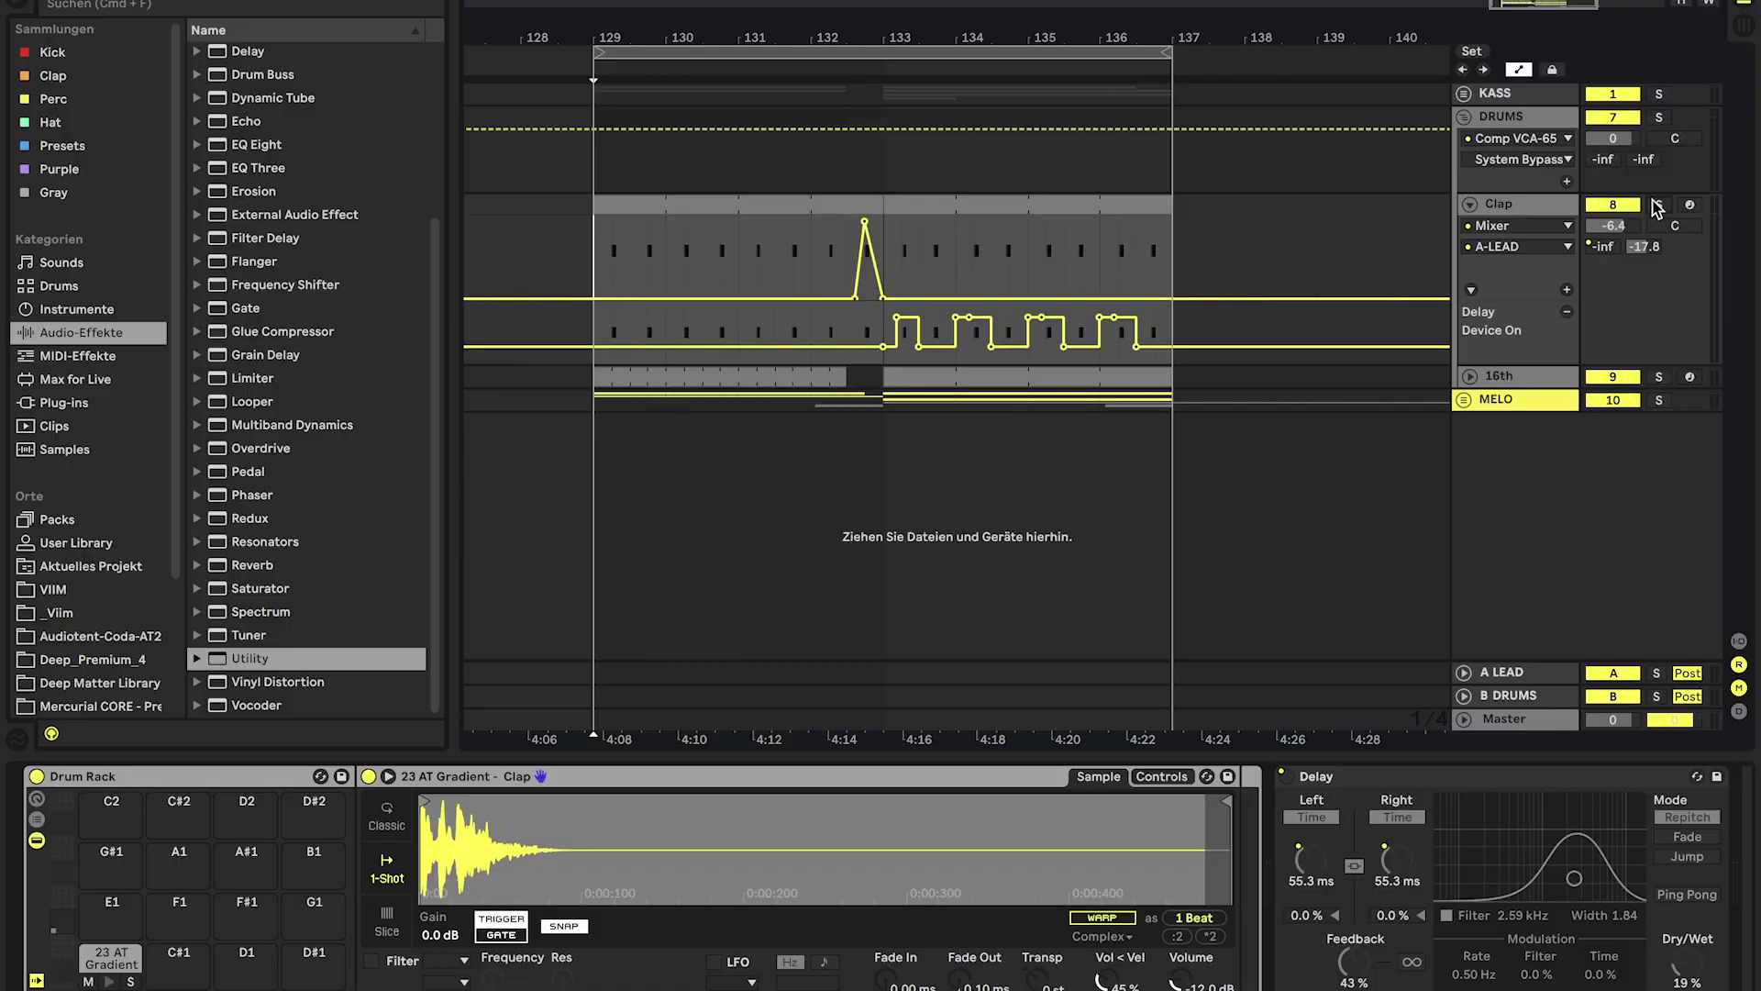
- Solo the Clap track and play it from the loop start and from bar 133
{"action": "left_click", "coordinate": [1656, 206]}
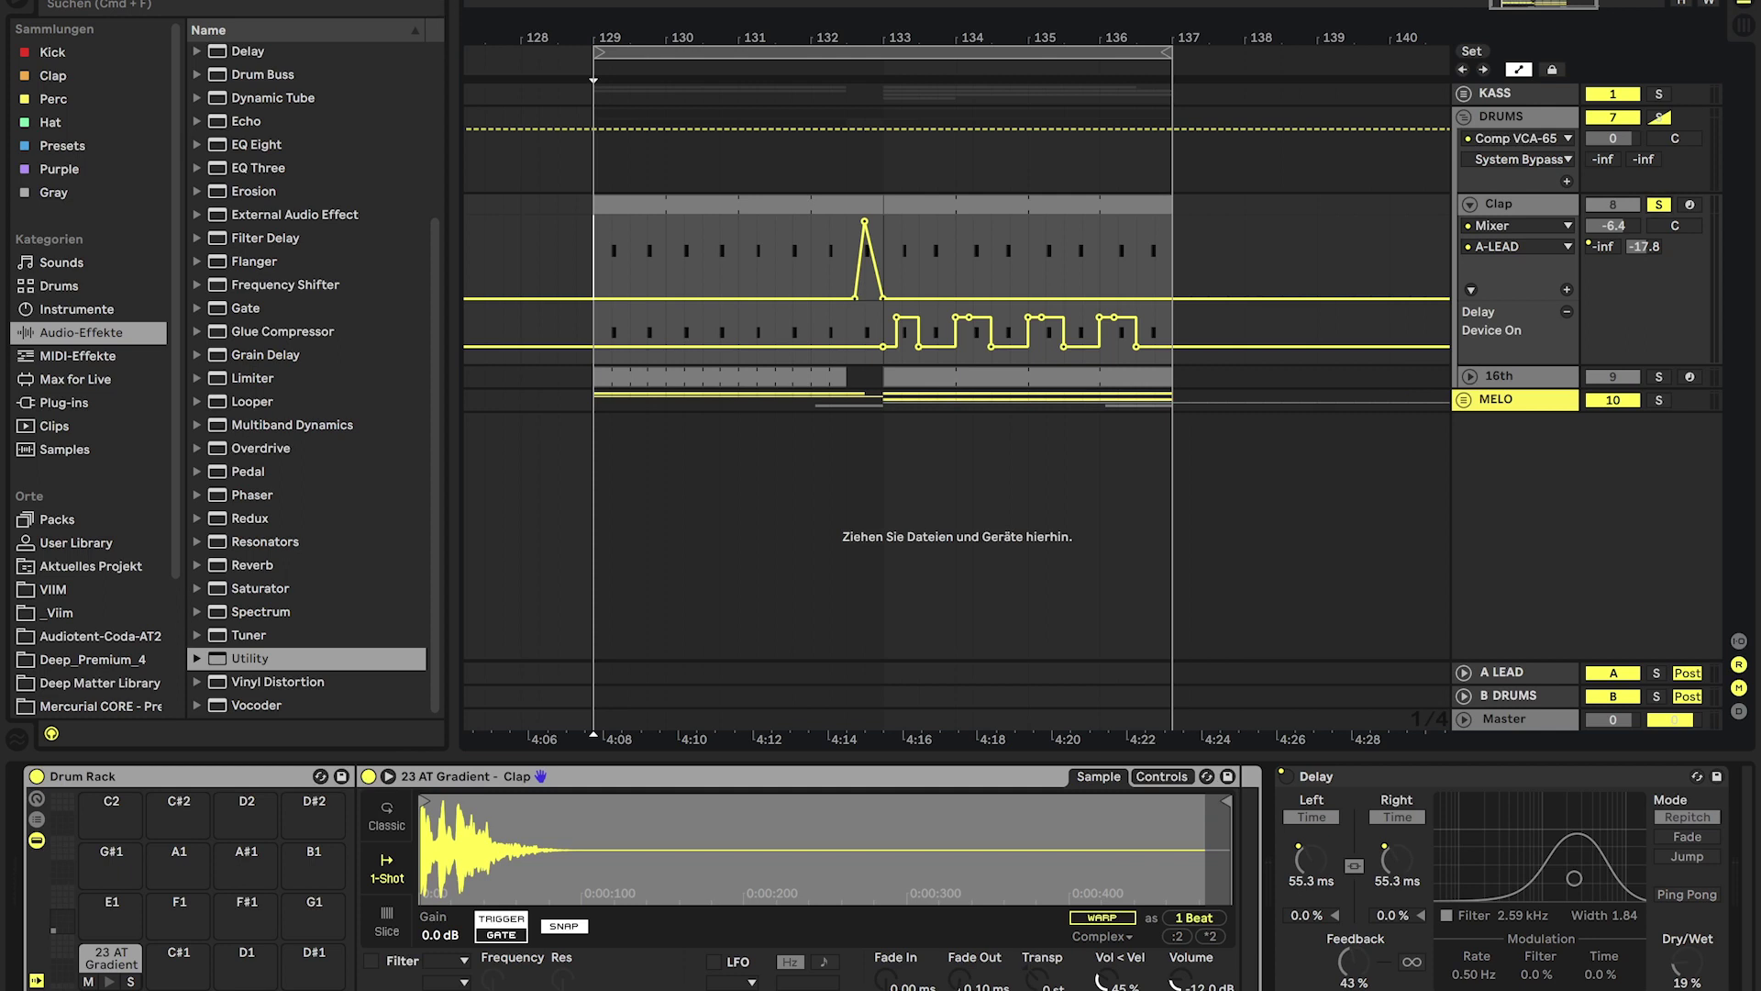
{"action": "key", "text": "space"}
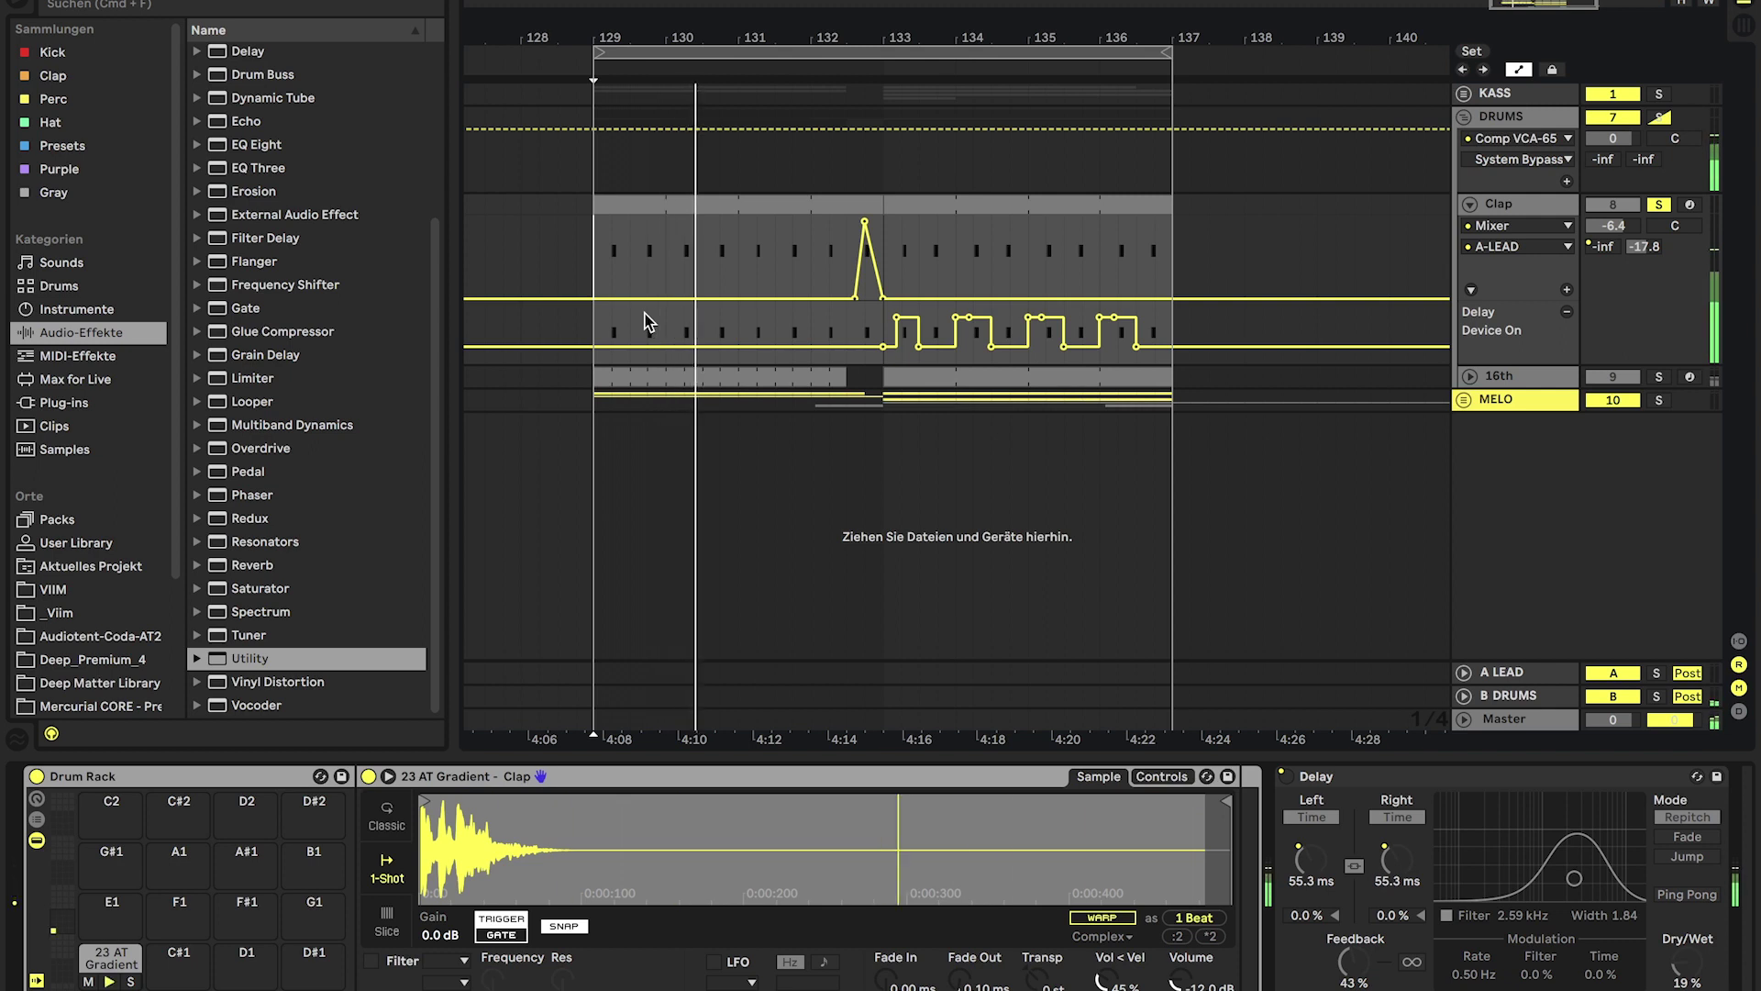
{"action": "left_click", "coordinate": [891, 244]}
{"action": "key", "text": "space"}
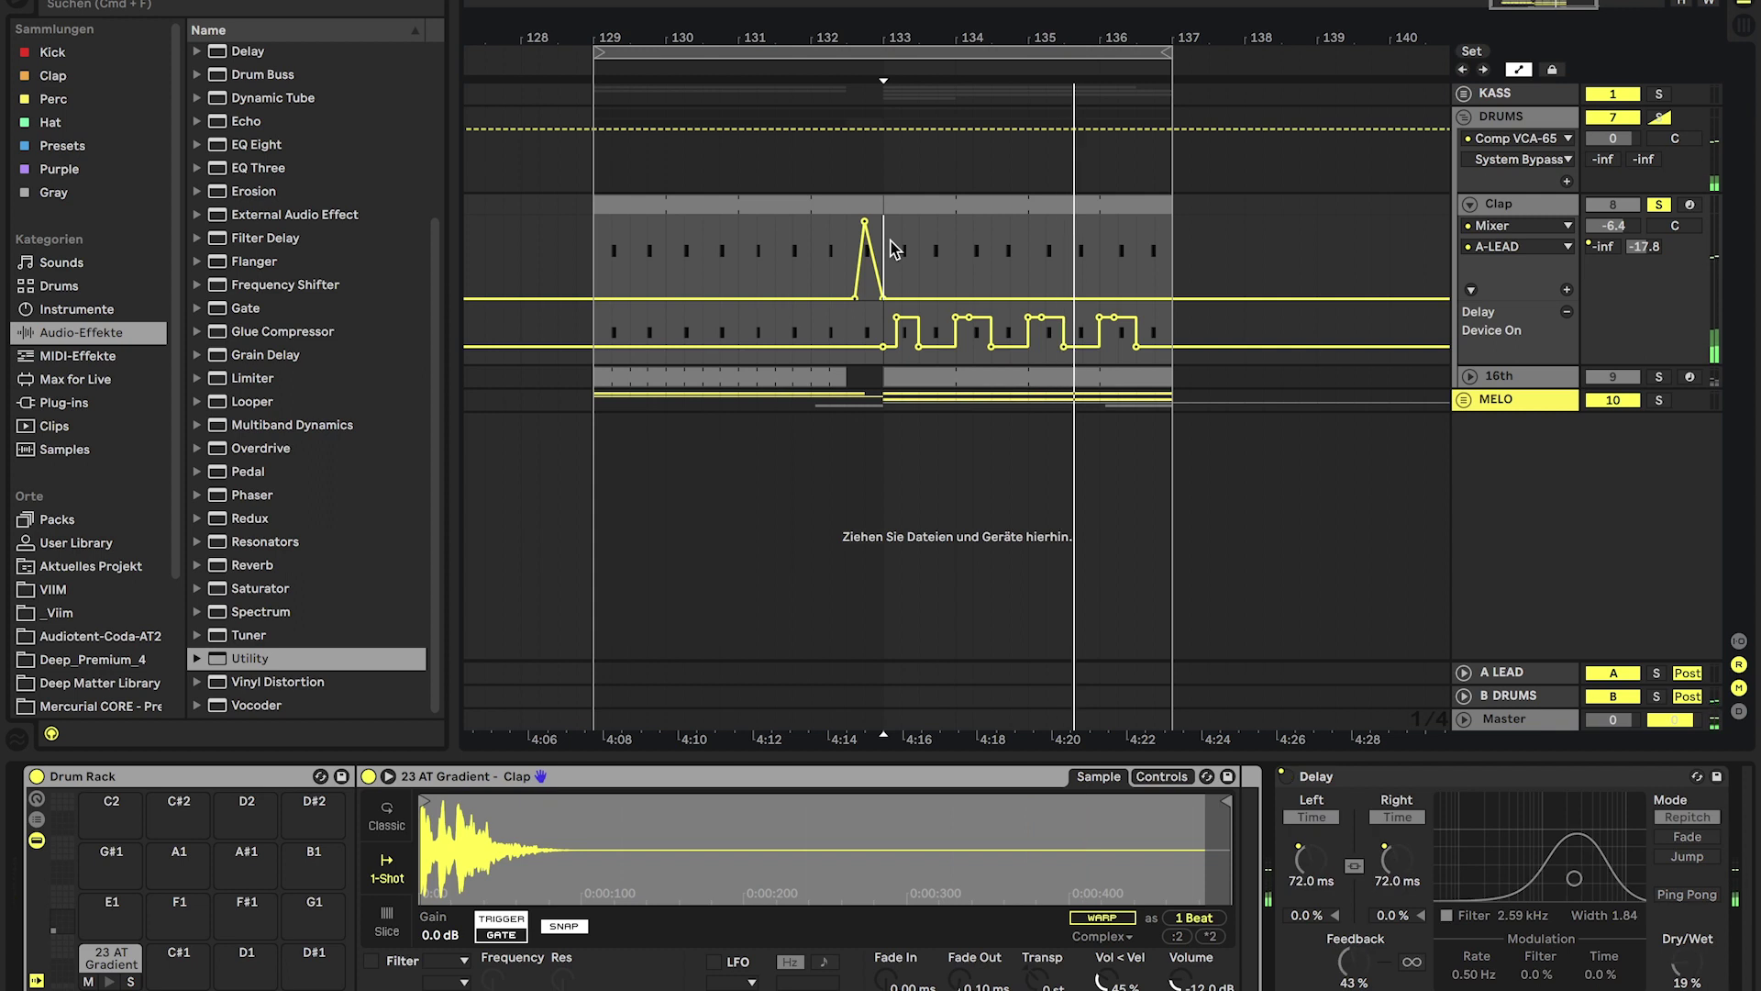
- Try moving the second clap note in the clip at bar 133 to beat 1.4, and undo the move
{"action": "left_click", "coordinate": [955, 211]}
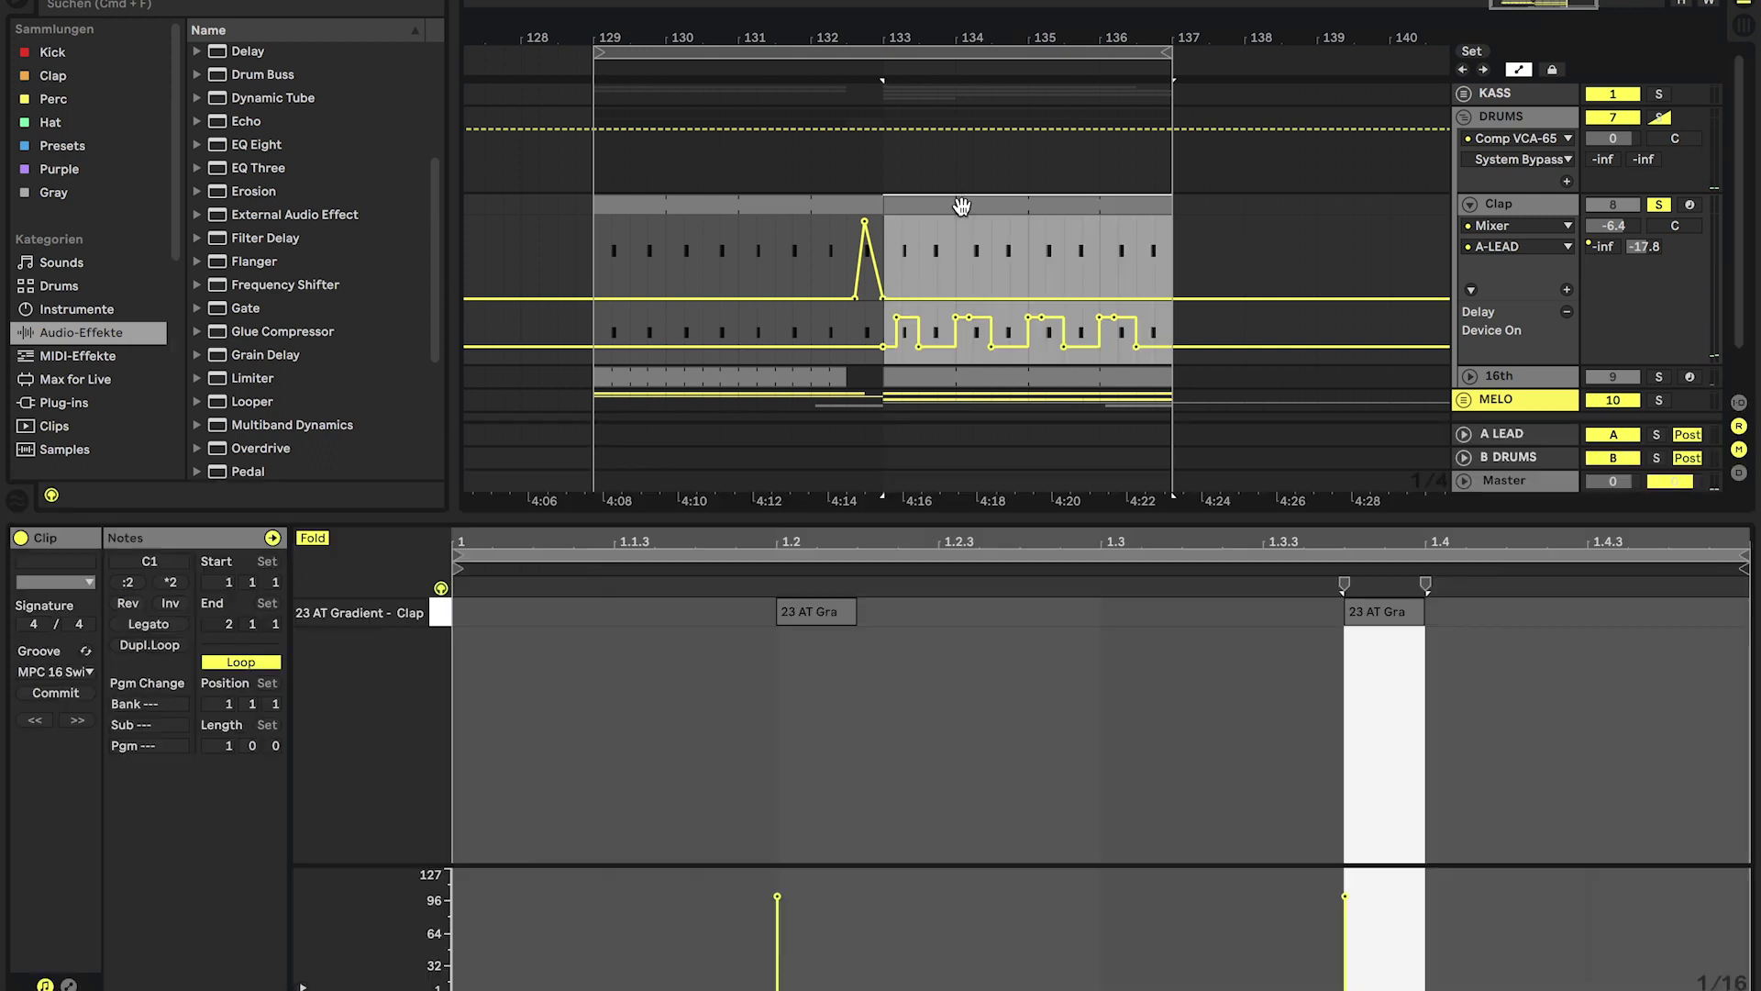
{"action": "left_click", "coordinate": [938, 623]}
{"action": "left_click_drag", "start_coordinate": [1371, 615], "coordinate": [1470, 619]}
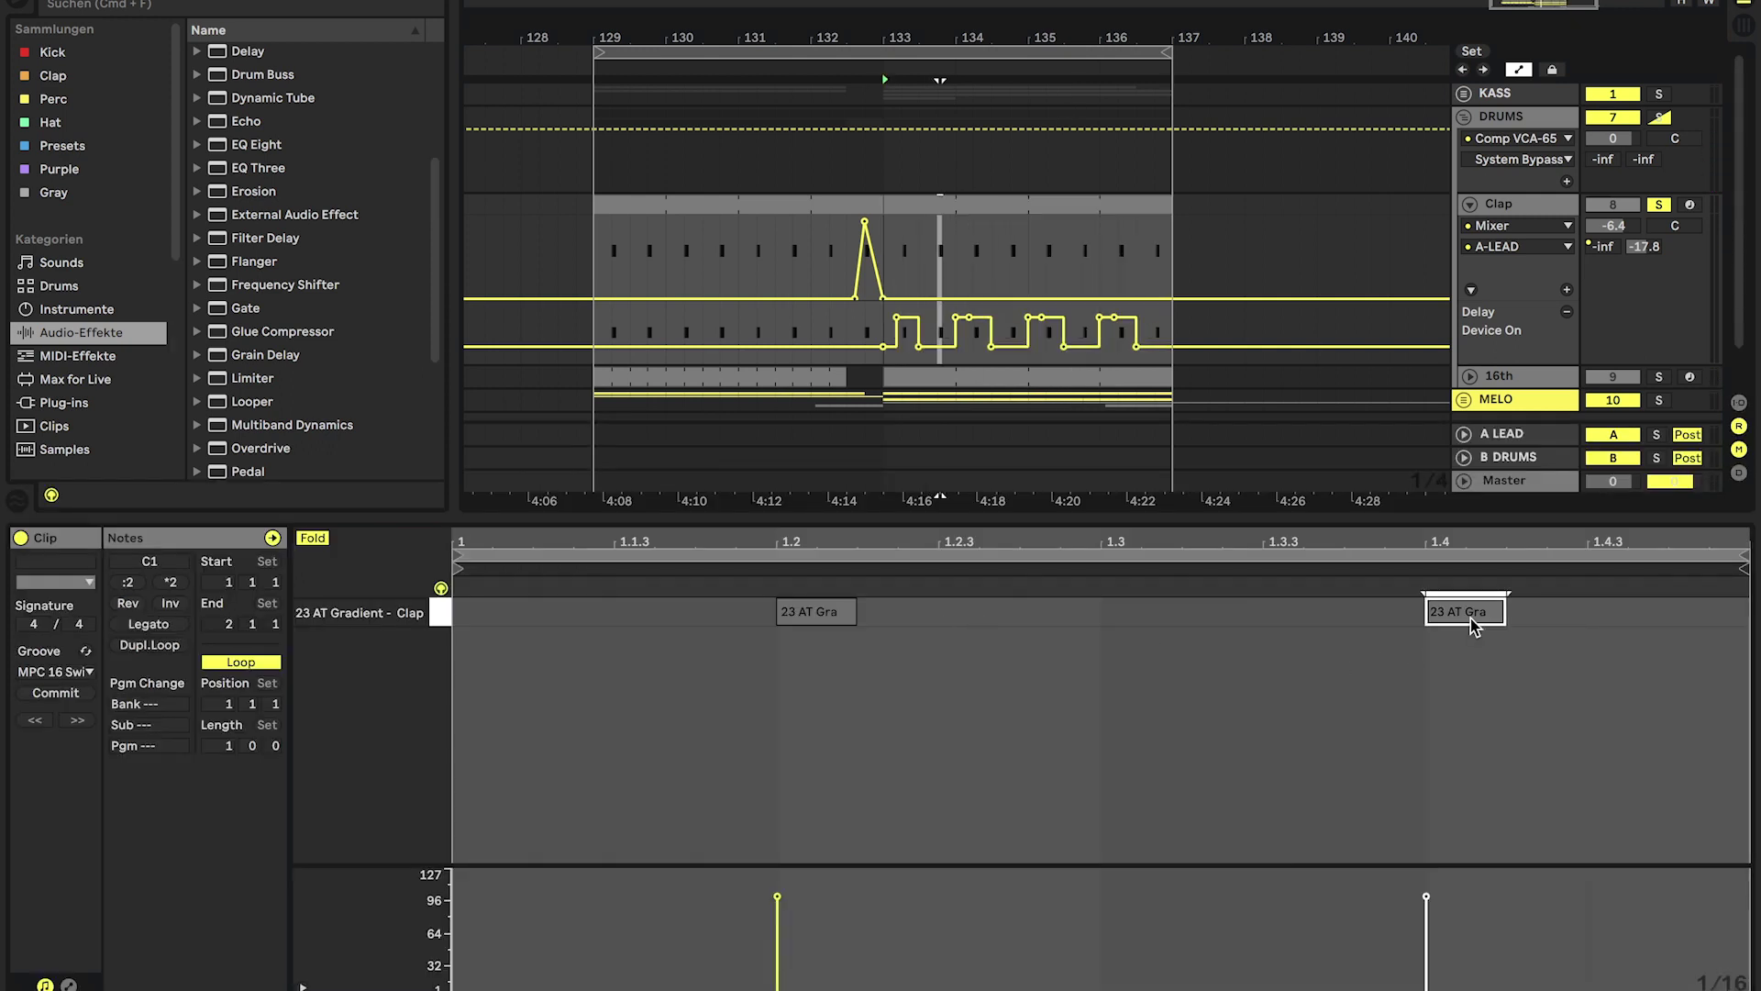
{"action": "key", "text": "super+z"}
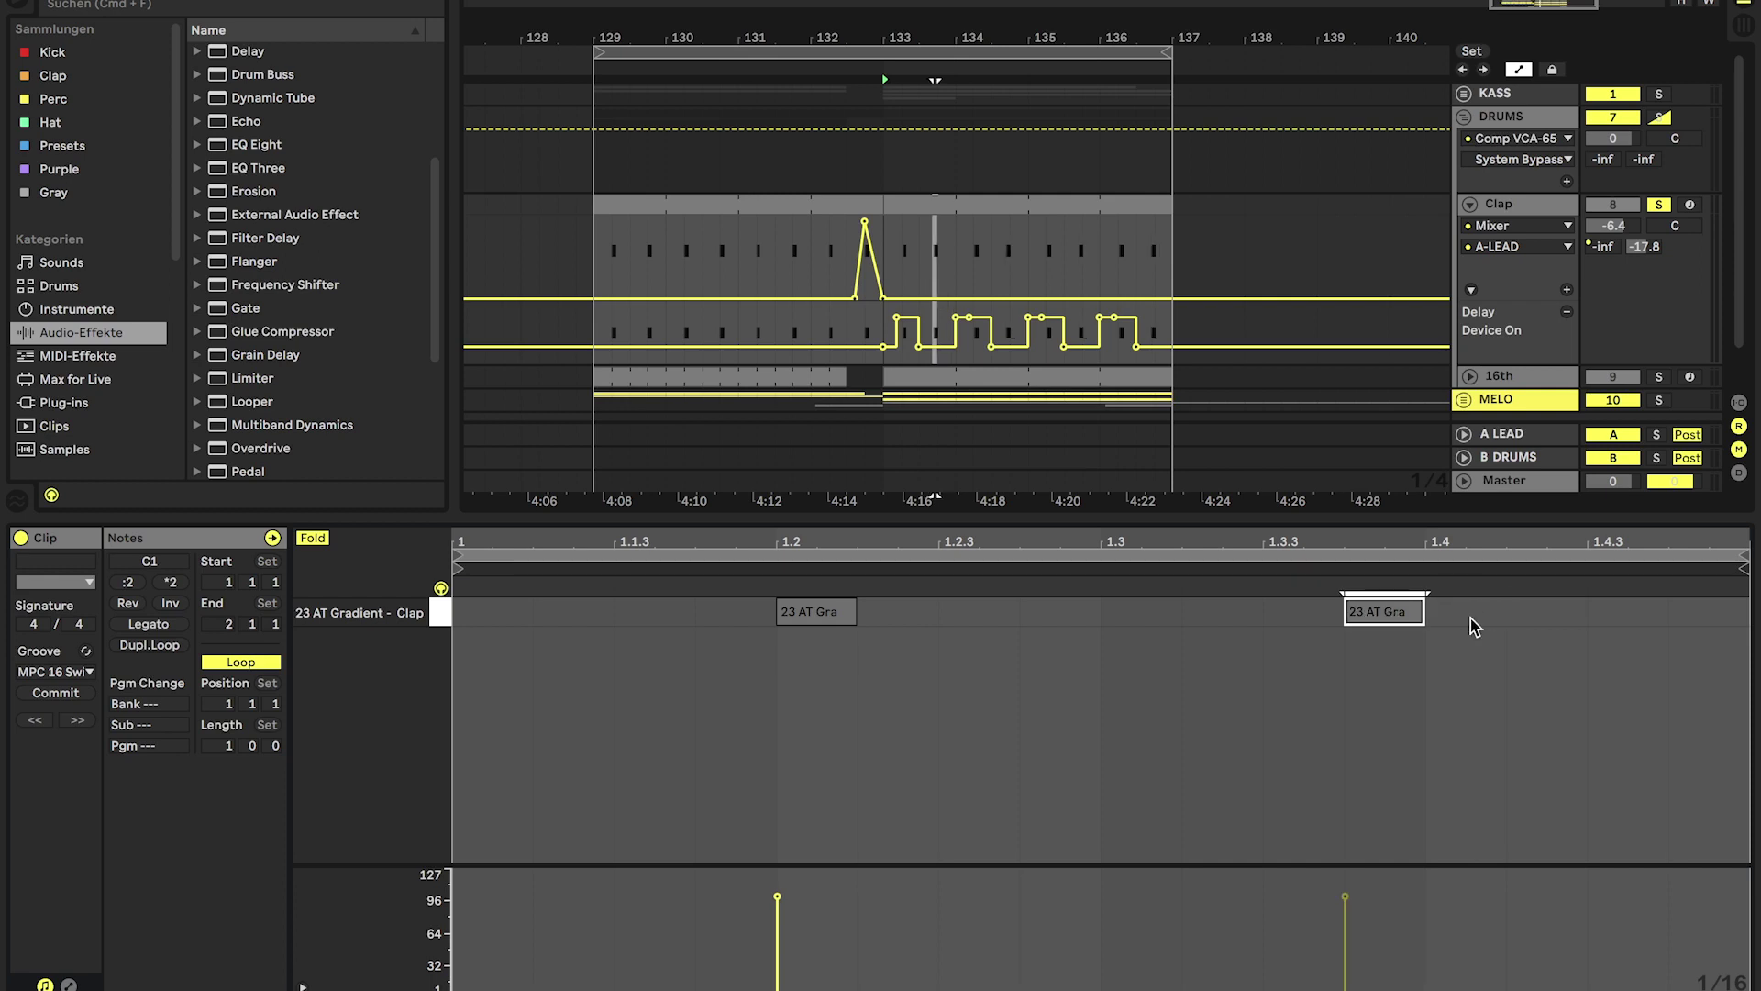
- Show the Device On automation of the Clap track's Delay in the arrangement
{"action": "left_click", "coordinate": [1521, 201]}
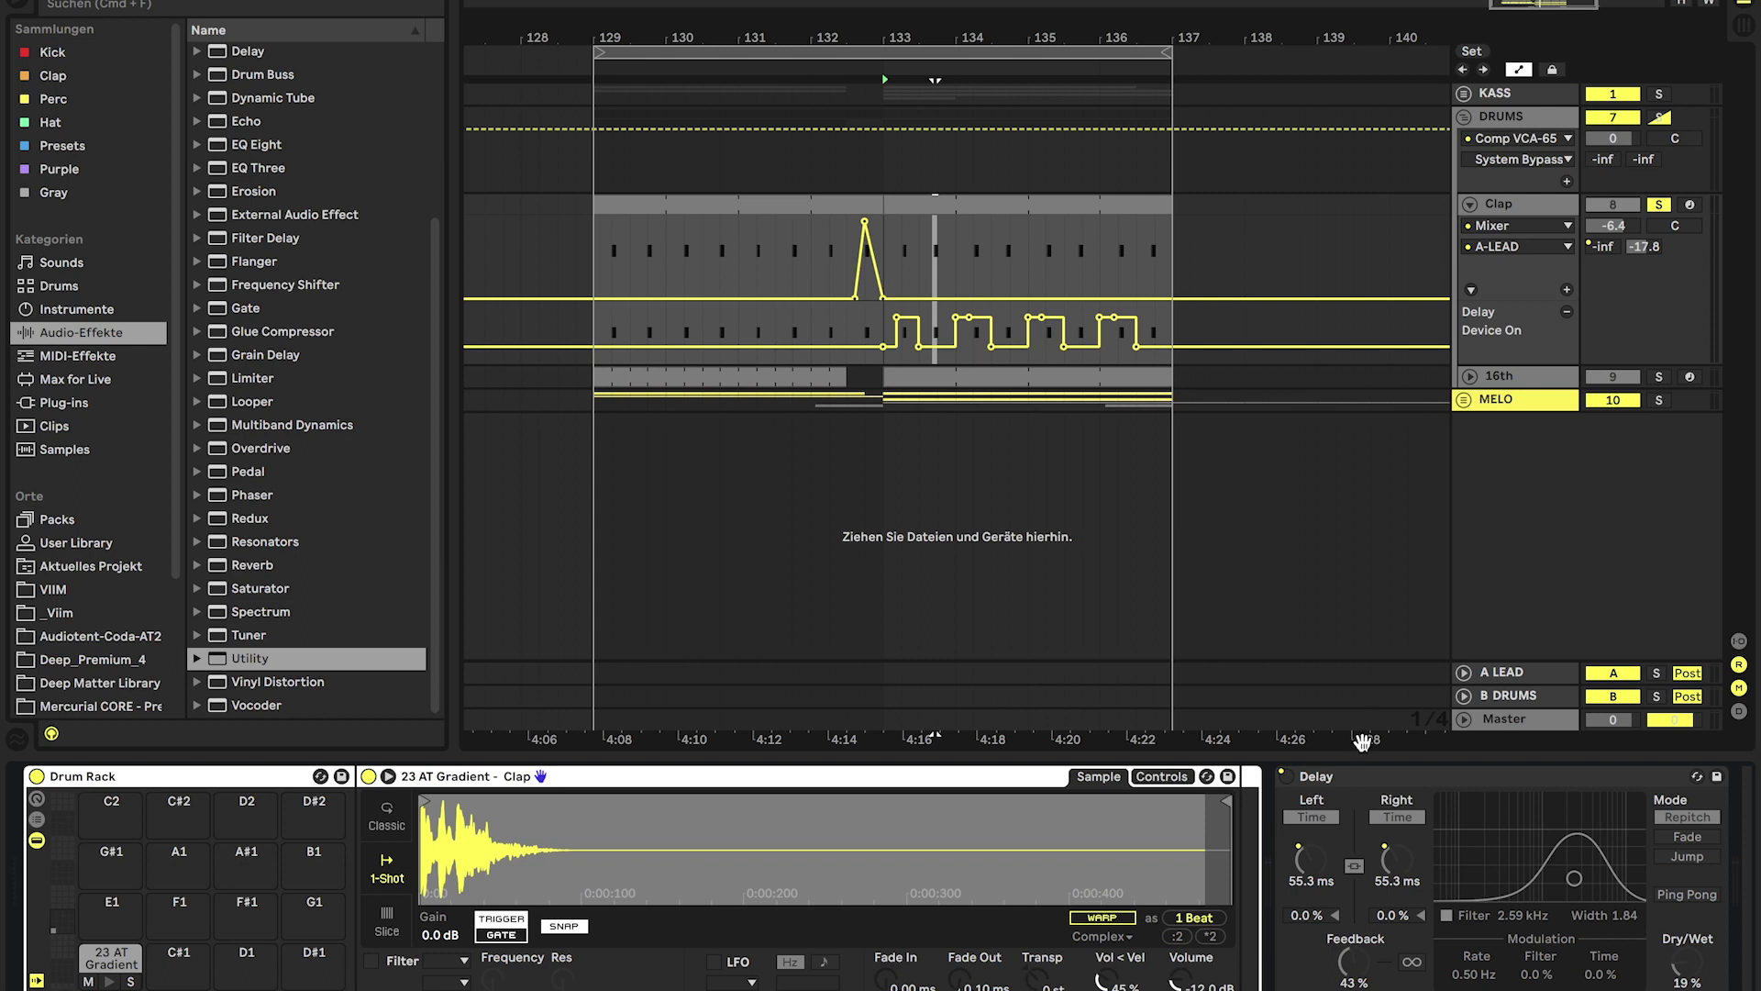
{"action": "scroll", "coordinate": [1343, 794], "scroll_direction": "right", "scroll_amount": 3}
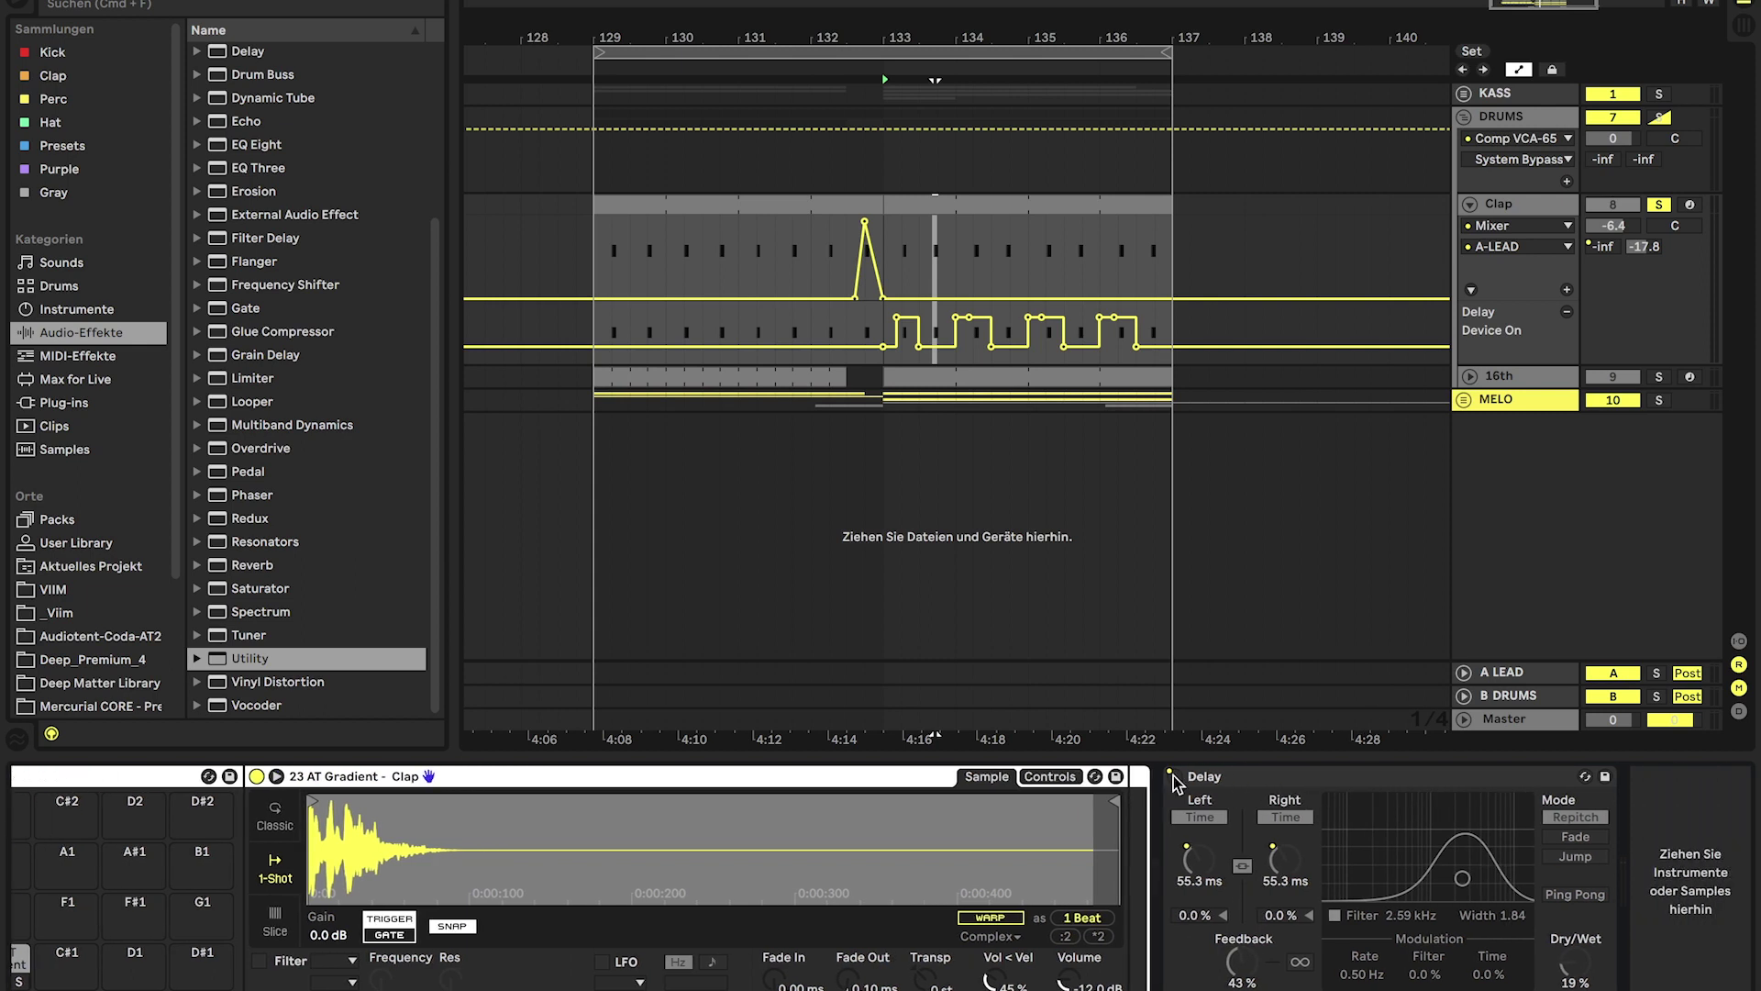
{"action": "right_click", "coordinate": [1206, 778]}
{"action": "left_click", "coordinate": [1220, 781]}
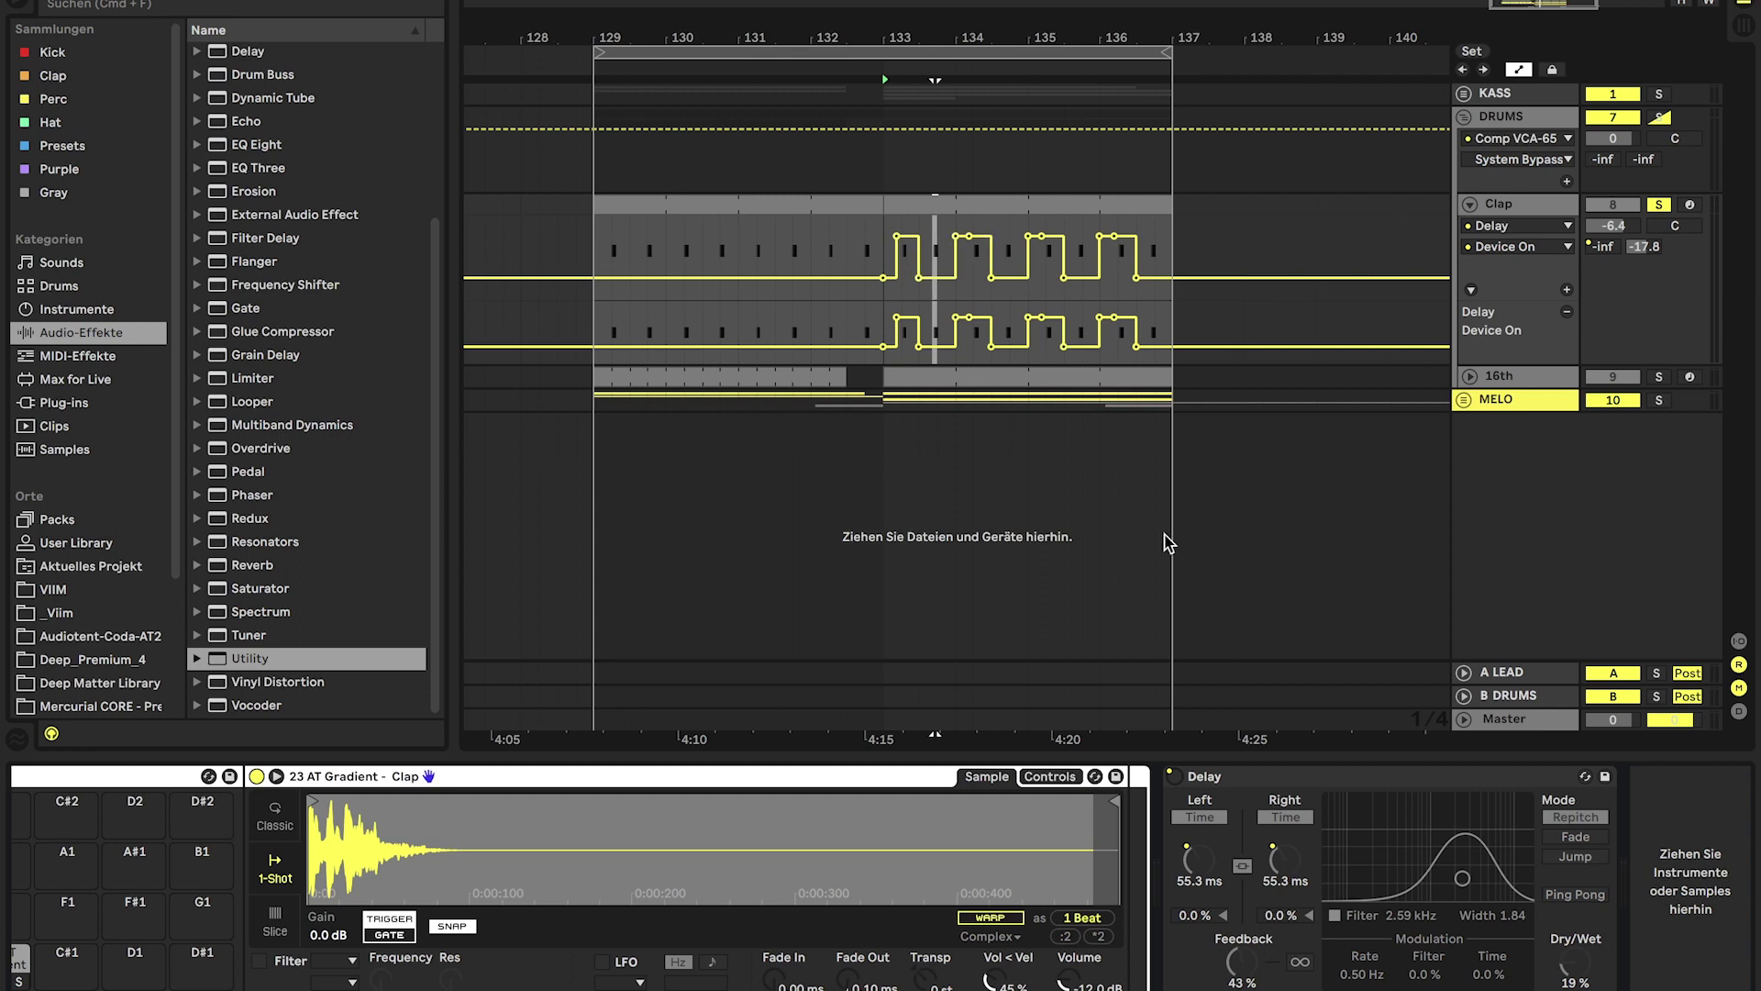
- Show the Clap Delay's L Time automation and play the section from bar 133 to hear it
{"action": "left_click", "coordinate": [1292, 864]}
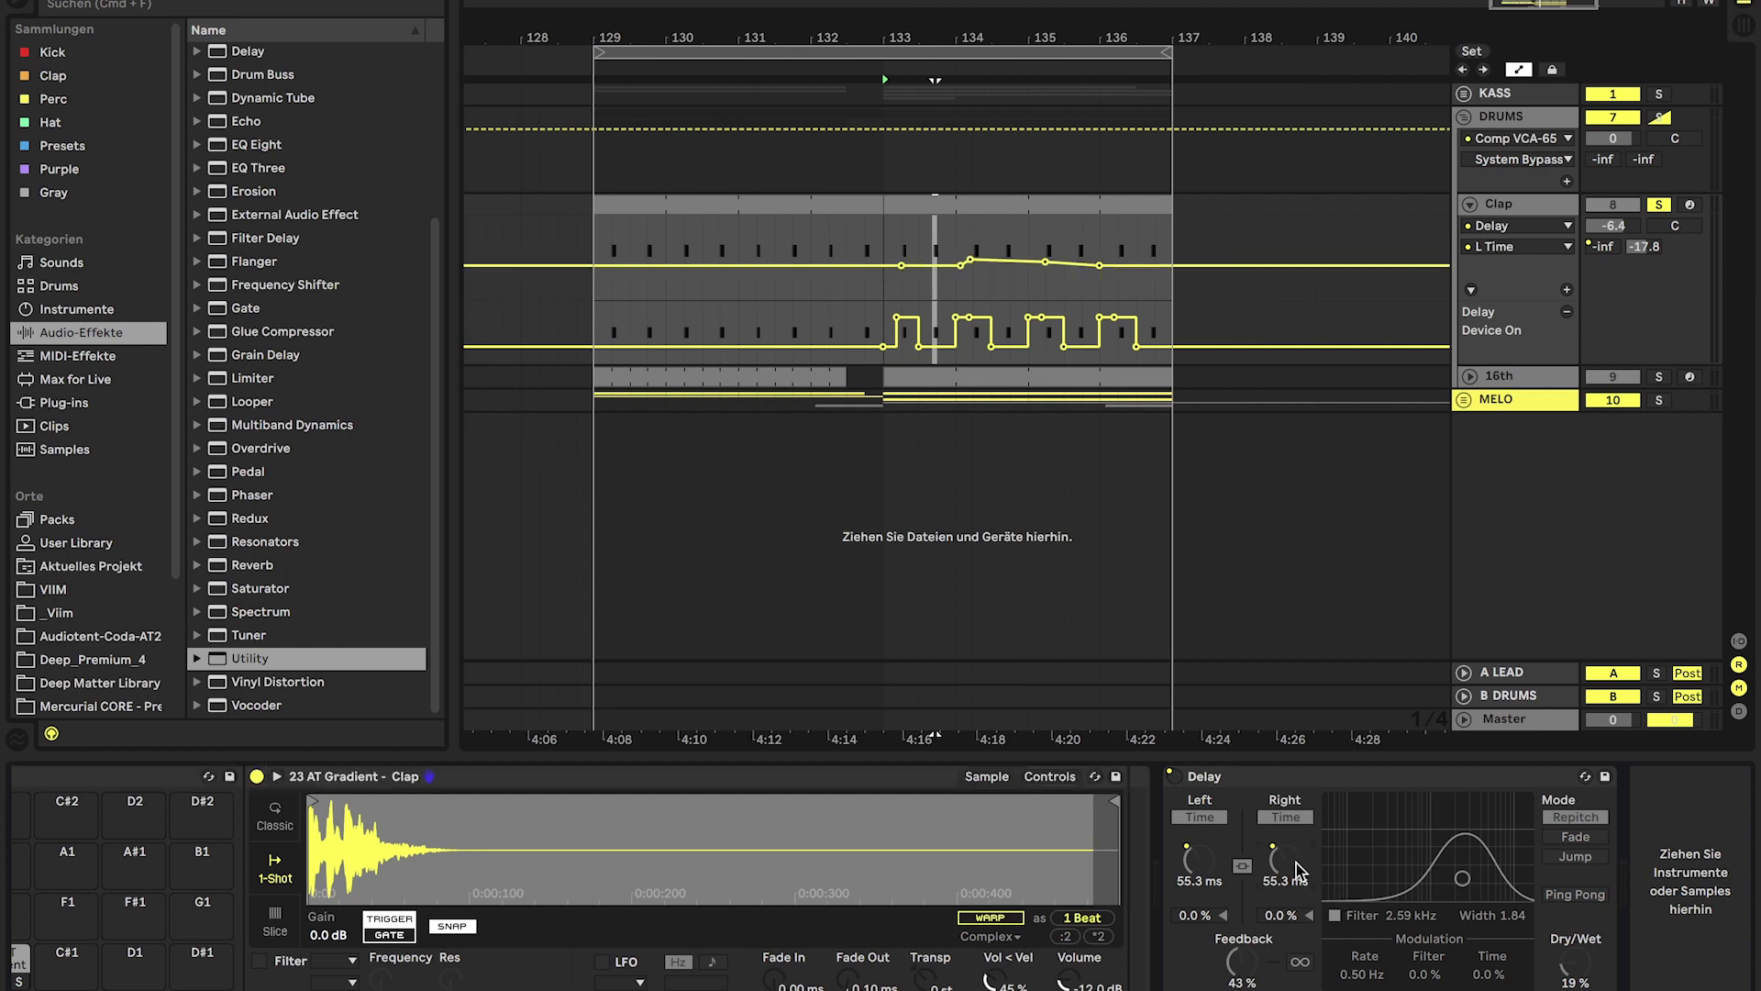
{"action": "left_click", "coordinate": [884, 239]}
{"action": "key", "text": "space"}
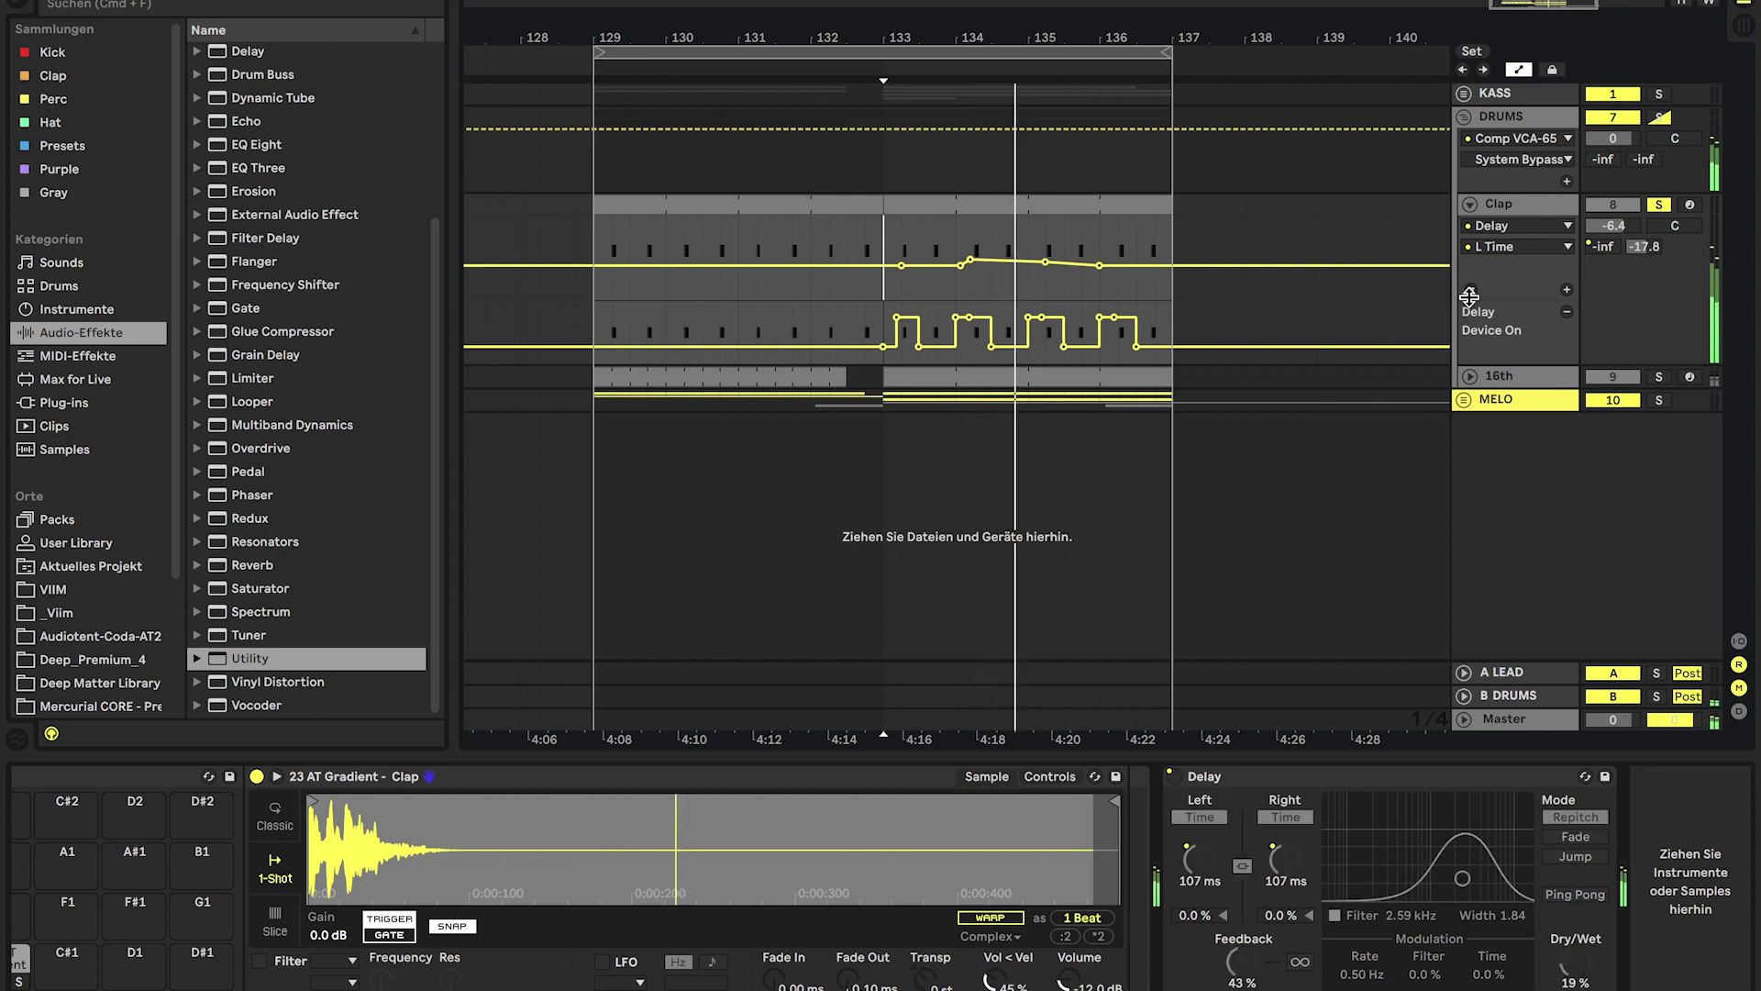
- Open the first clip of the 16th track to examine its note pattern
{"action": "left_click", "coordinate": [1502, 376]}
{"action": "double_click", "coordinate": [775, 374]}
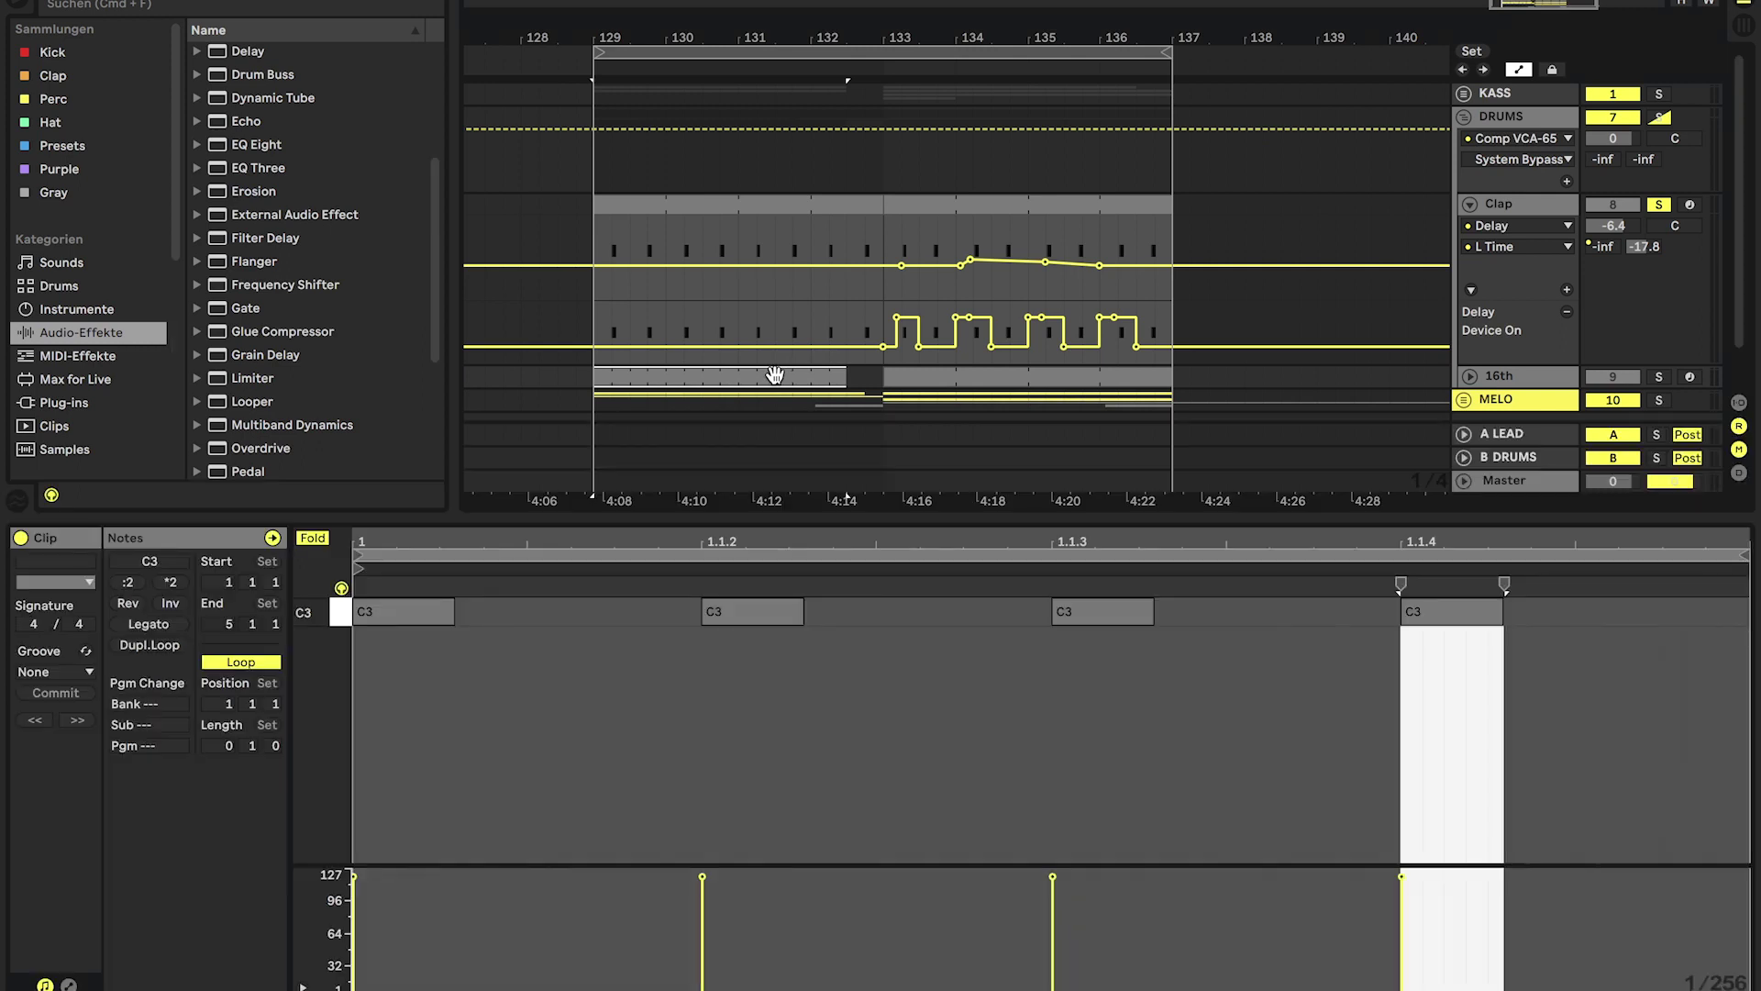
- Solo and play the 16th track, inspect its device chain, and unfold it to show Diva's PanModDepth automation
{"action": "left_click", "coordinate": [1659, 377]}
{"action": "key", "text": "space"}
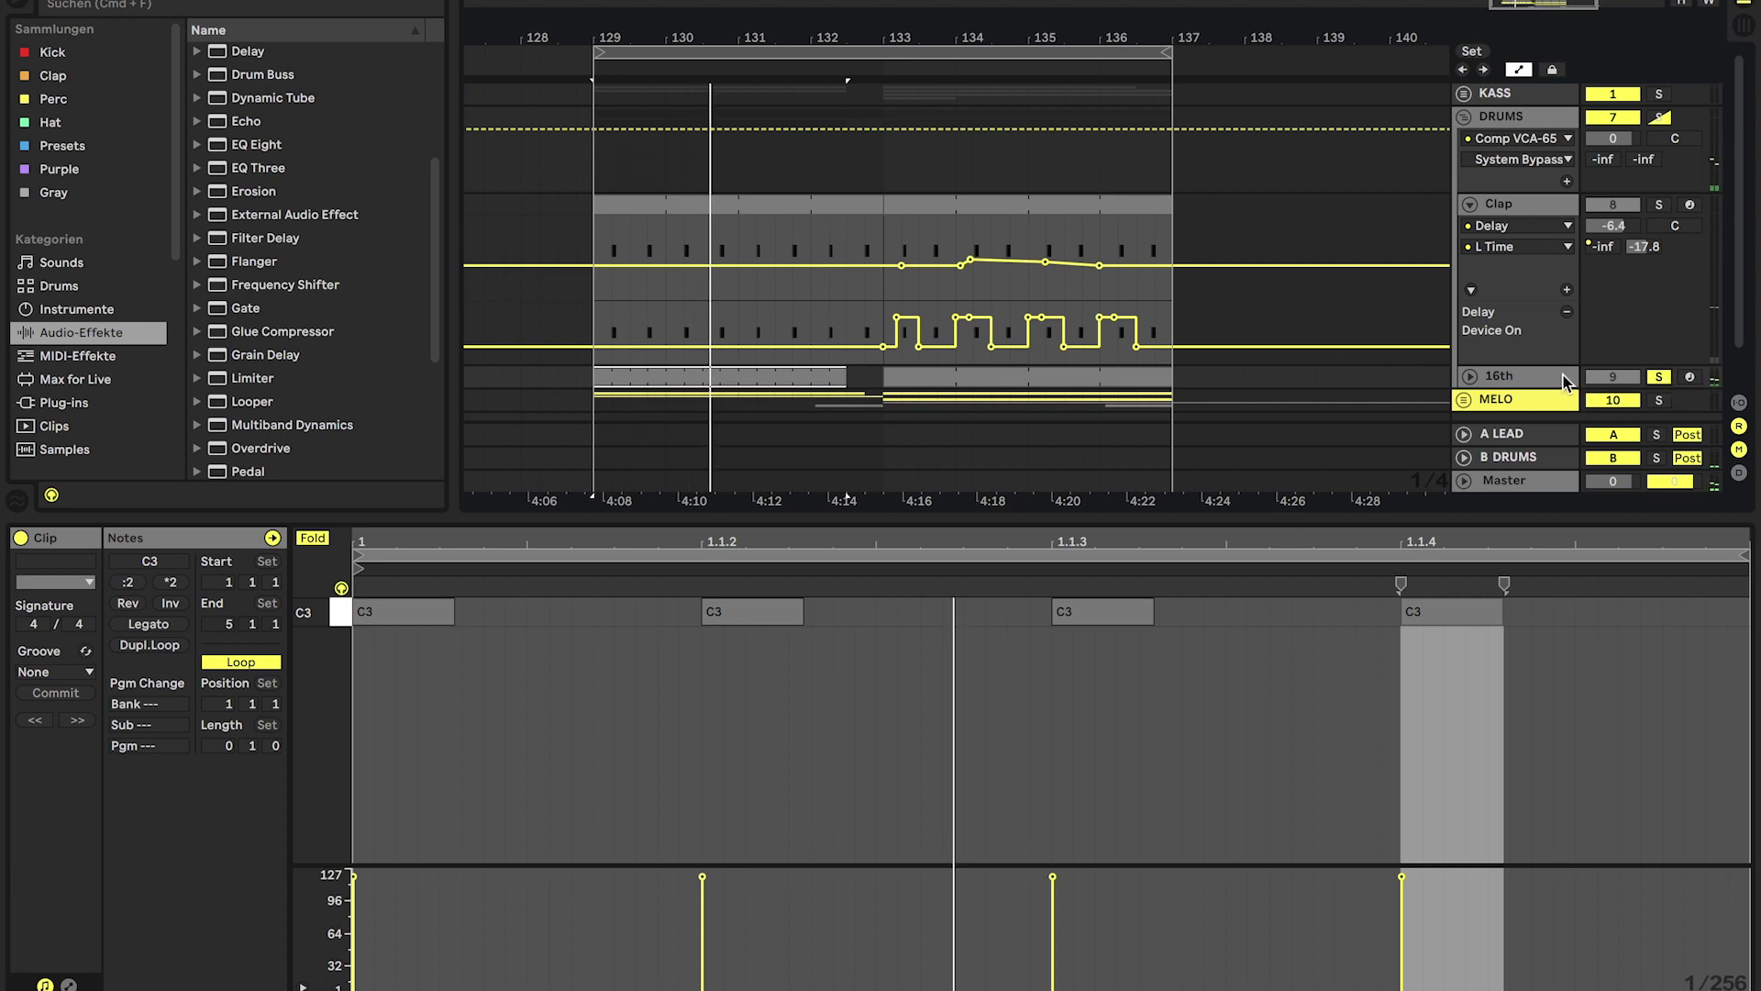
{"action": "left_click", "coordinate": [1538, 374]}
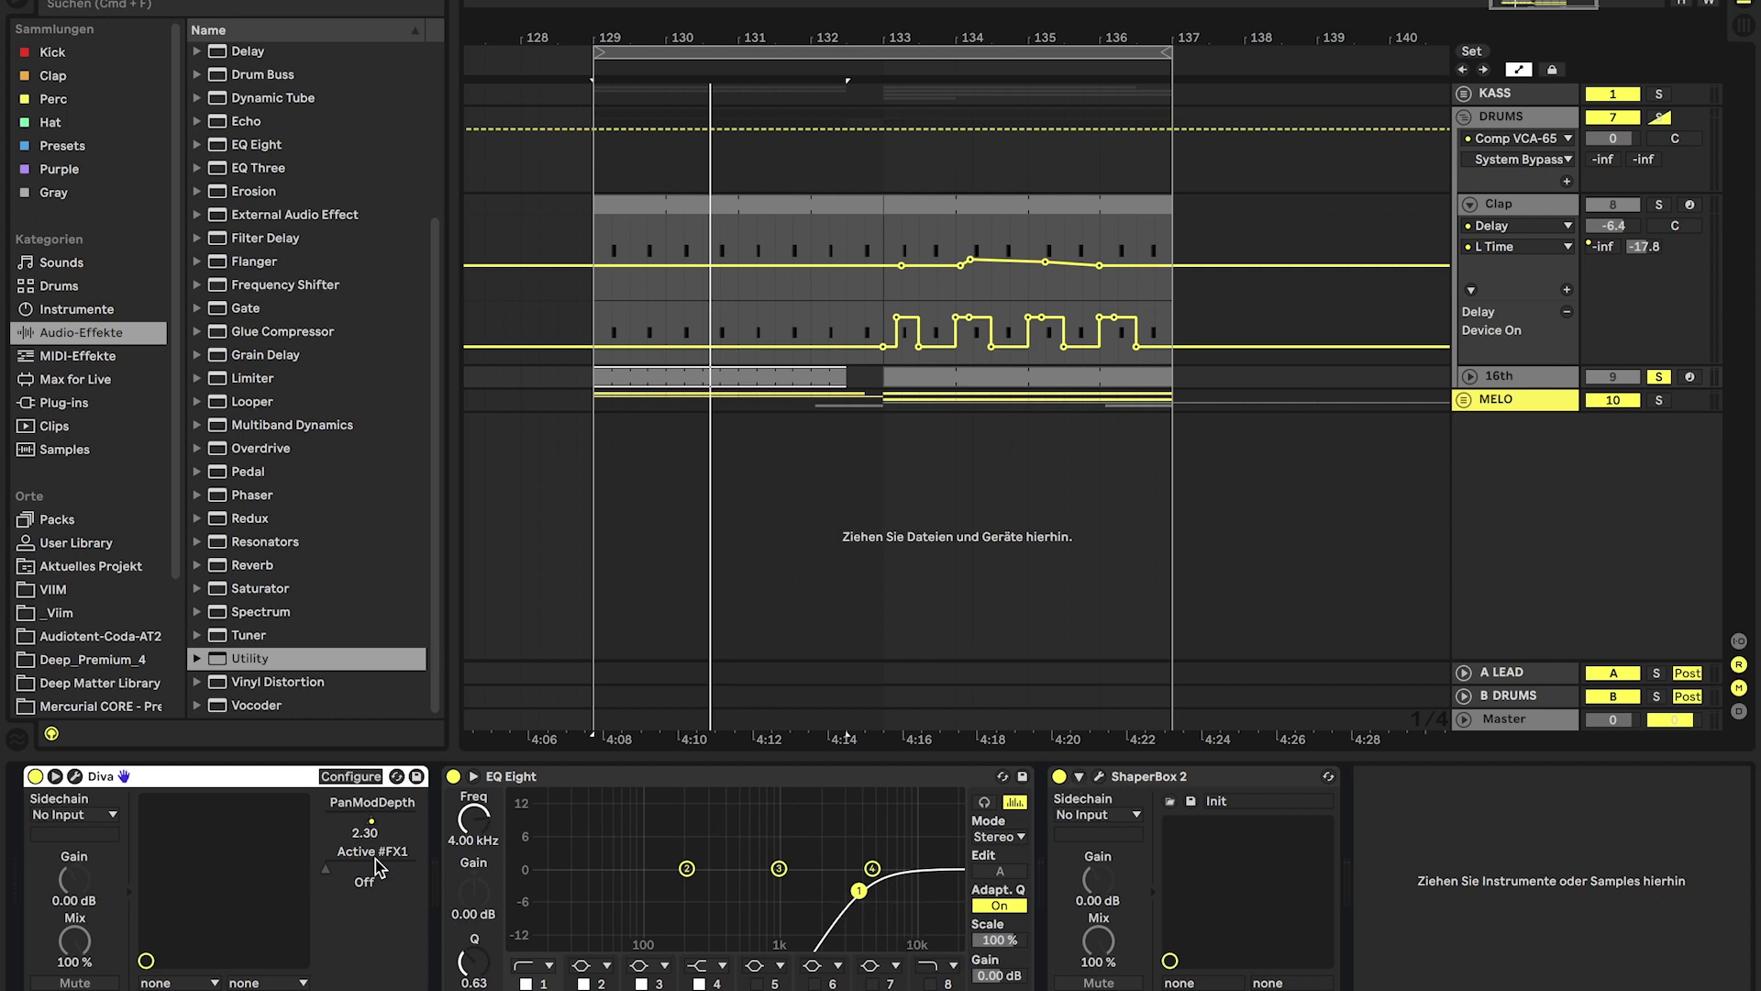
{"action": "left_click", "coordinate": [299, 741]}
{"action": "key", "text": "space"}
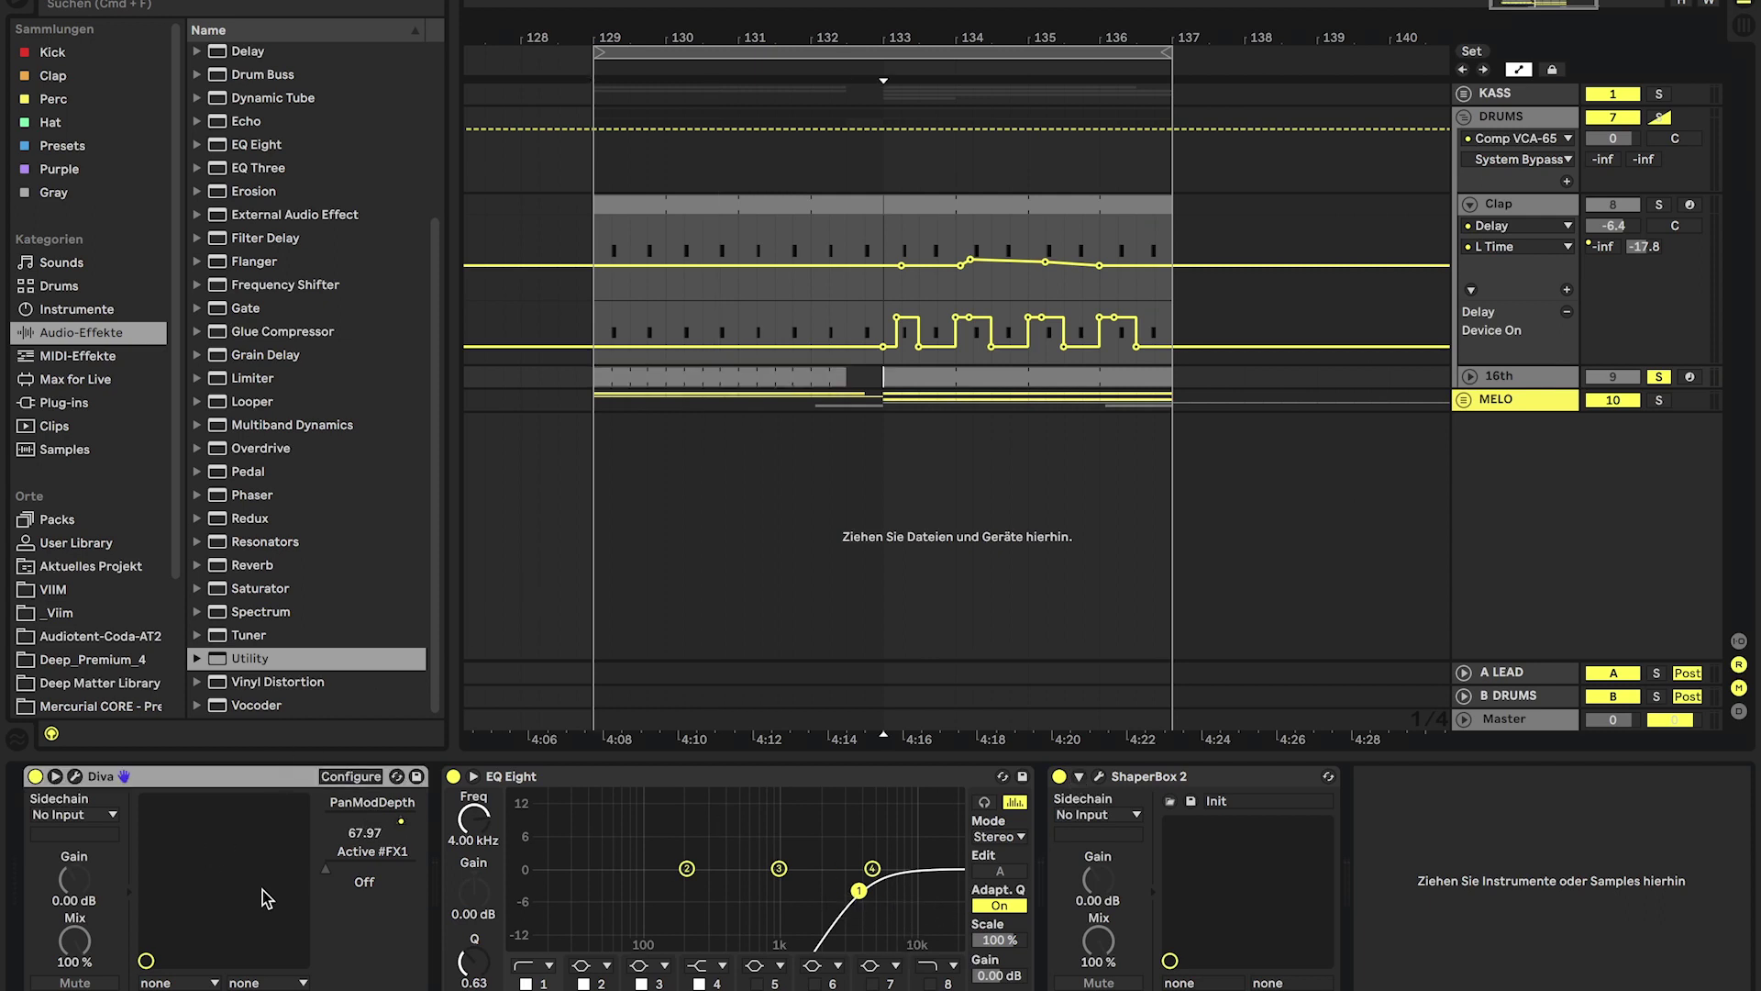
{"action": "left_click", "coordinate": [1469, 376]}
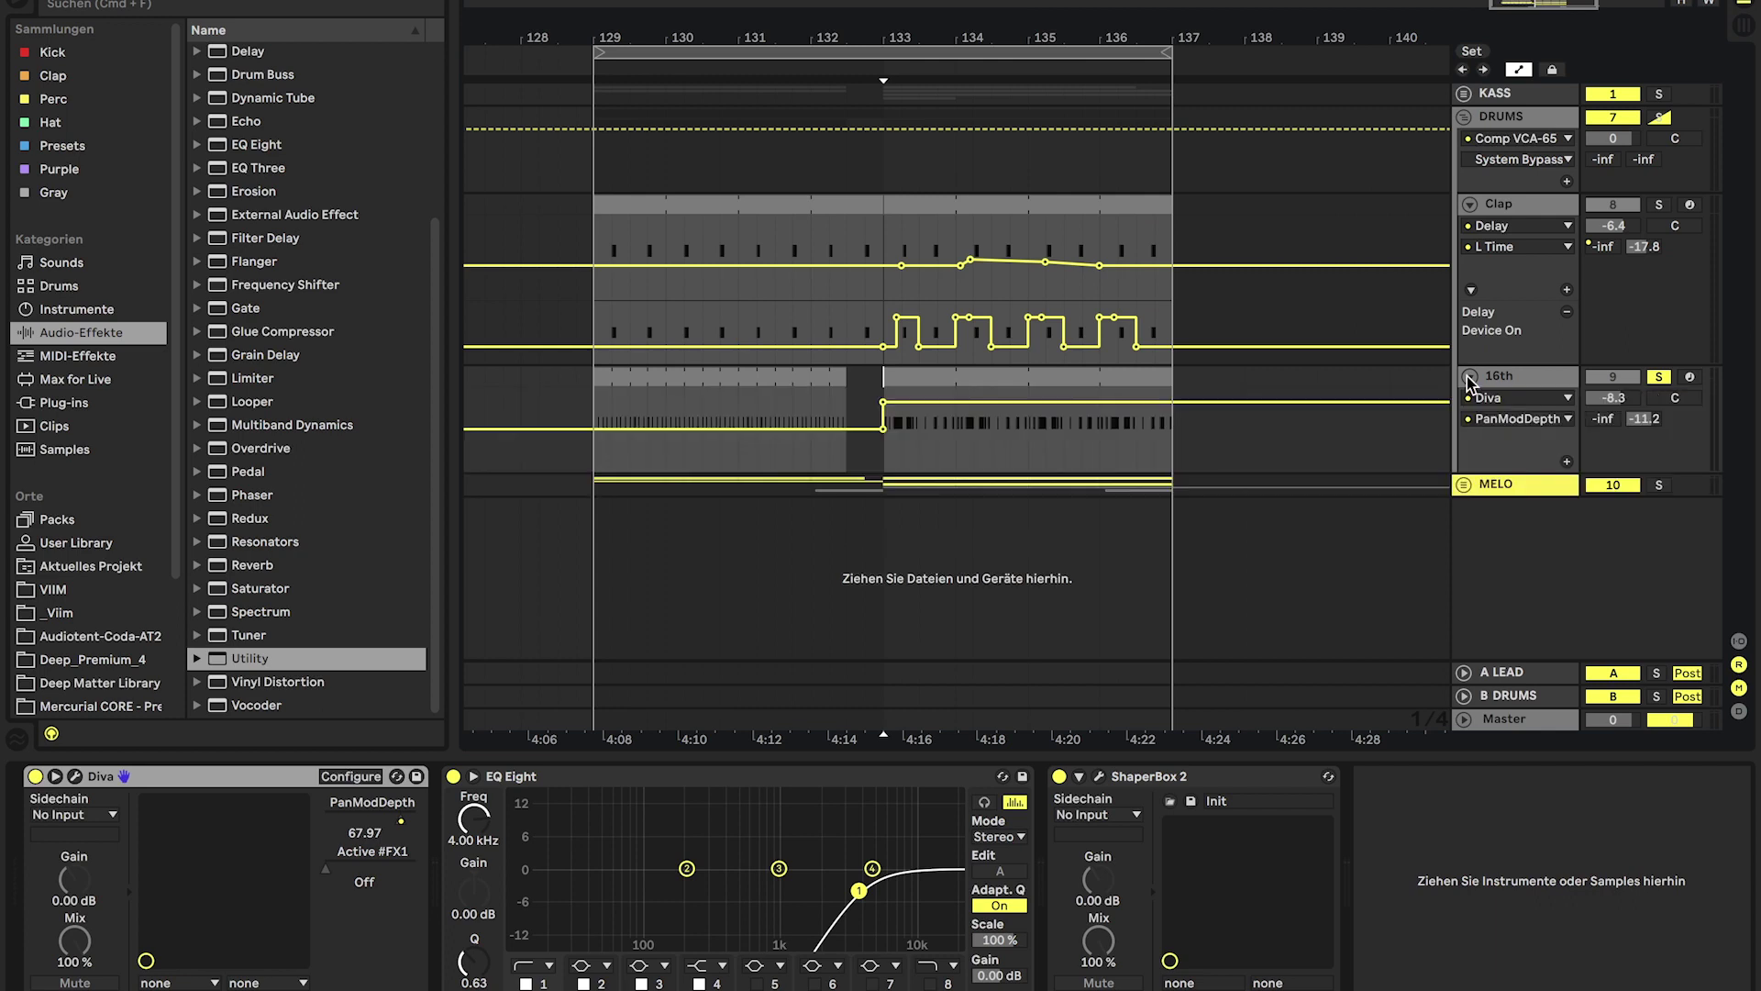
- Open the 16th track's clip at bar 133 to examine its note pattern and play it from there
{"action": "double_click", "coordinate": [1039, 376]}
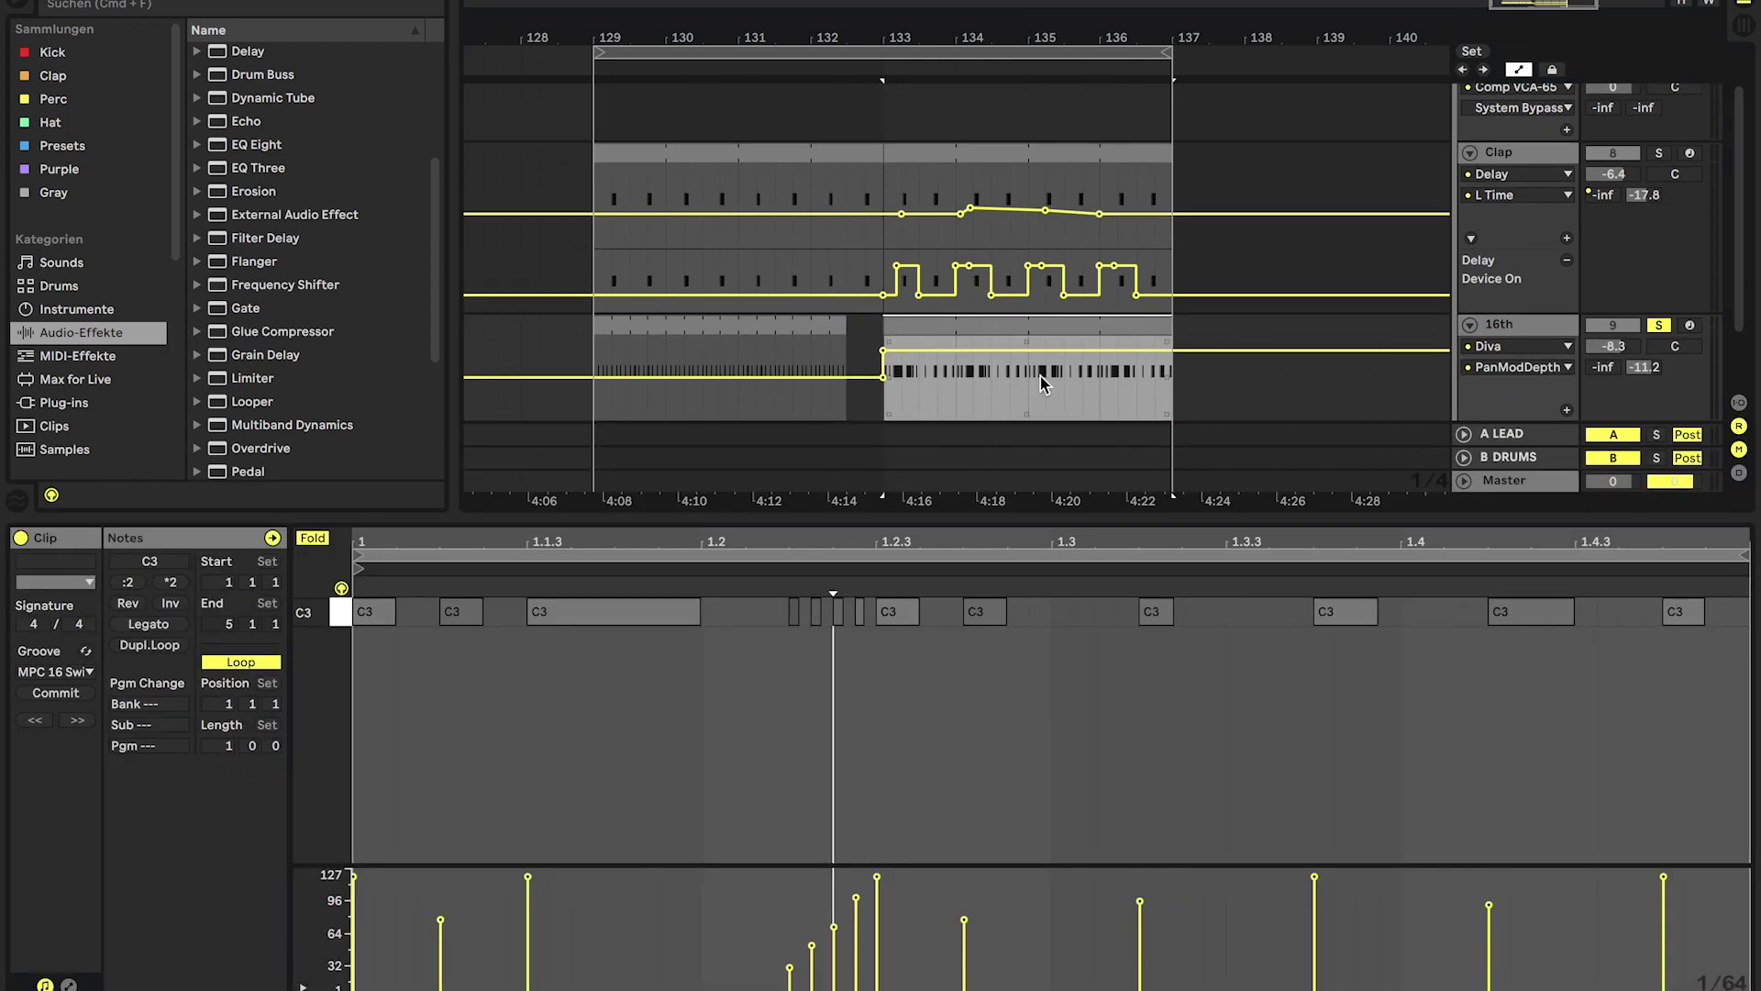
{"action": "left_click", "coordinate": [581, 717]}
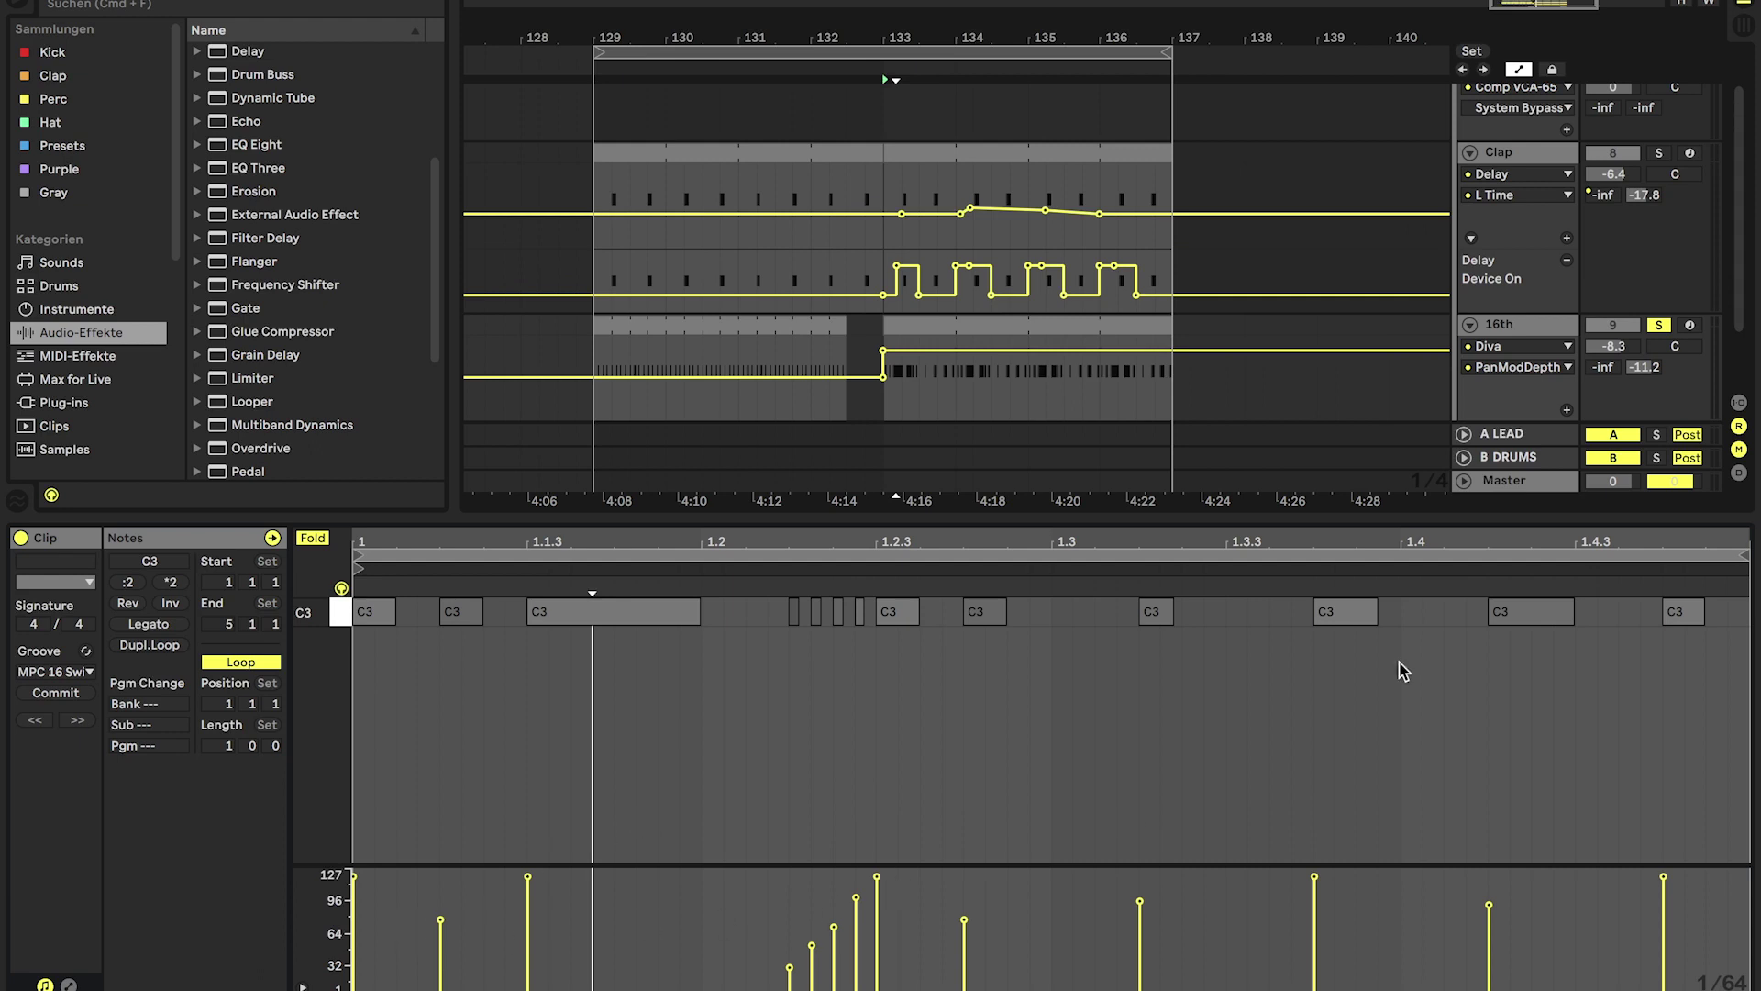
{"action": "key", "text": "space"}
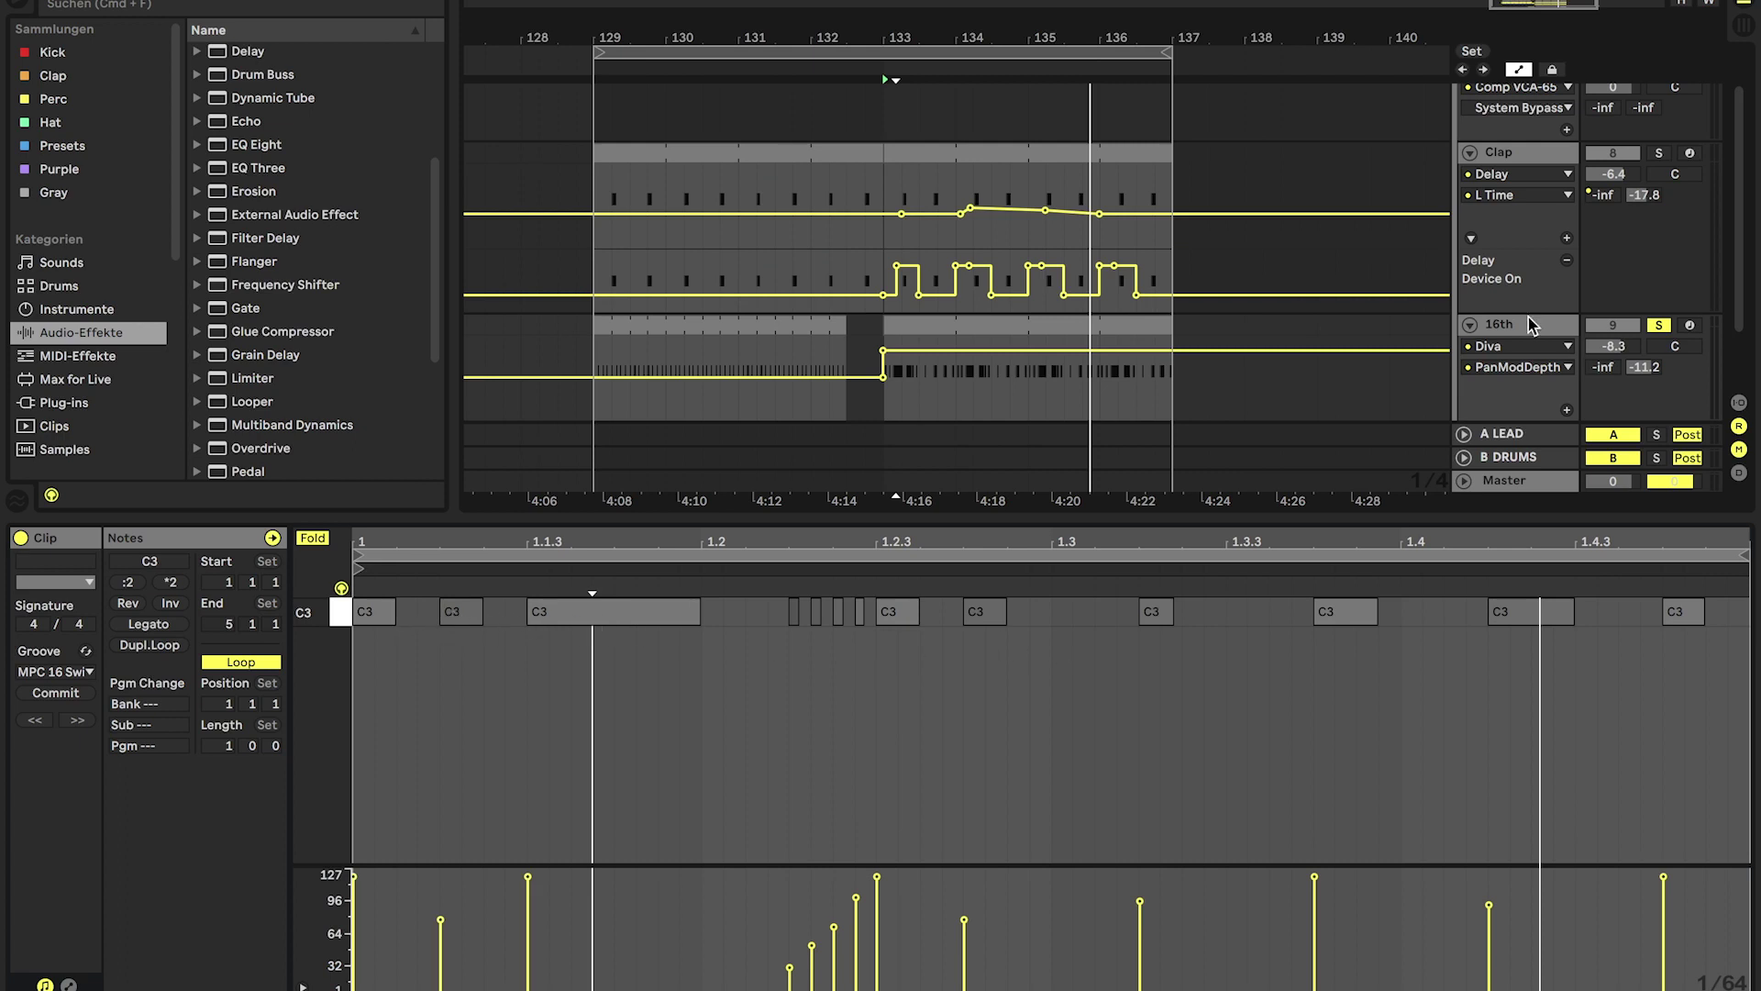
- Return to the 16th track's devices, and solo the DRUMS group to hear all drum layers together
{"action": "key", "text": "shift+Tab"}
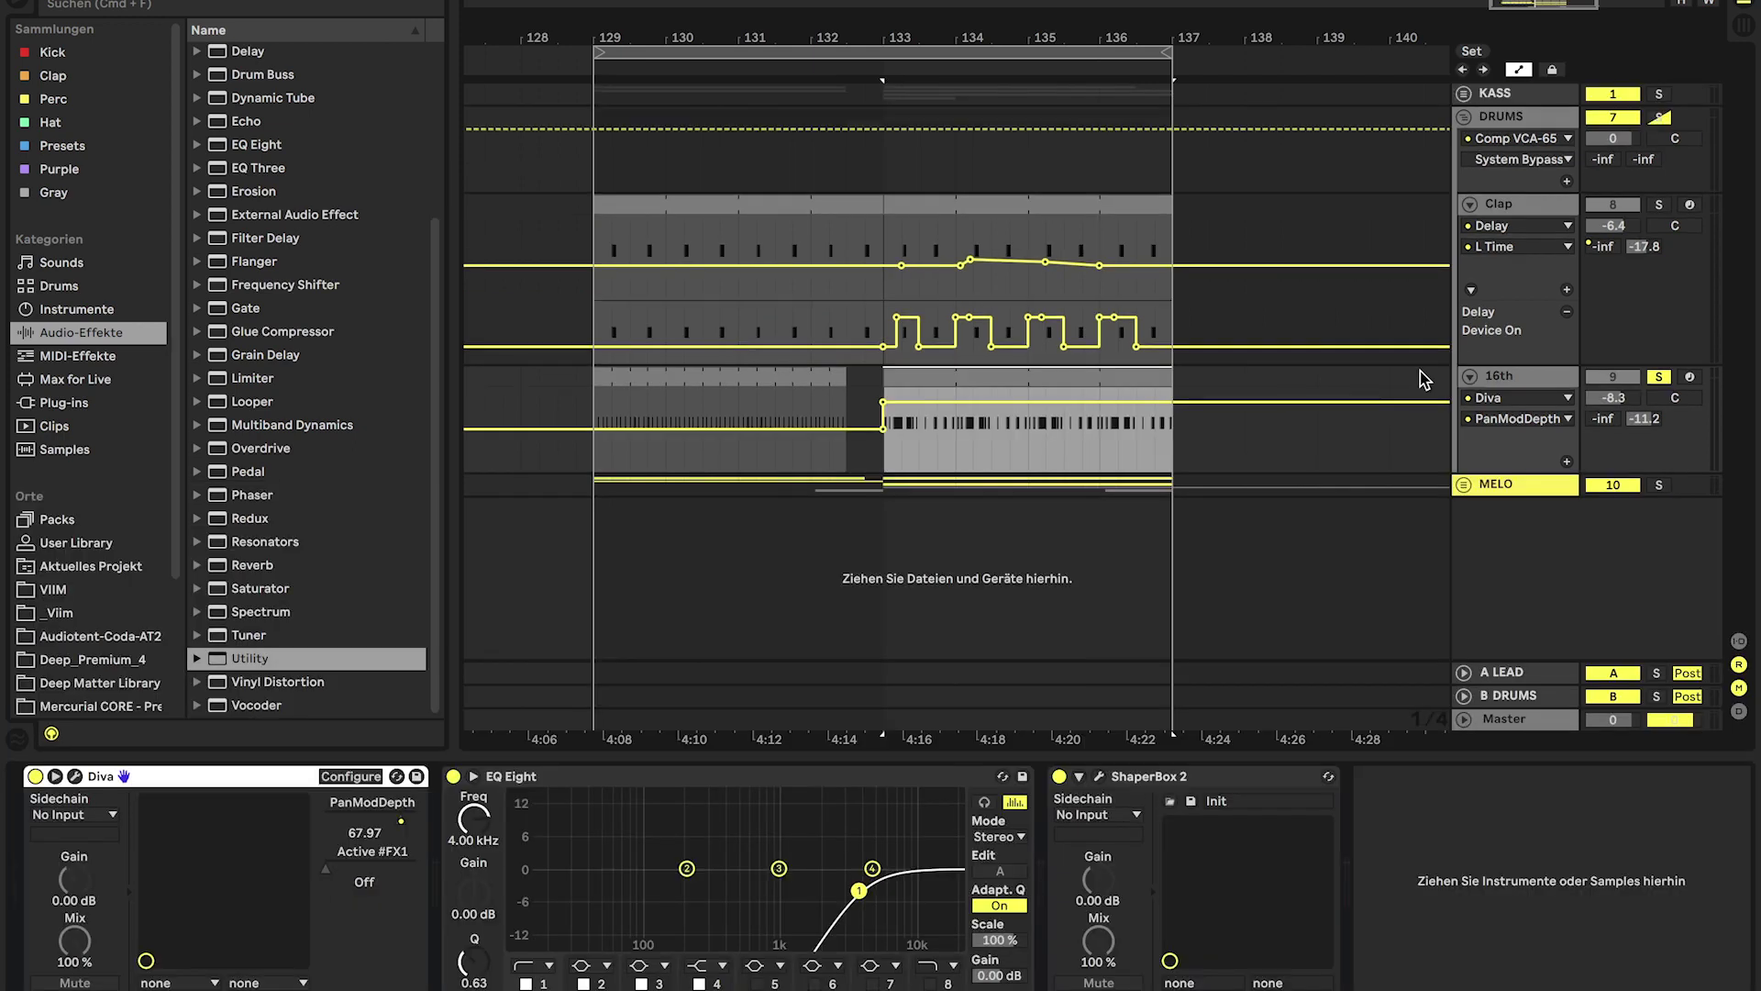
{"action": "left_click", "coordinate": [1660, 118]}
{"action": "key", "text": "space"}
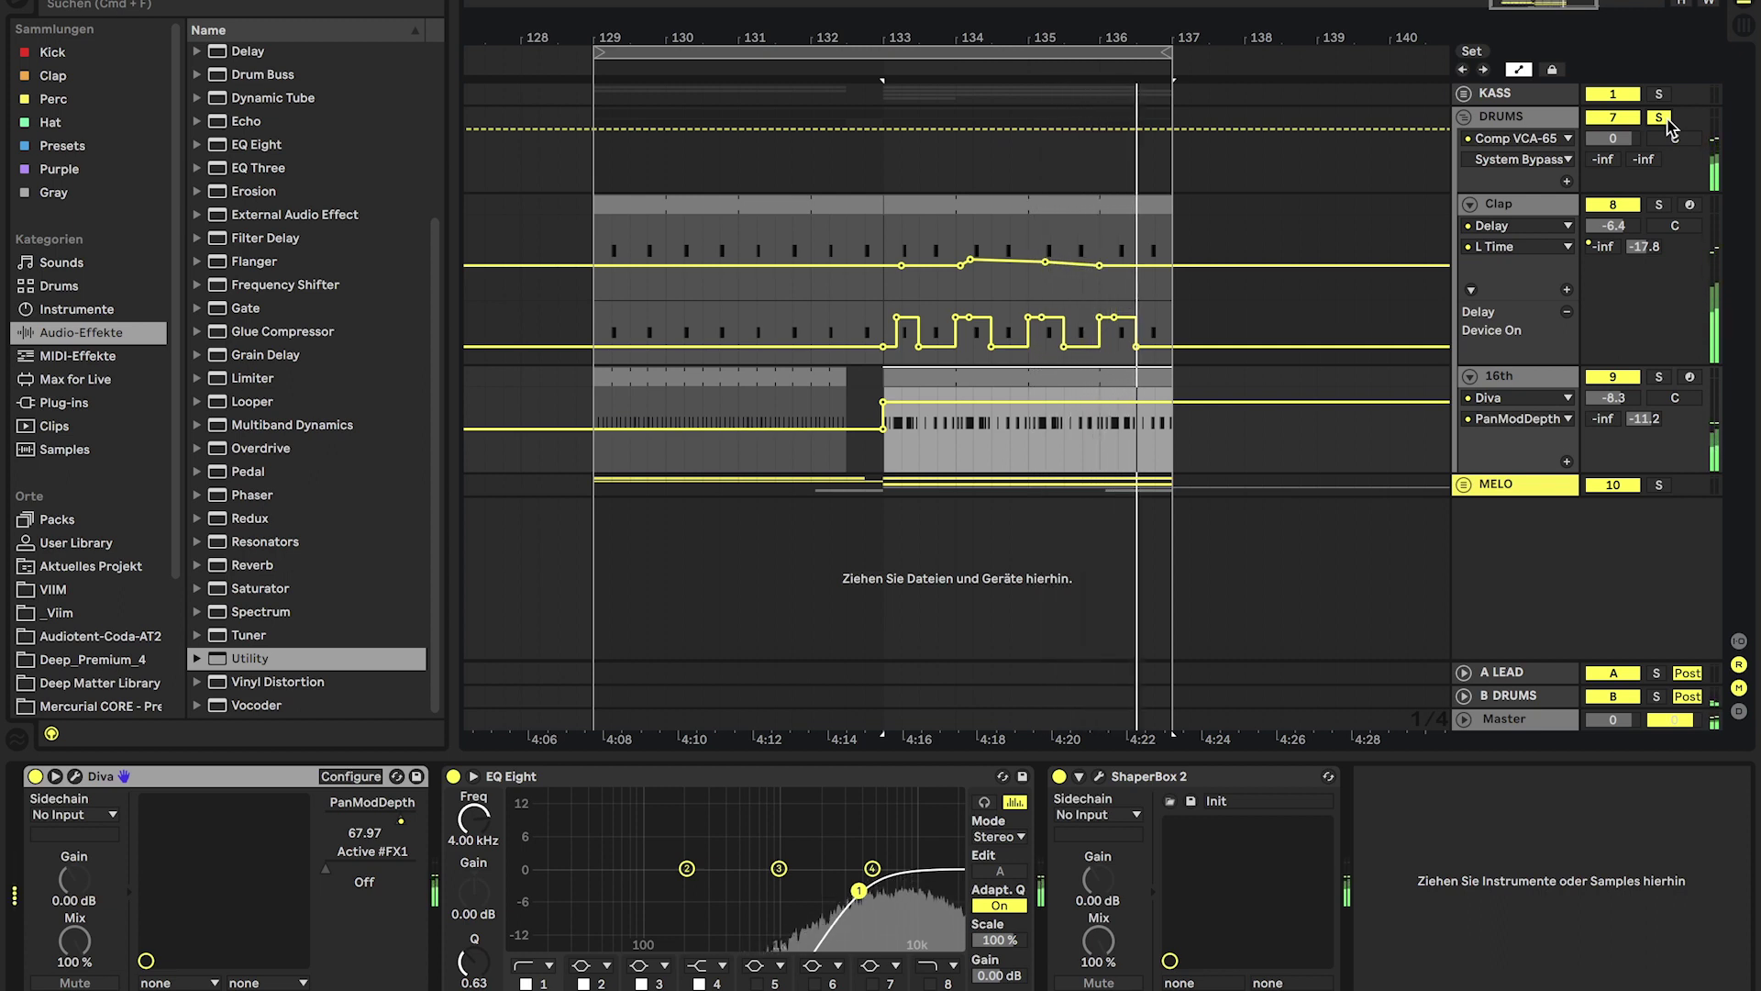
{"action": "left_click", "coordinate": [1658, 117]}
{"action": "key", "text": "space"}
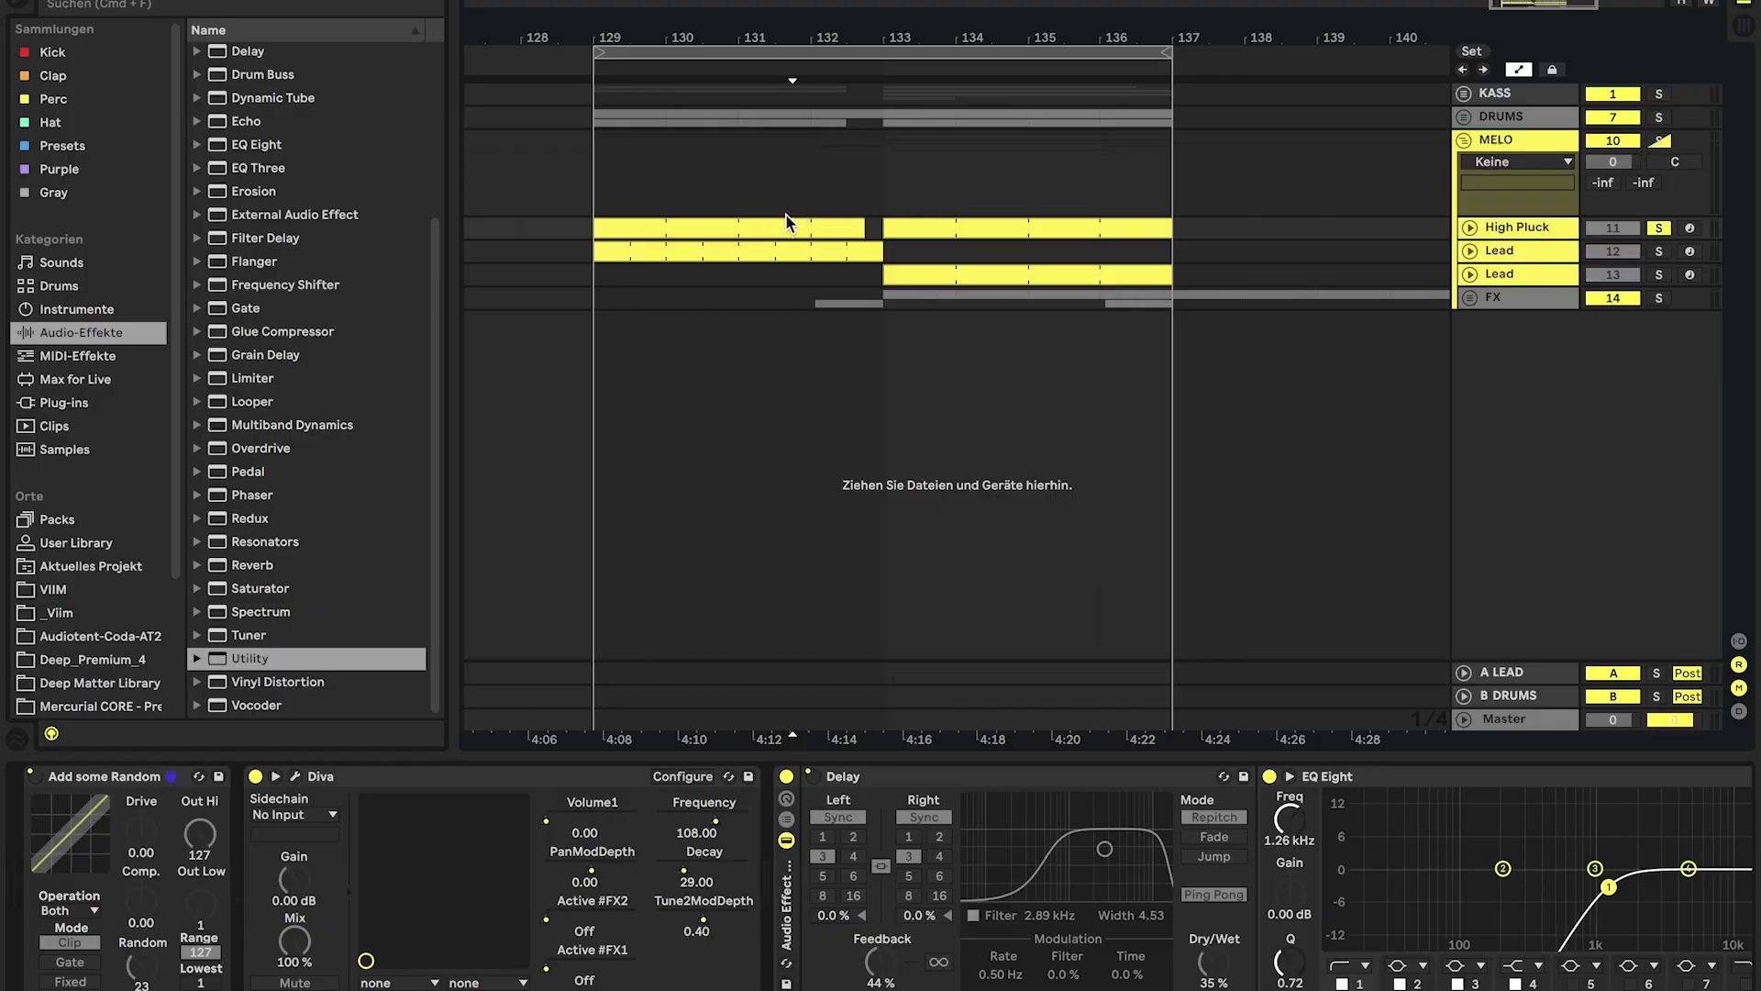
- Examine the notes of the first High Pluck clip and play the track while inspecting its device chain
{"action": "double_click", "coordinate": [787, 228]}
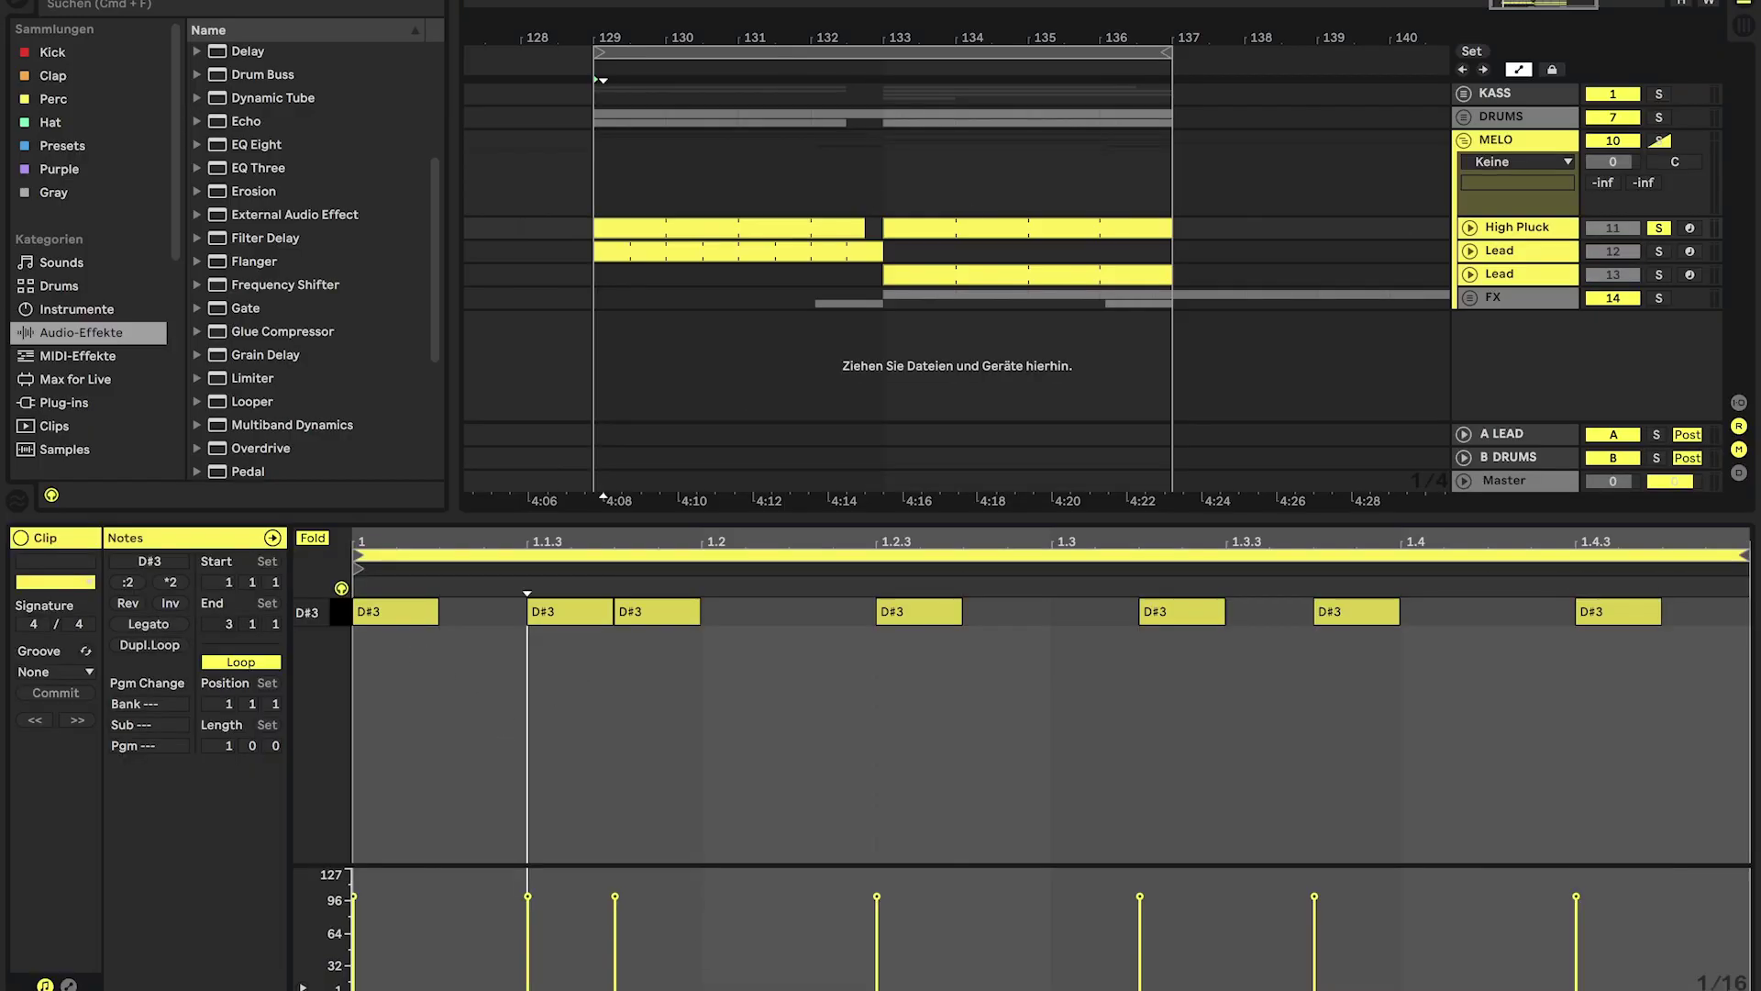
{"action": "left_click", "coordinate": [1515, 226]}
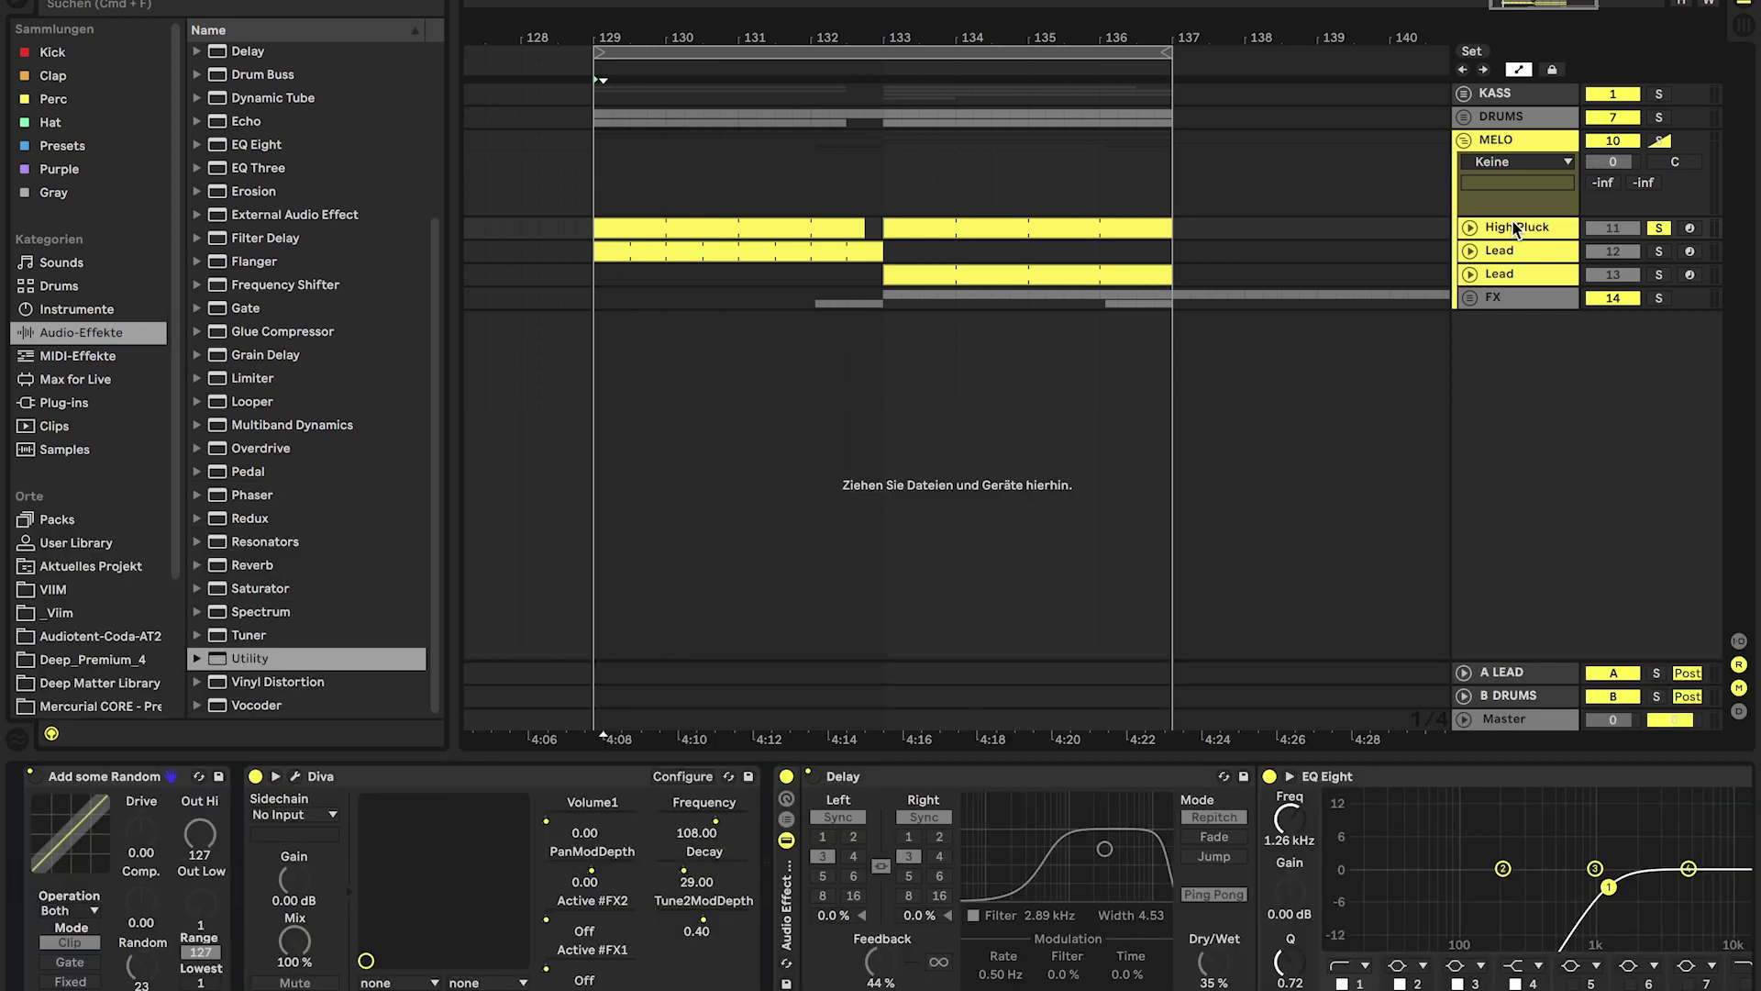
{"action": "key", "text": "space"}
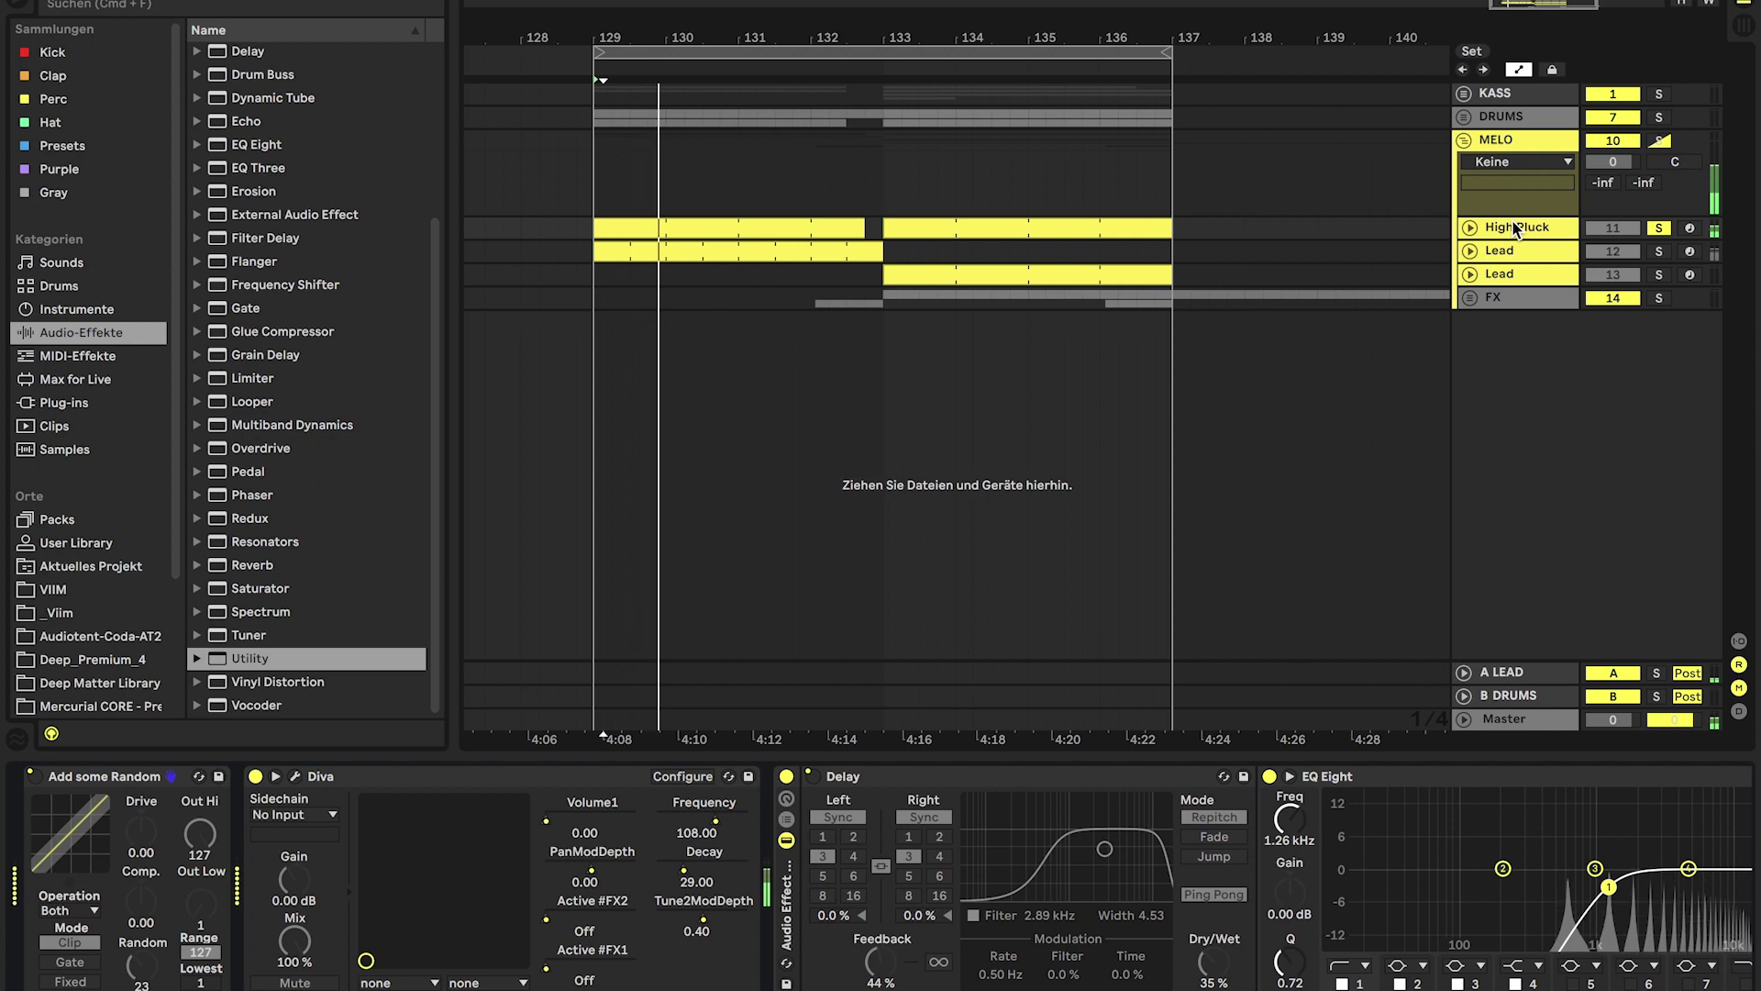
{"action": "scroll", "coordinate": [1300, 819], "scroll_direction": "right", "scroll_amount": 6}
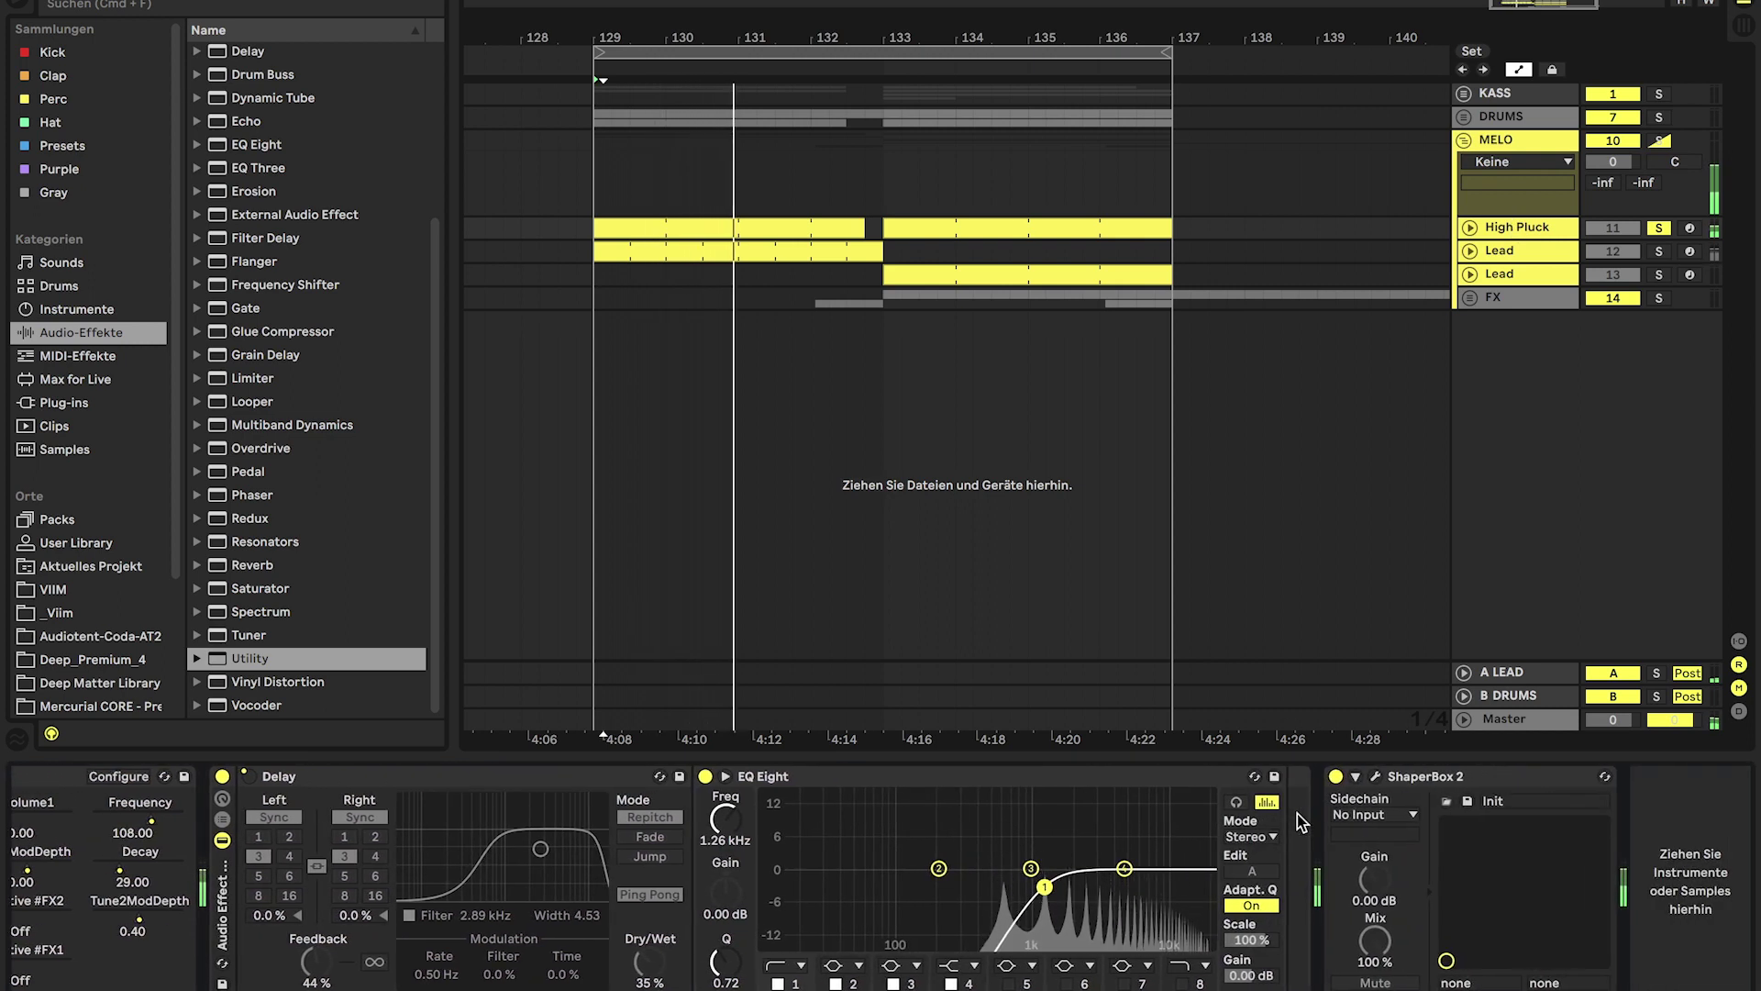
{"action": "key", "text": "space"}
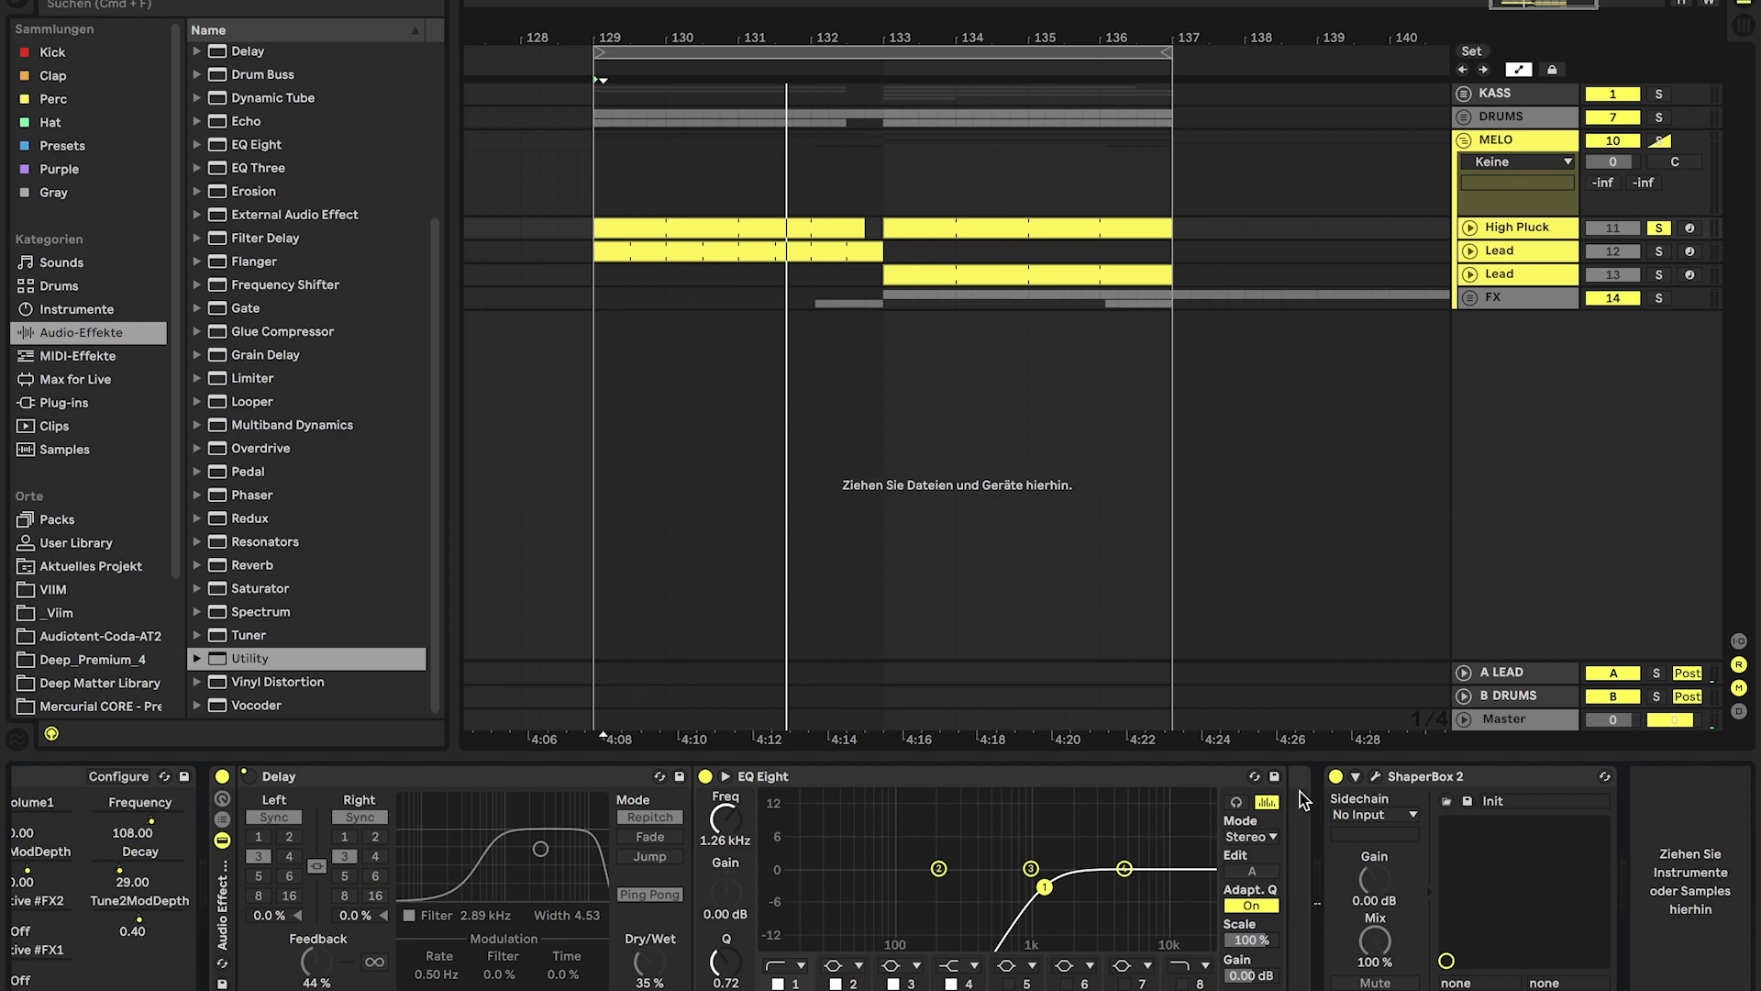
- Show the Device On automation of High Pluck's Delay and examine the notes of its clip at bar 133
{"action": "scroll", "coordinate": [923, 872], "scroll_direction": "left", "scroll_amount": 4}
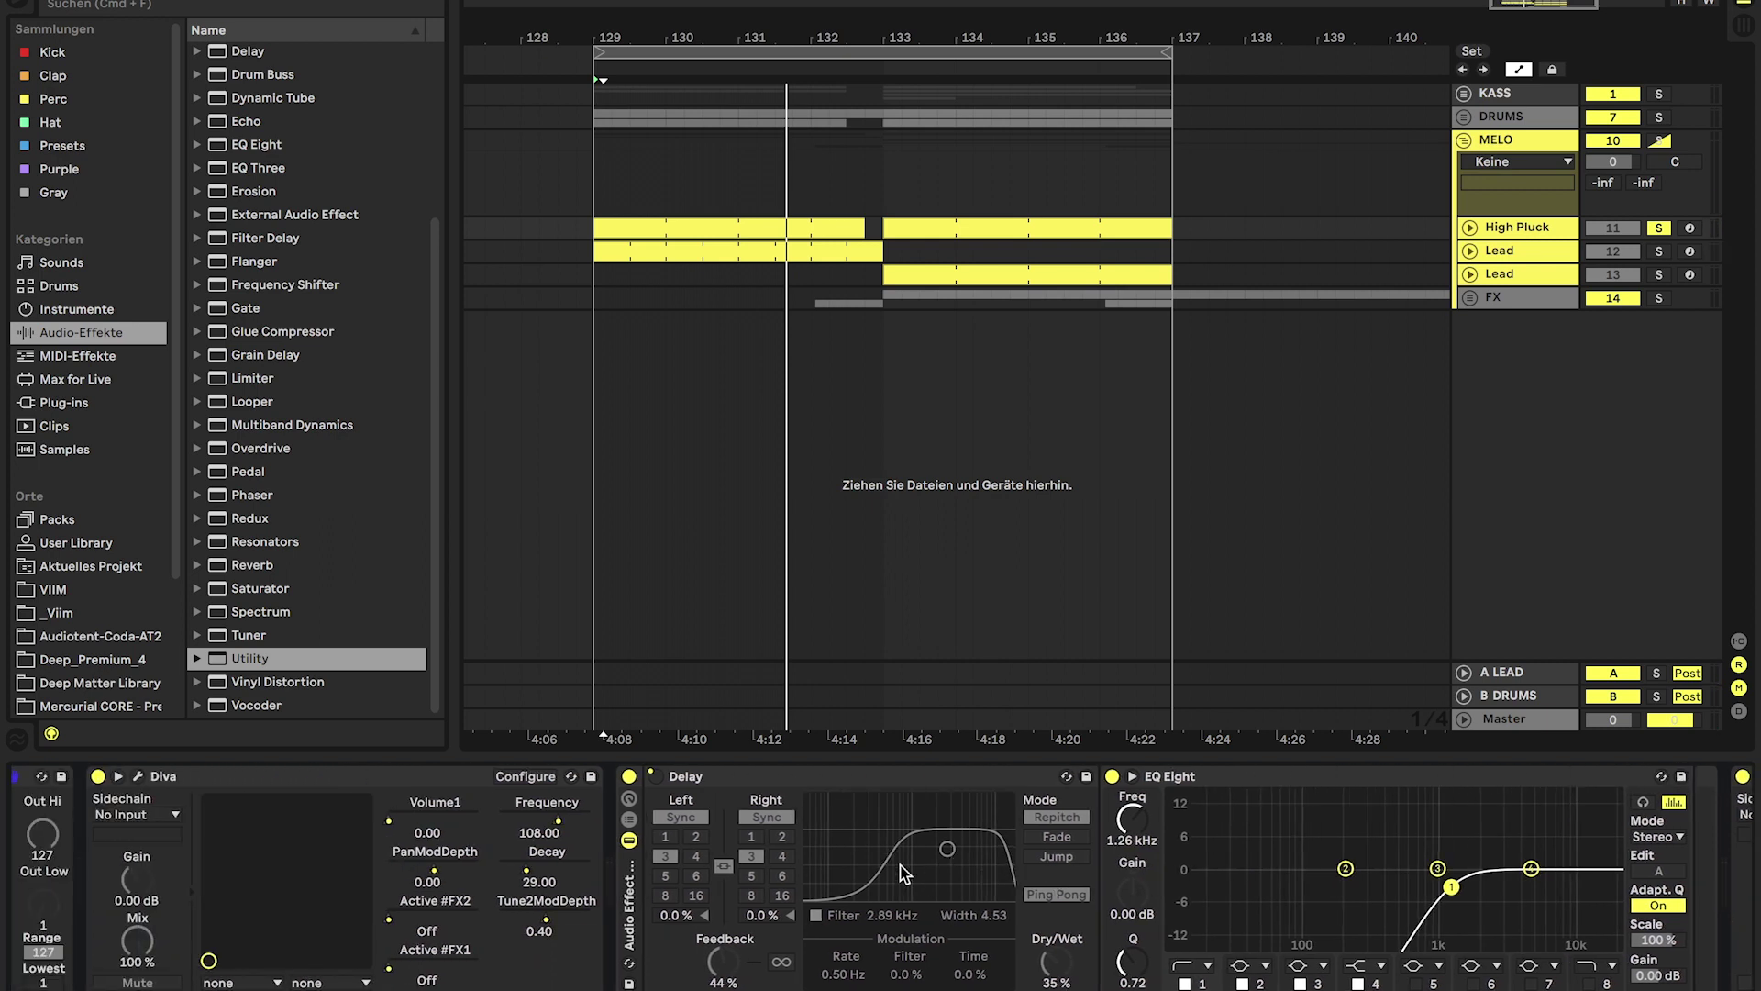
{"action": "right_click", "coordinate": [652, 781]}
{"action": "left_click", "coordinate": [812, 514]}
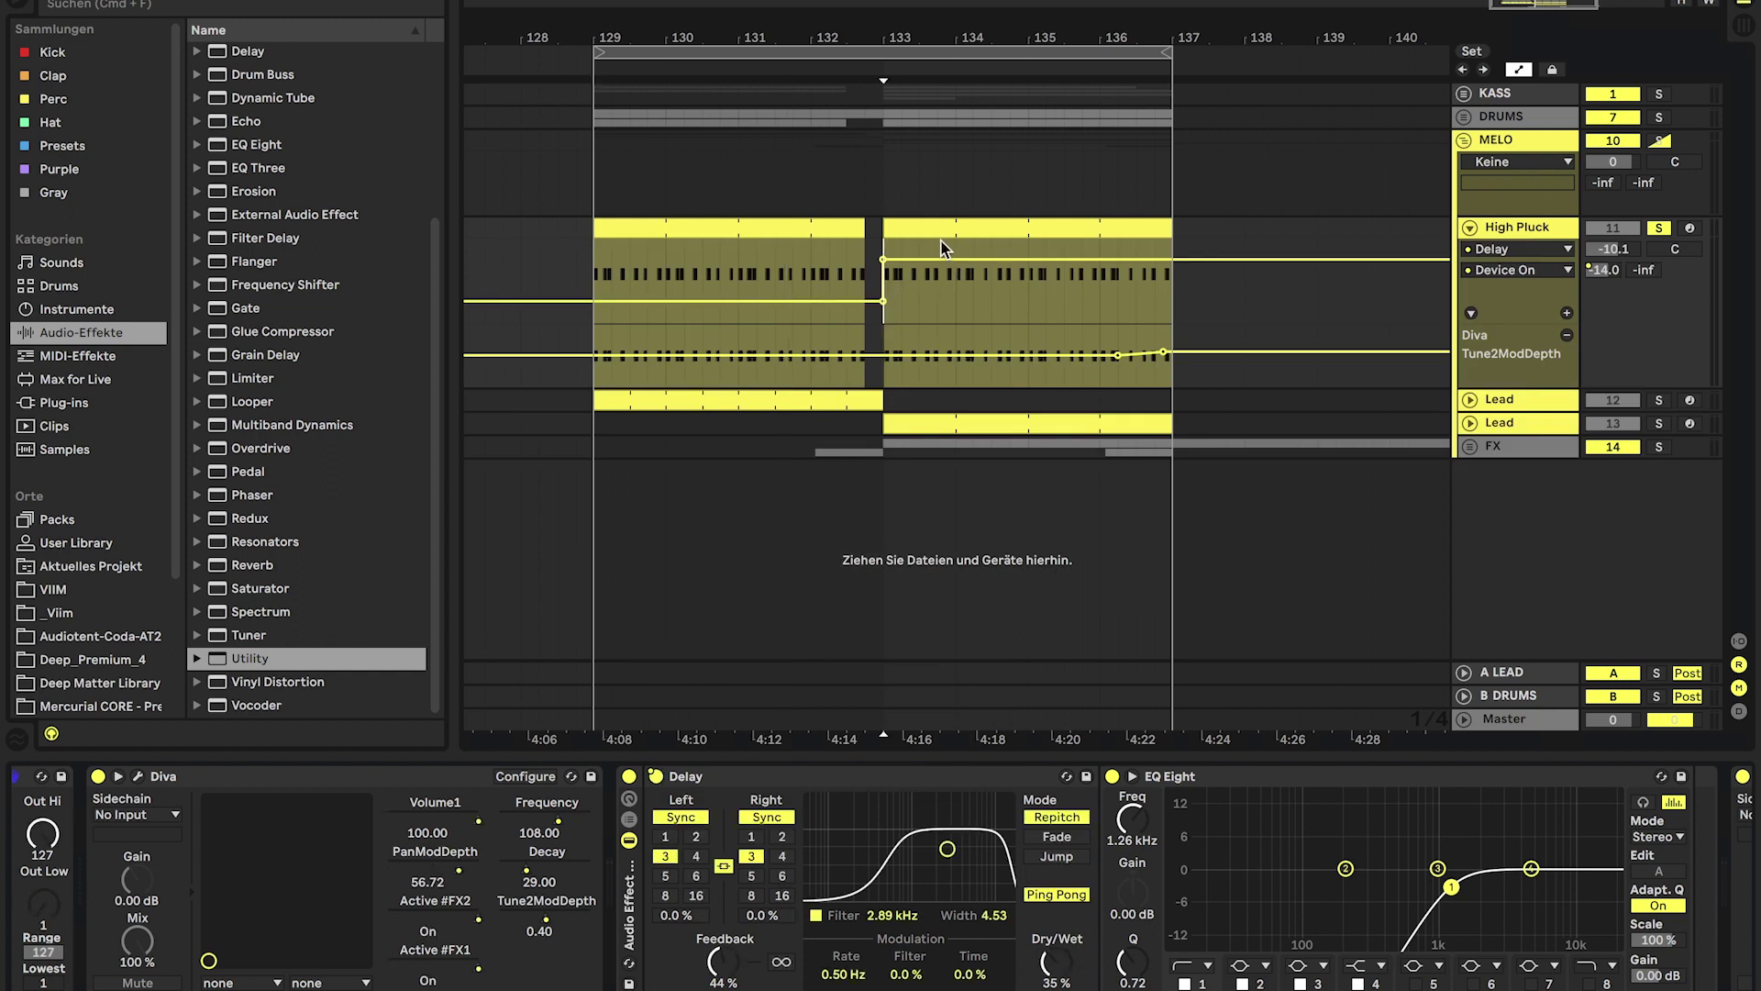
{"action": "double_click", "coordinate": [937, 227]}
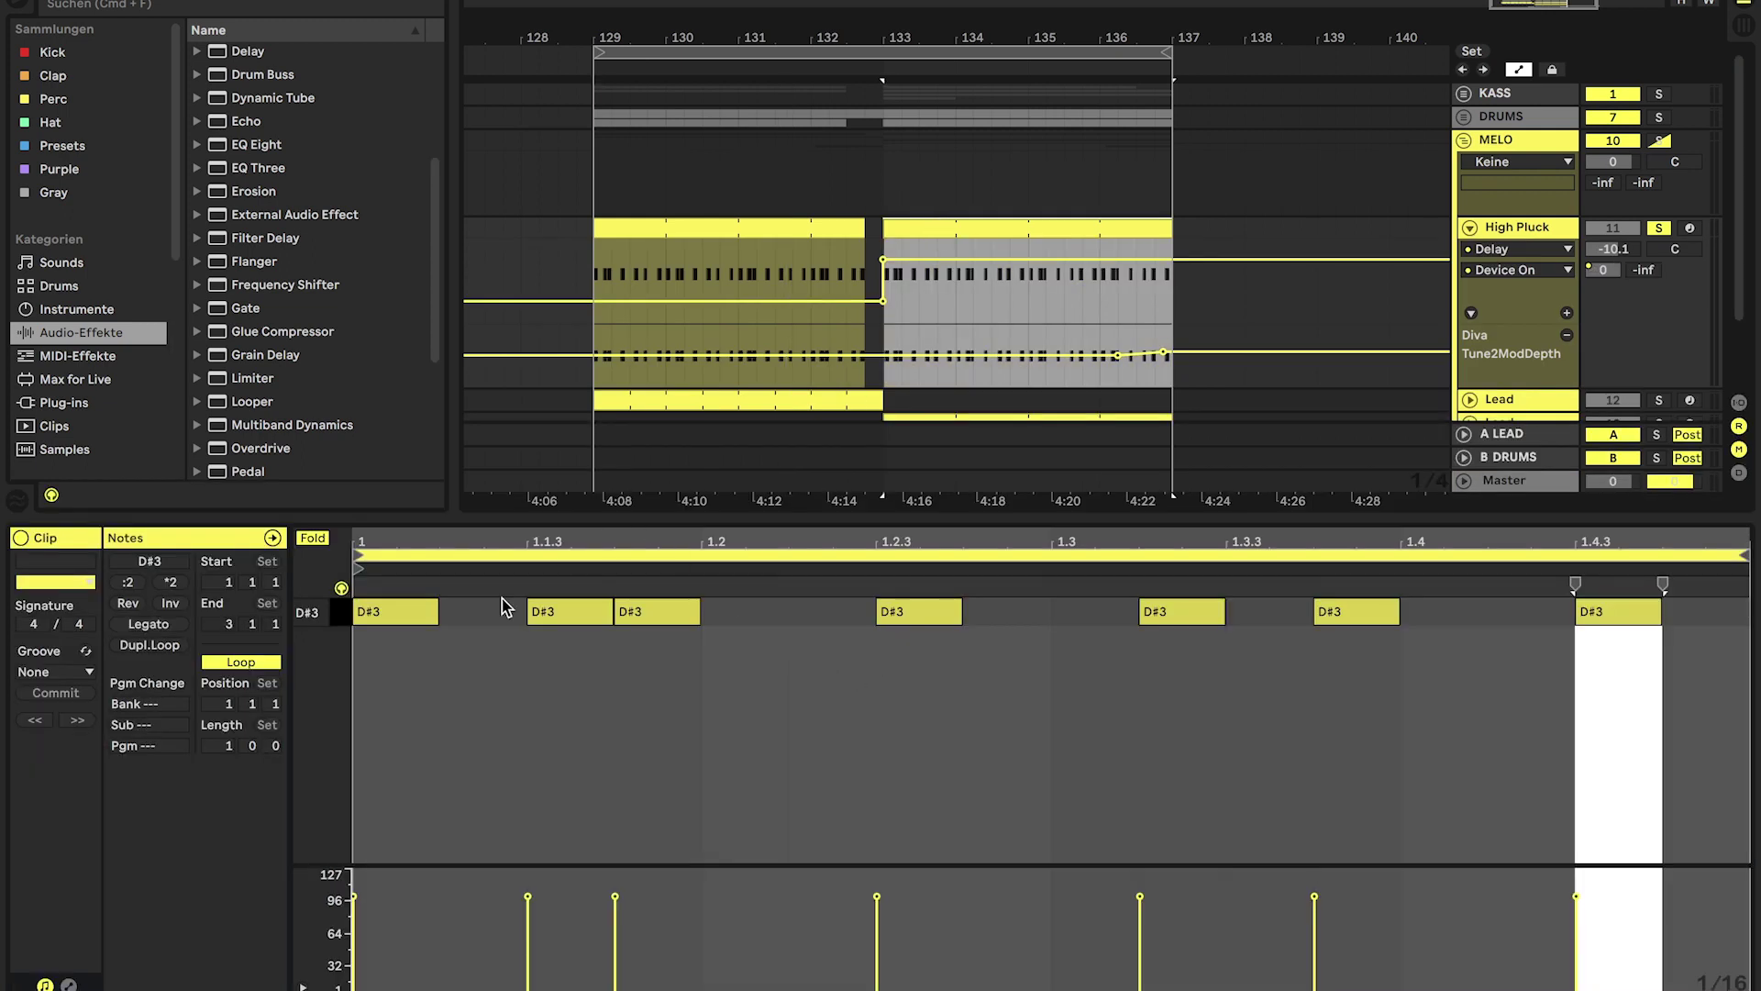
{"action": "left_click", "coordinate": [1526, 229]}
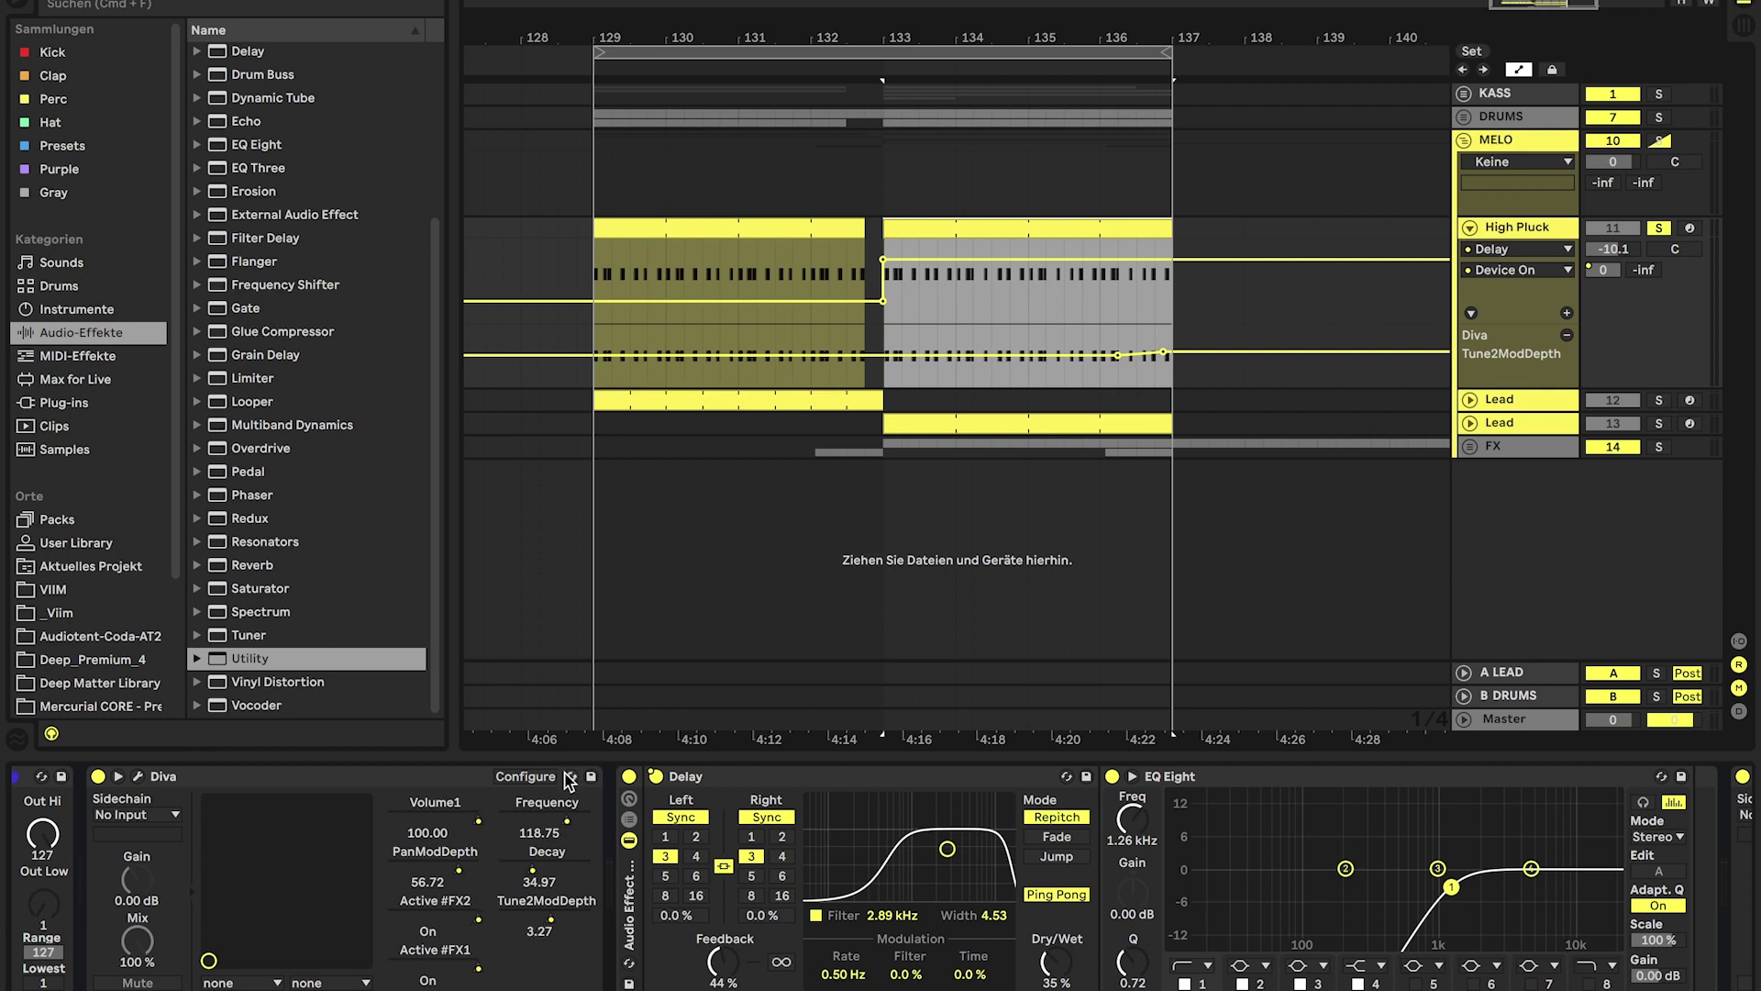
- Show the PanModDepth automation of High Pluck's Diva and locate Auto Pan among the audio effects for comparison
{"action": "left_click", "coordinate": [461, 877]}
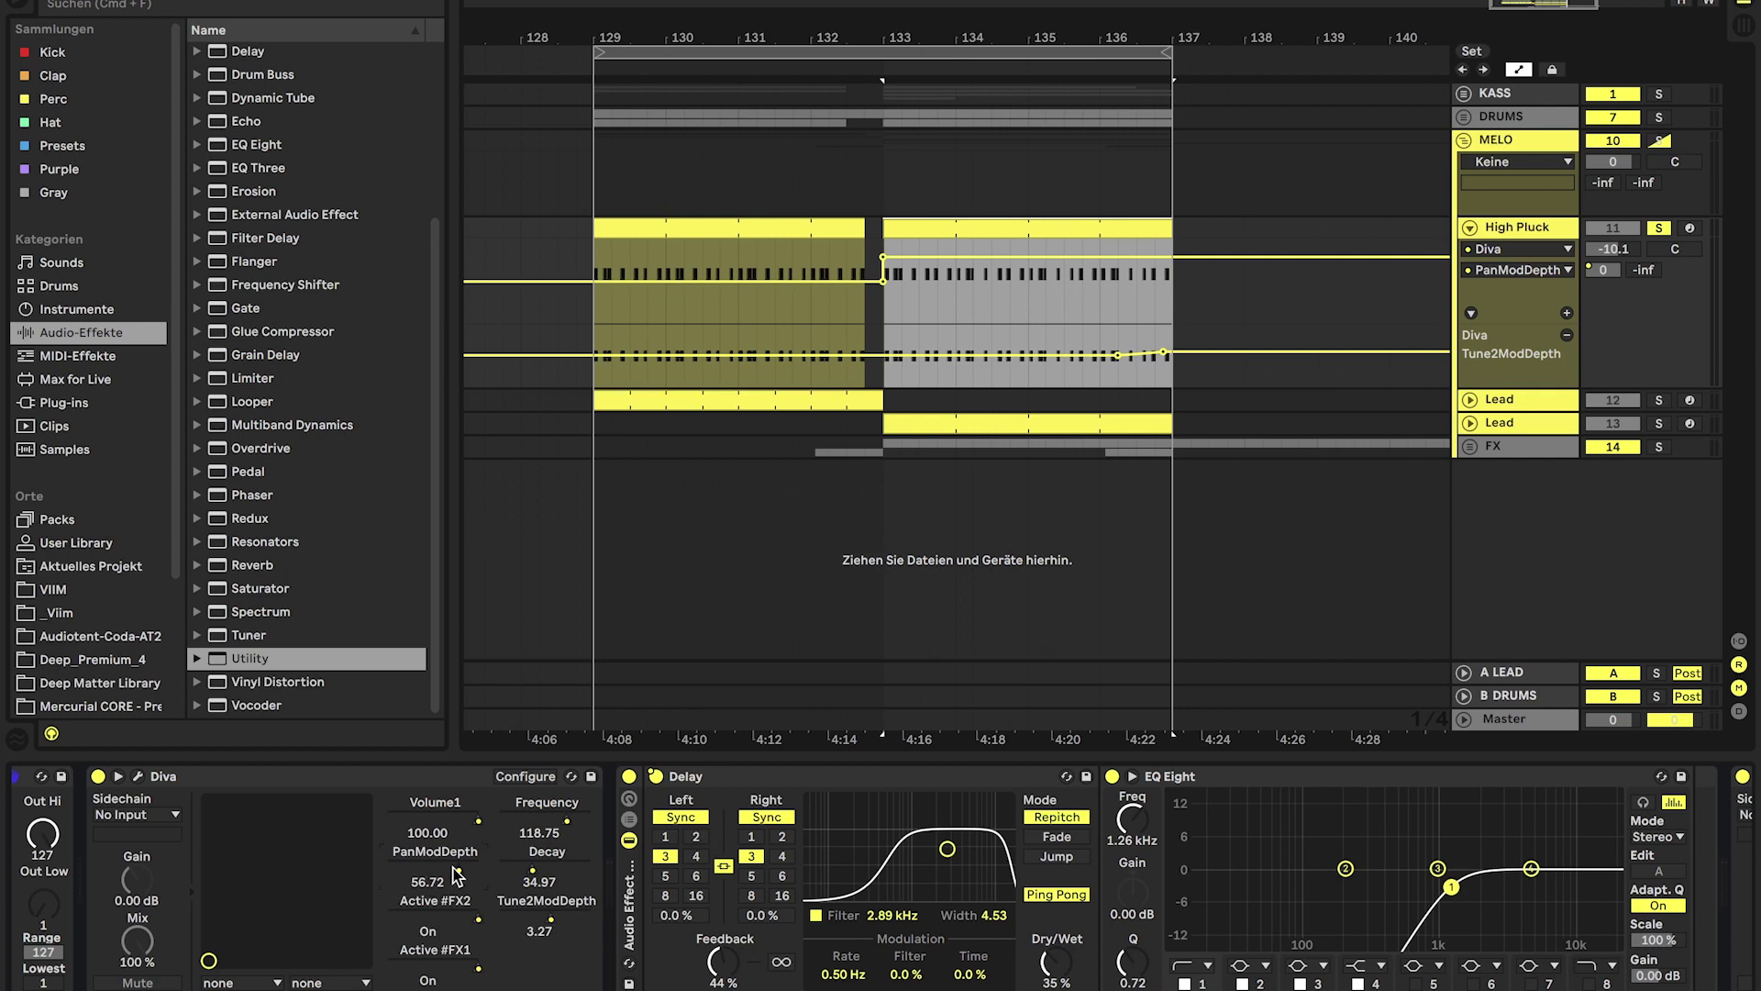
{"action": "scroll", "coordinate": [332, 122], "scroll_direction": "up", "scroll_amount": 5}
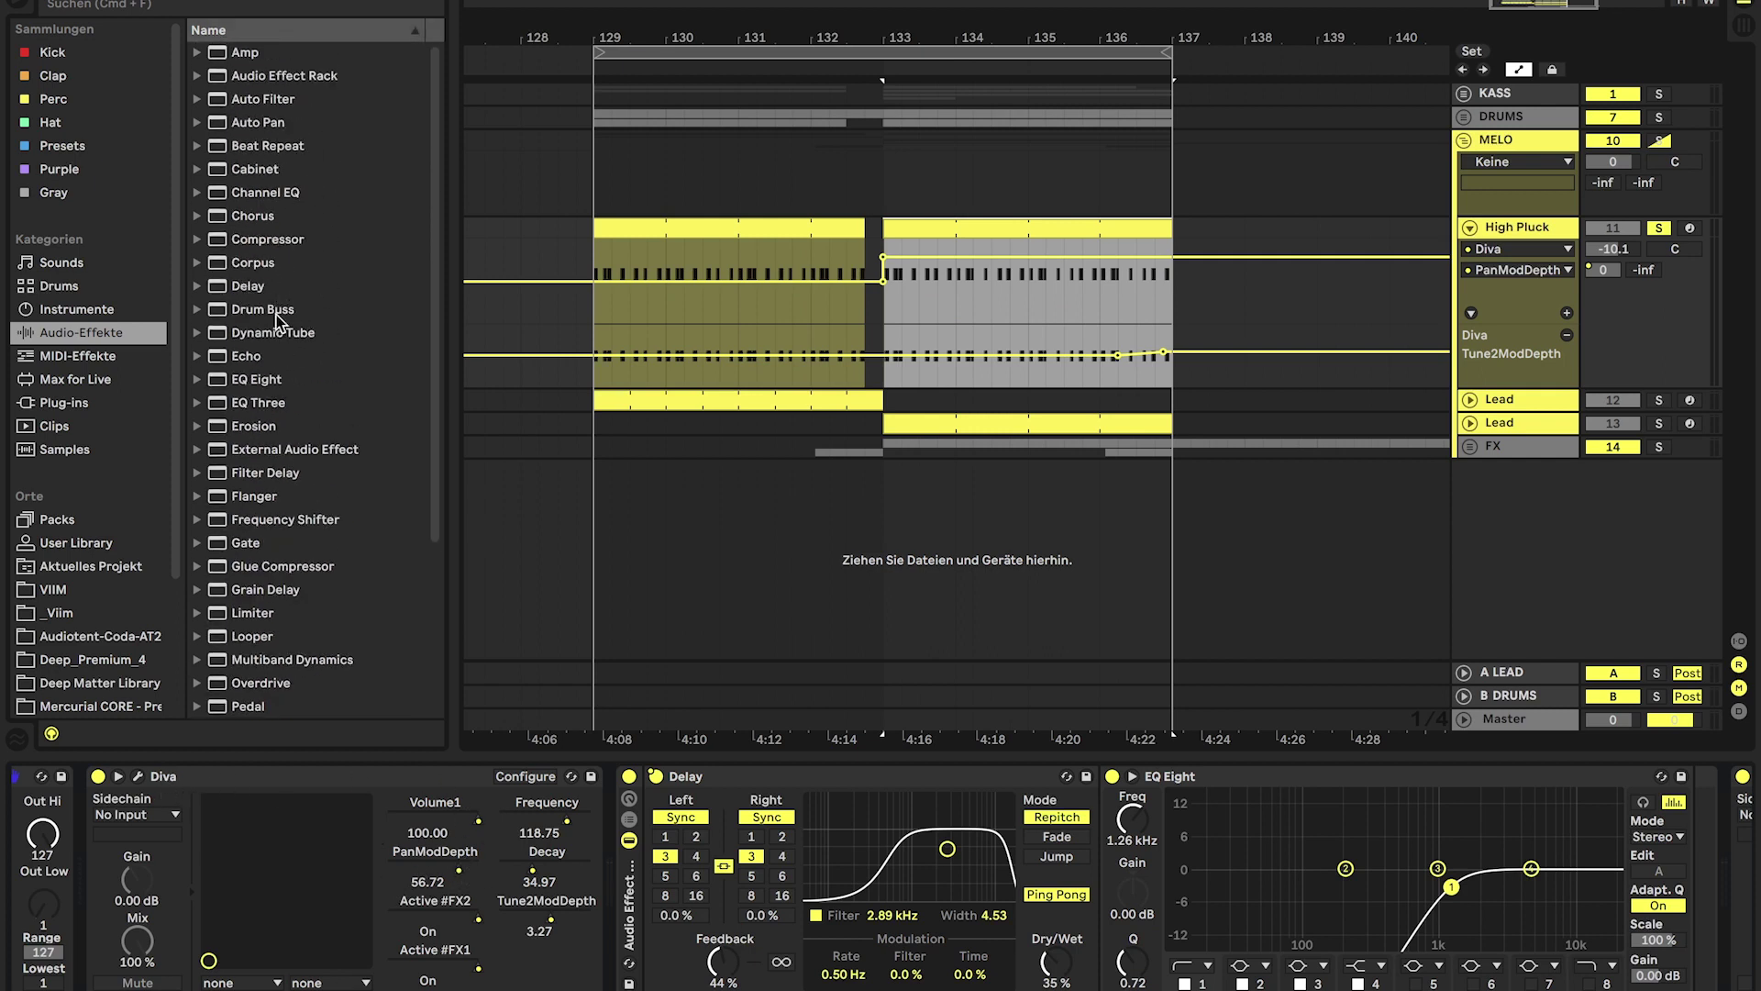
{"action": "left_click", "coordinate": [258, 124]}
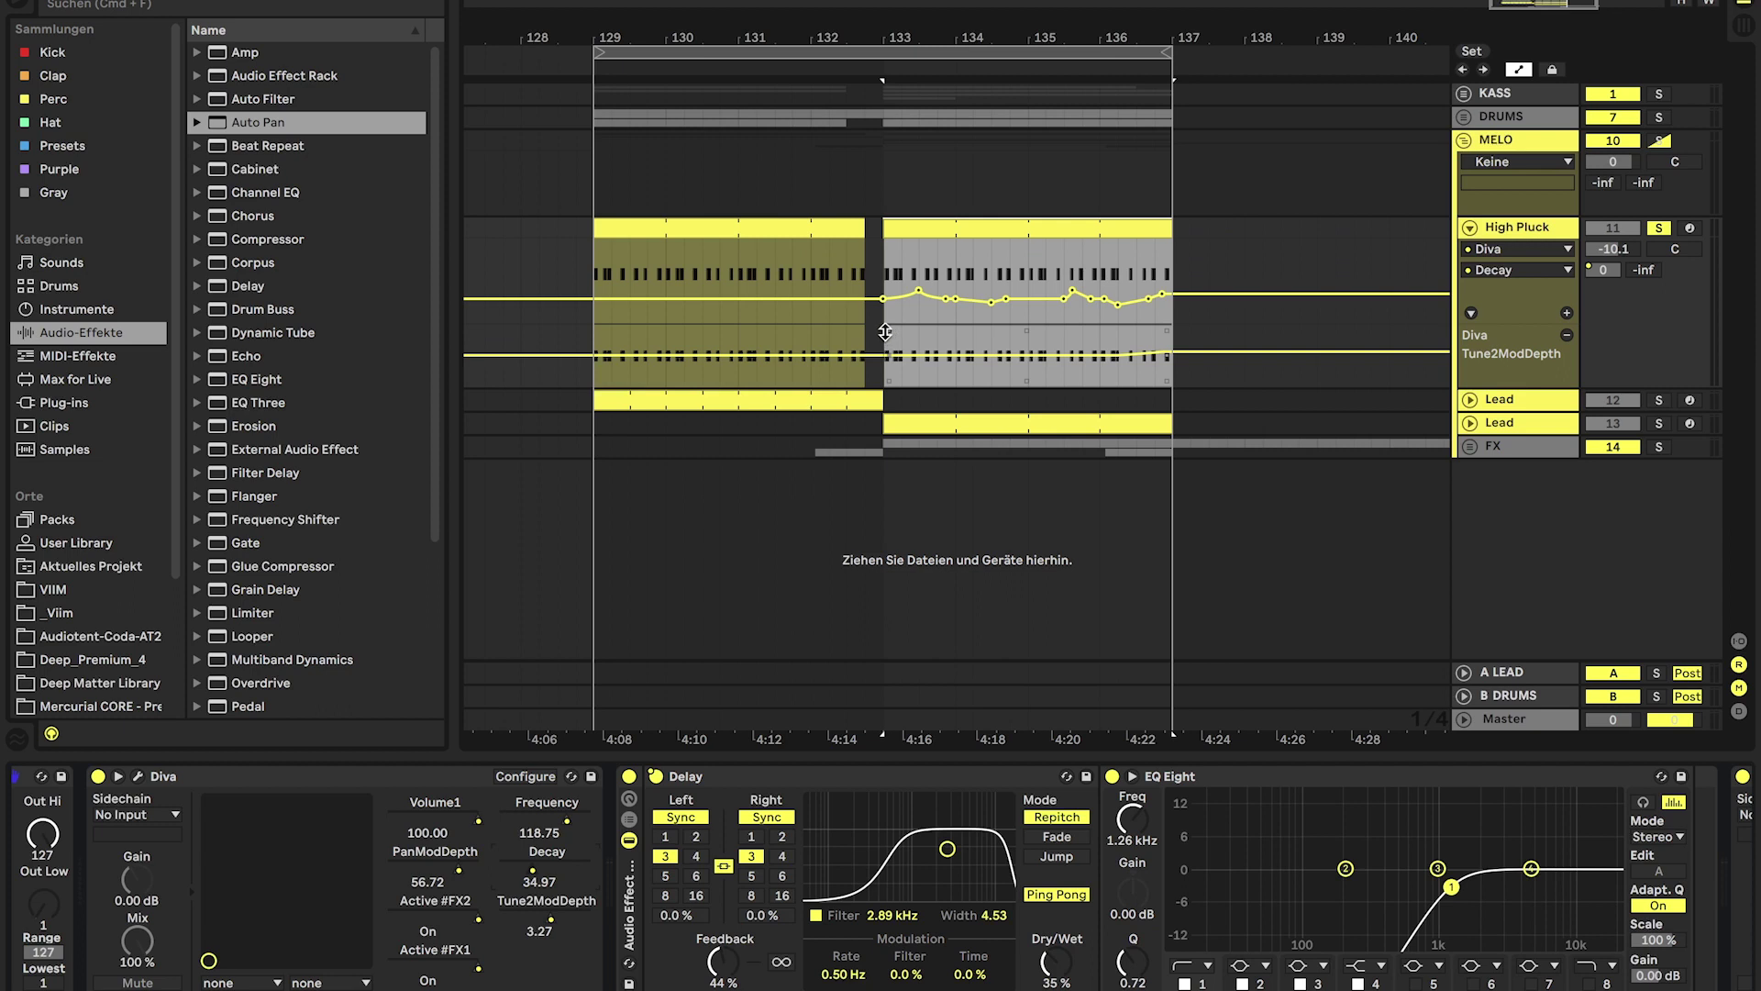
- Show Diva's Tune2ModDepth, Frequency and Active #FX2 automation on the High Pluck track one after another
{"action": "left_click", "coordinate": [887, 271]}
{"action": "left_click", "coordinate": [548, 933]}
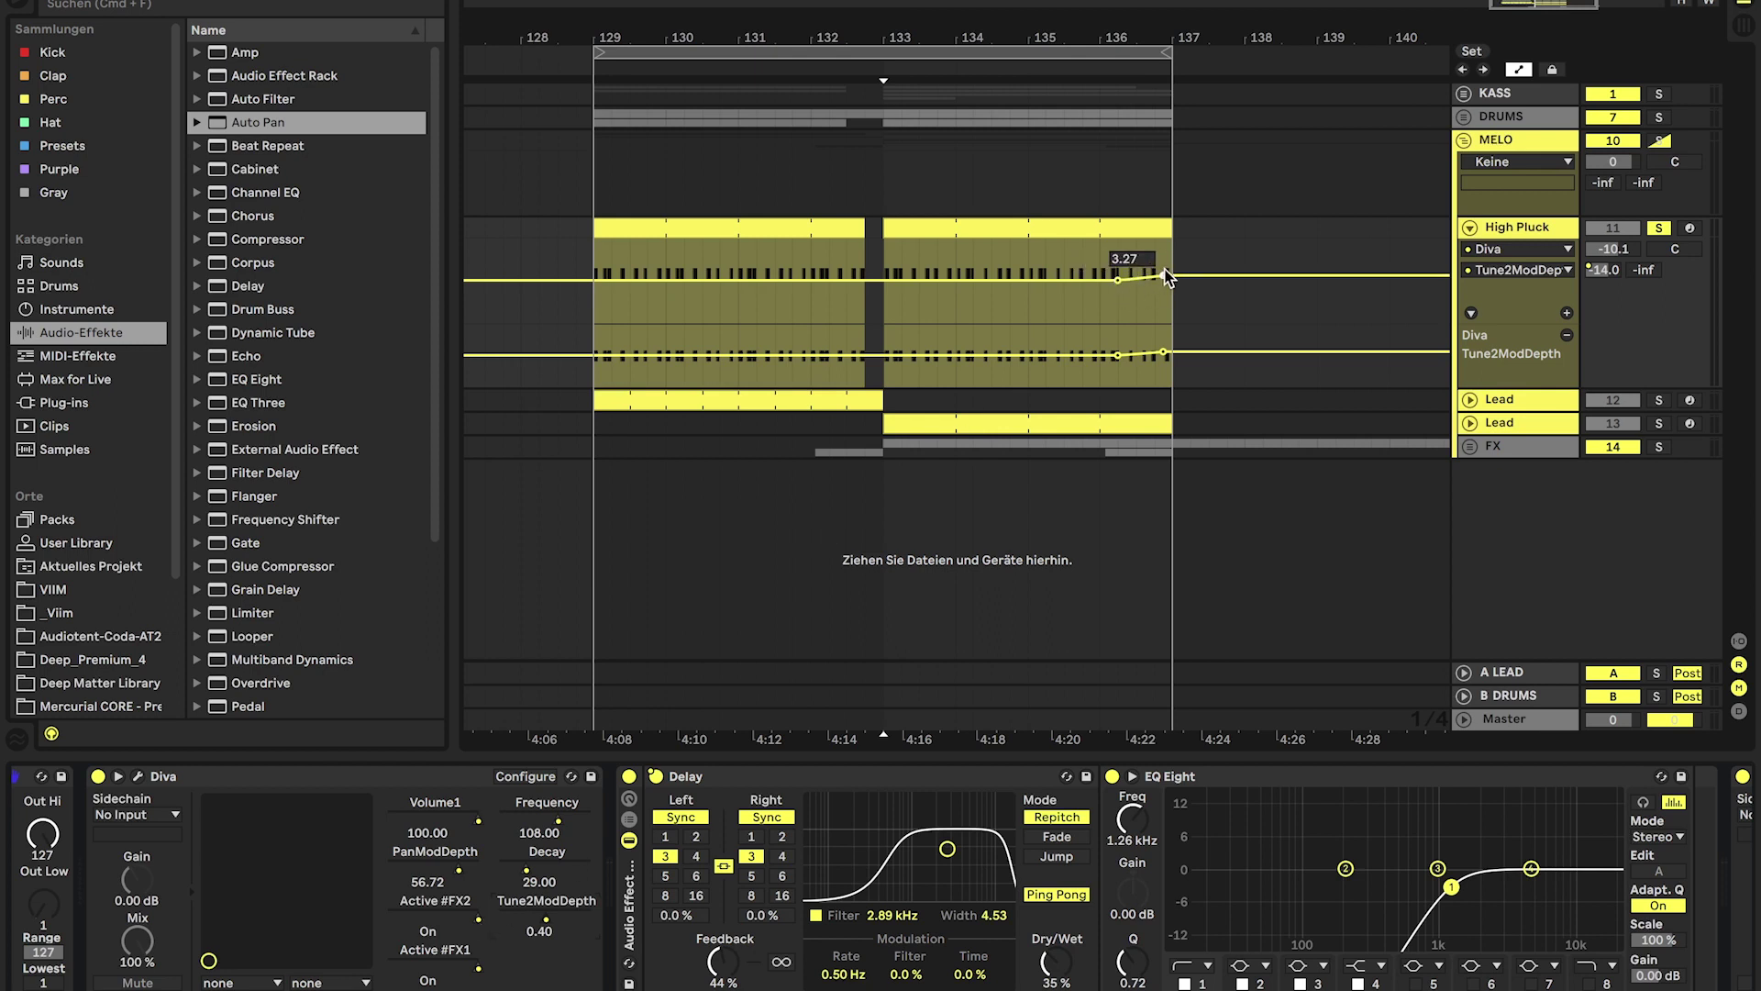
{"action": "left_click", "coordinate": [560, 826]}
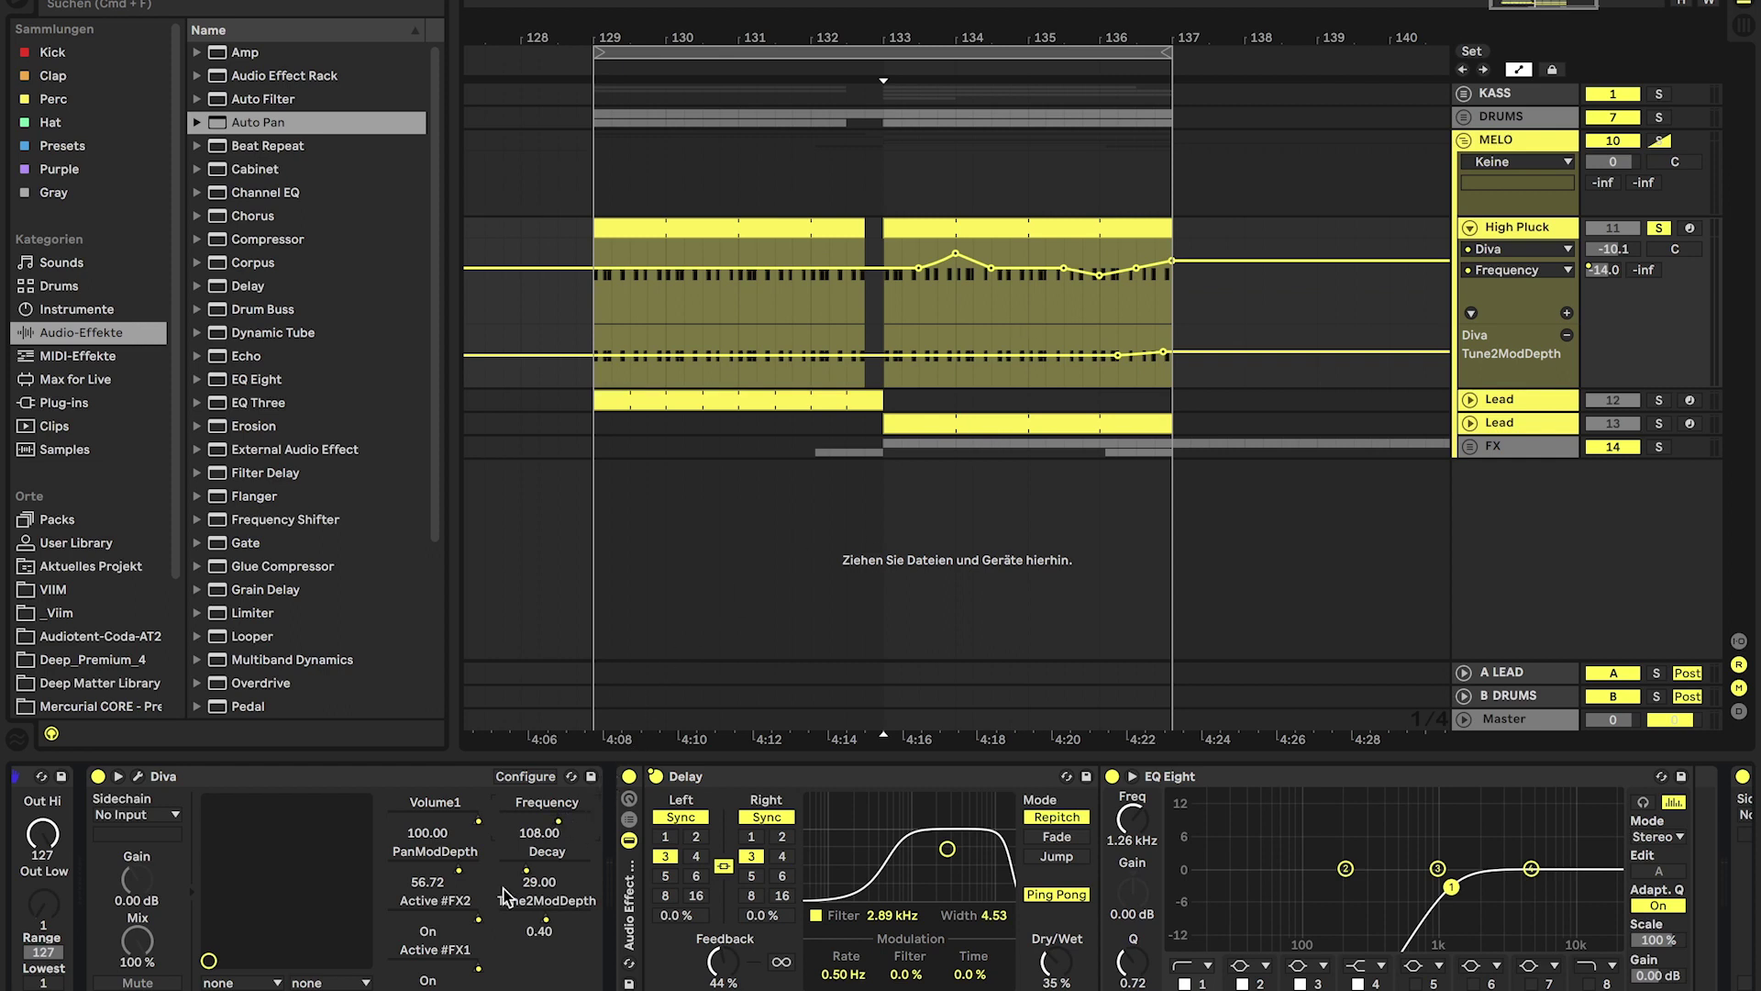
{"action": "left_click", "coordinate": [480, 918]}
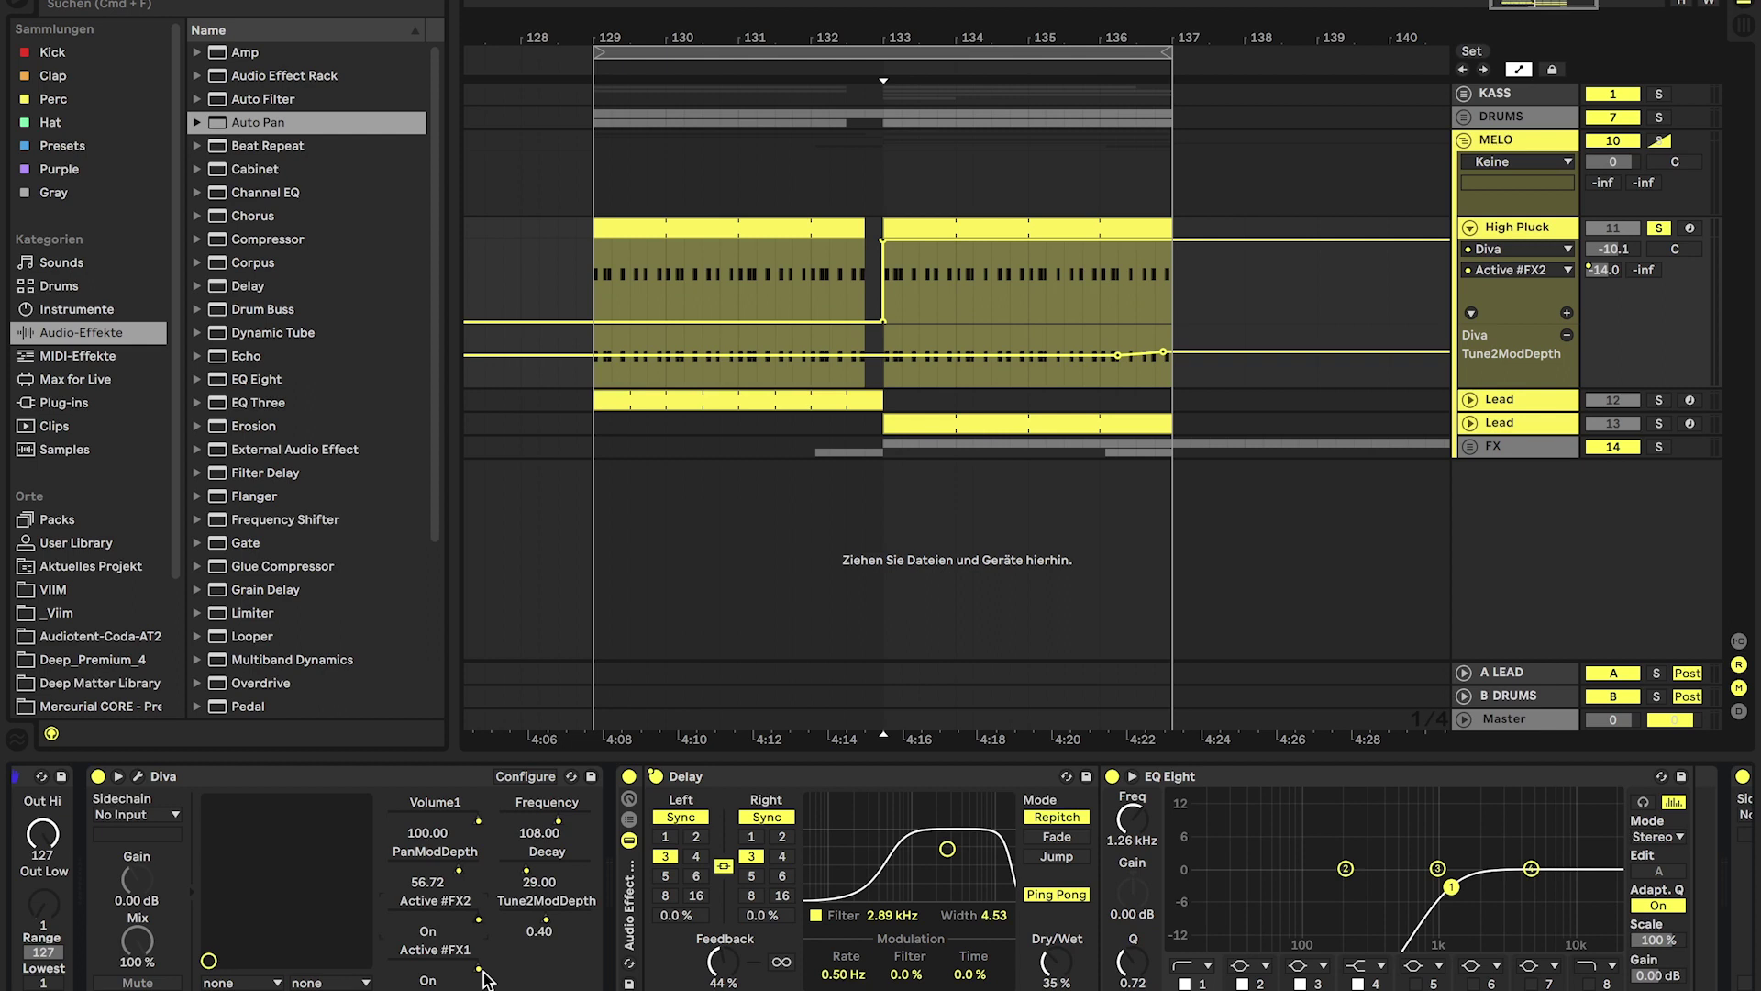
- Inspect High Pluck's Diva patch and effects in its plug-in window, and play the track from bar 131
{"action": "left_click", "coordinate": [138, 777]}
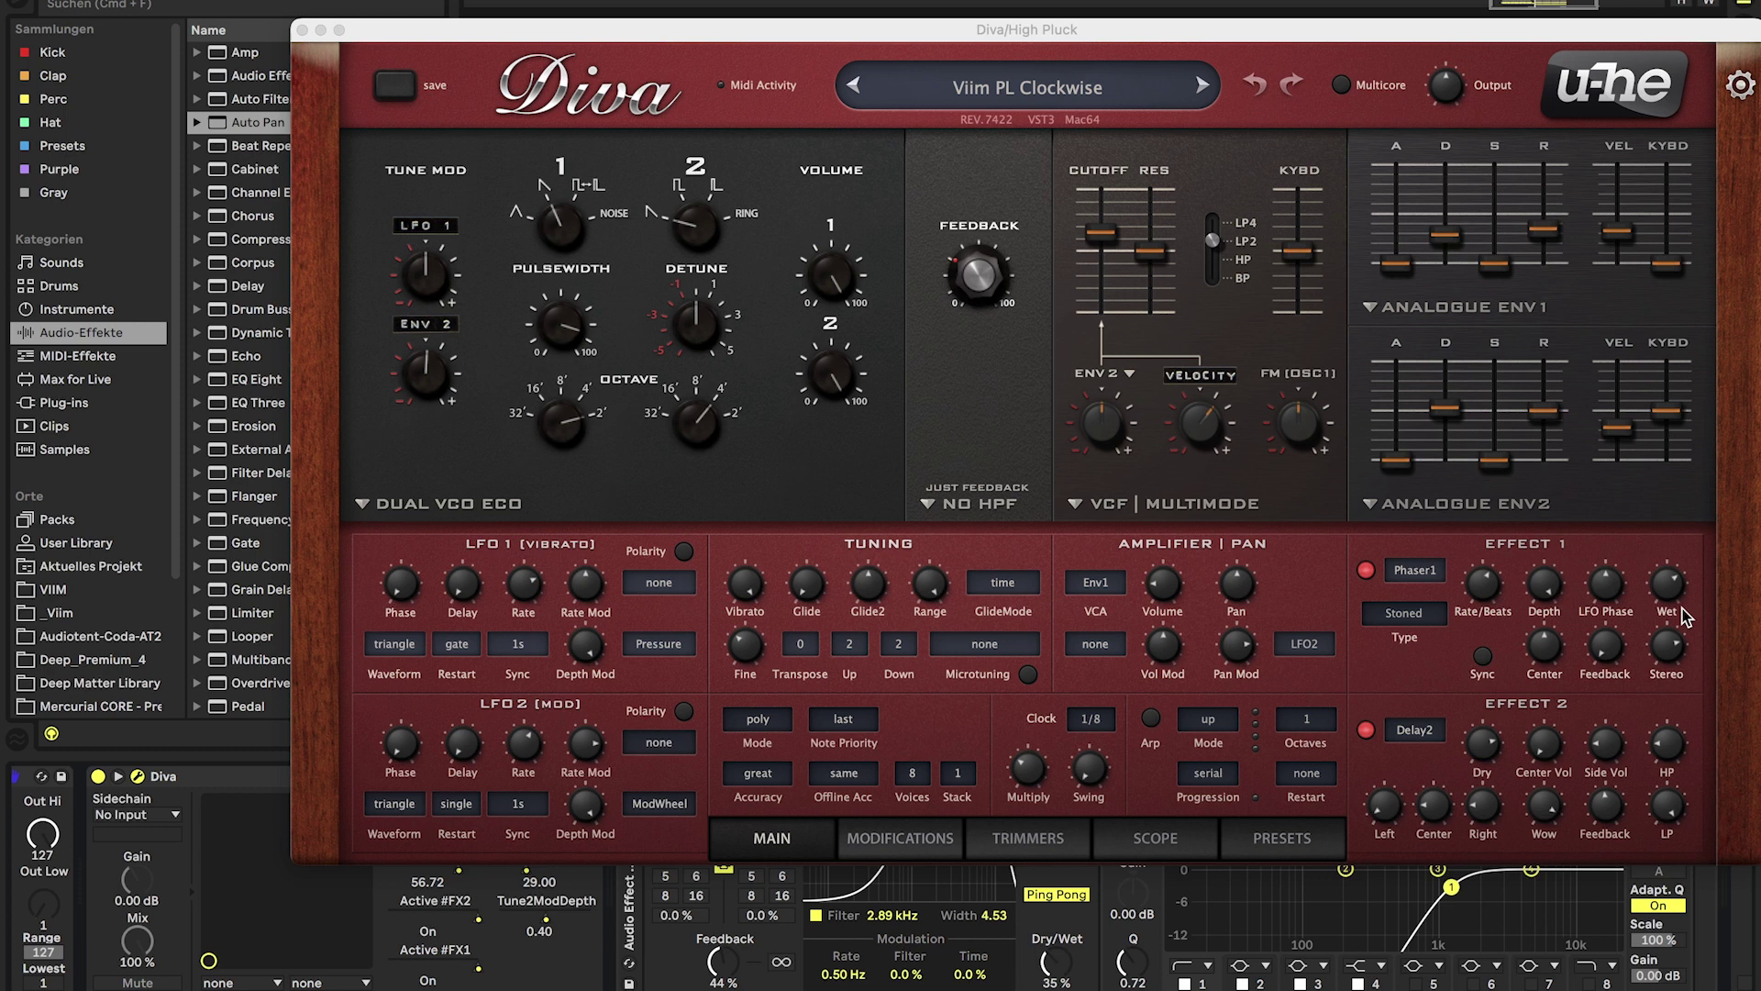
{"action": "left_click", "coordinate": [301, 32]}
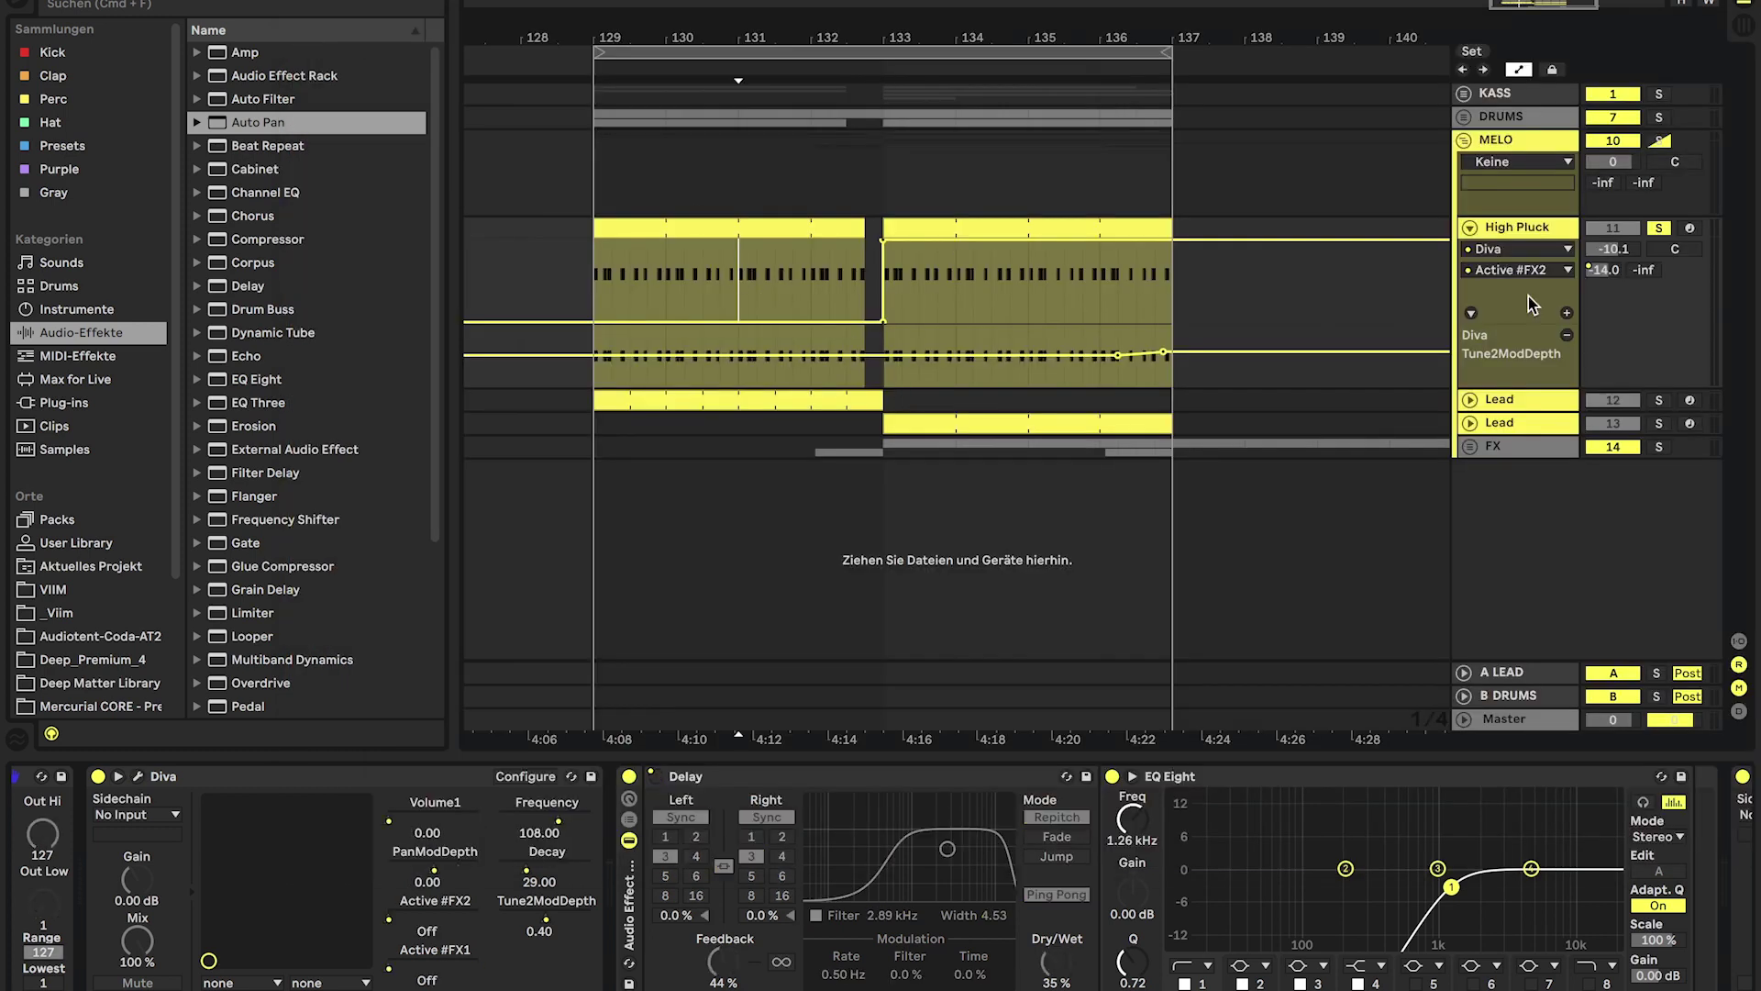
{"action": "key", "text": "space"}
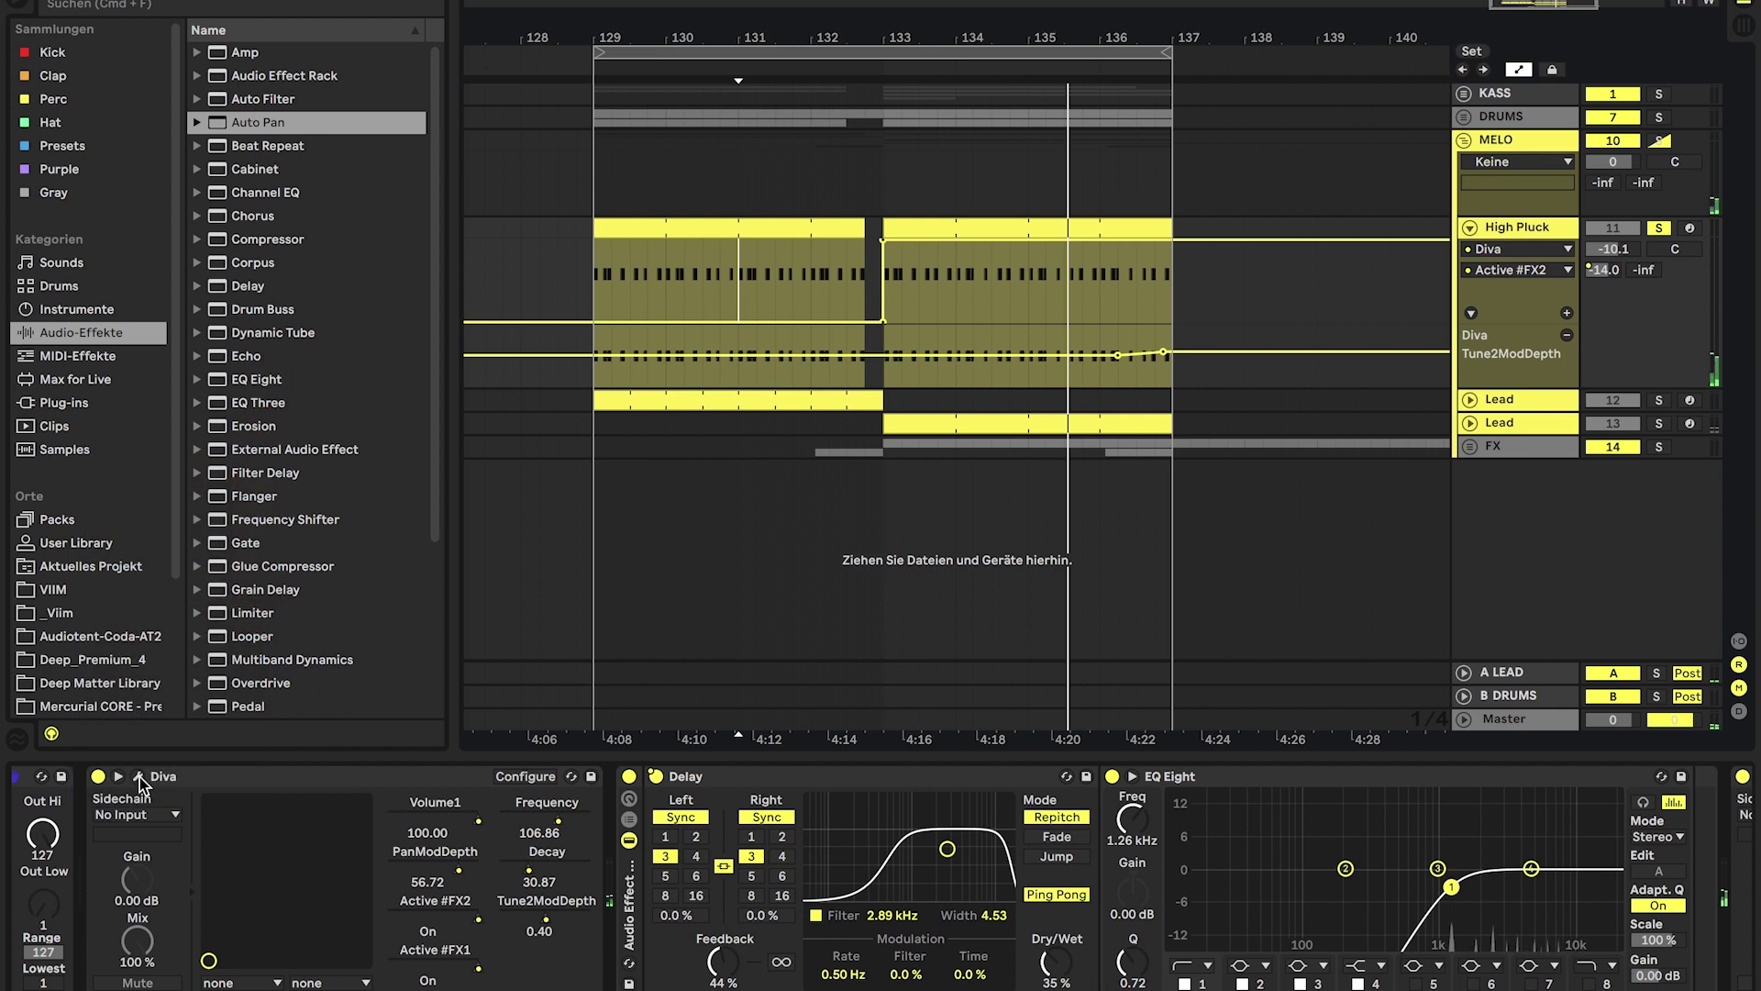
{"action": "left_click", "coordinate": [138, 776]}
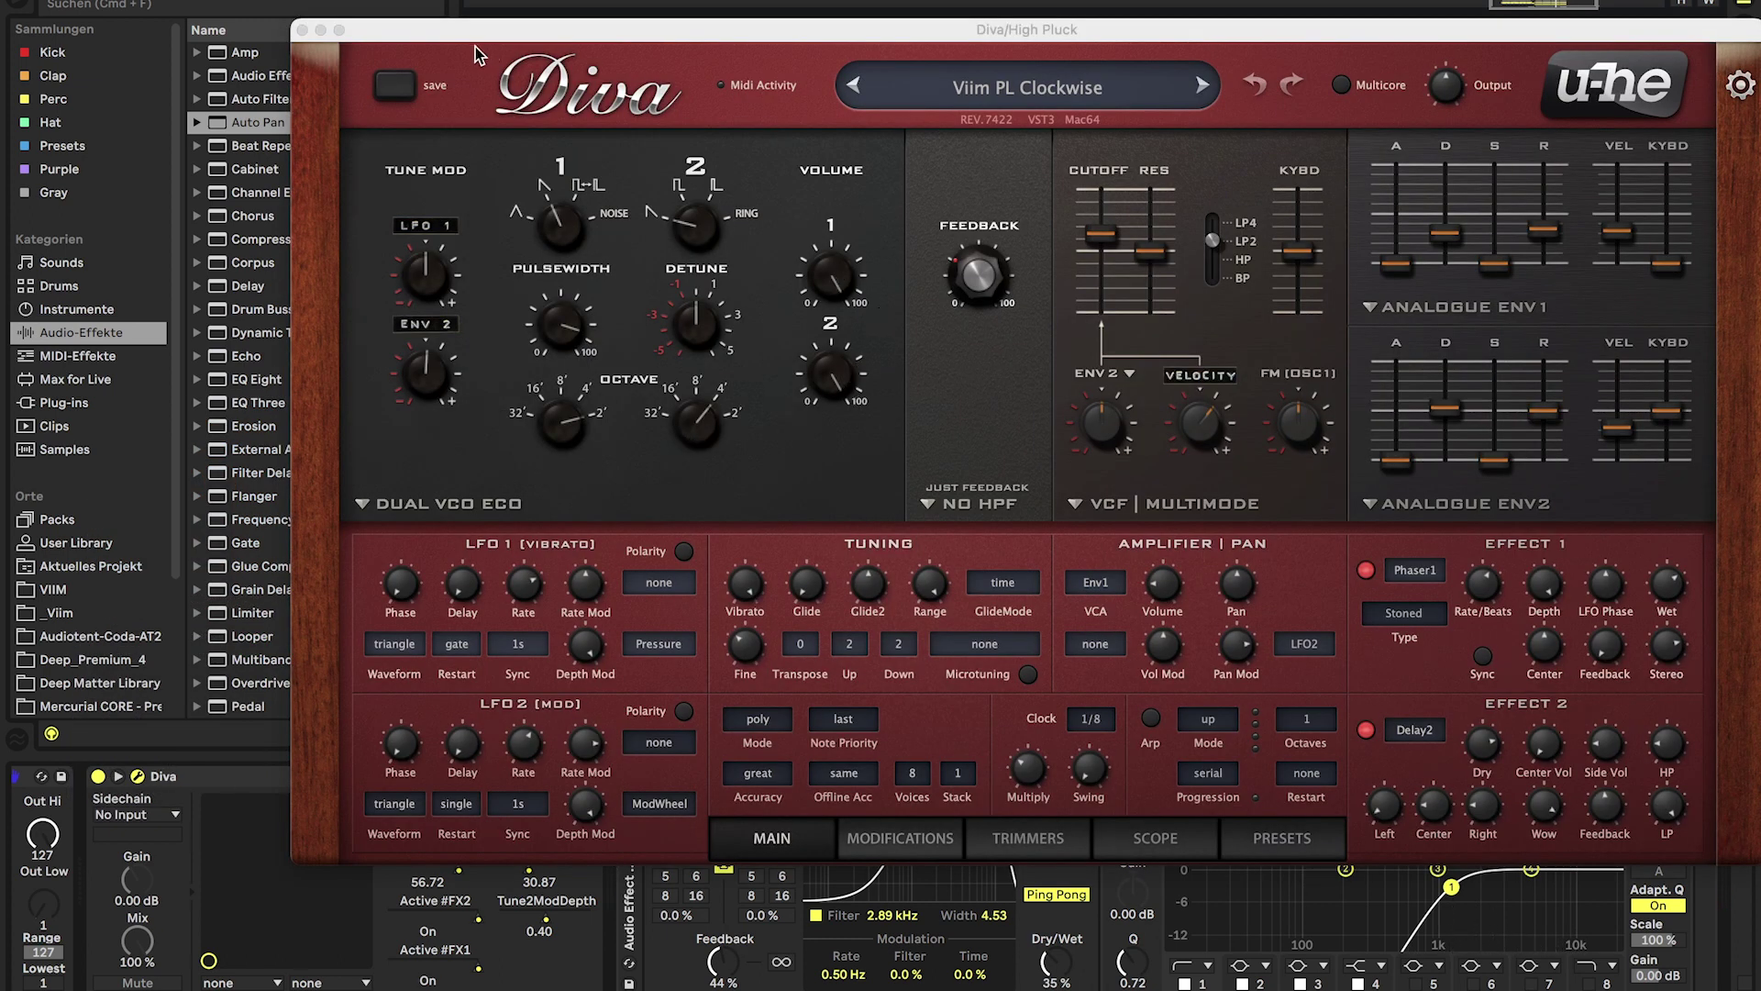
{"action": "left_click", "coordinate": [301, 31]}
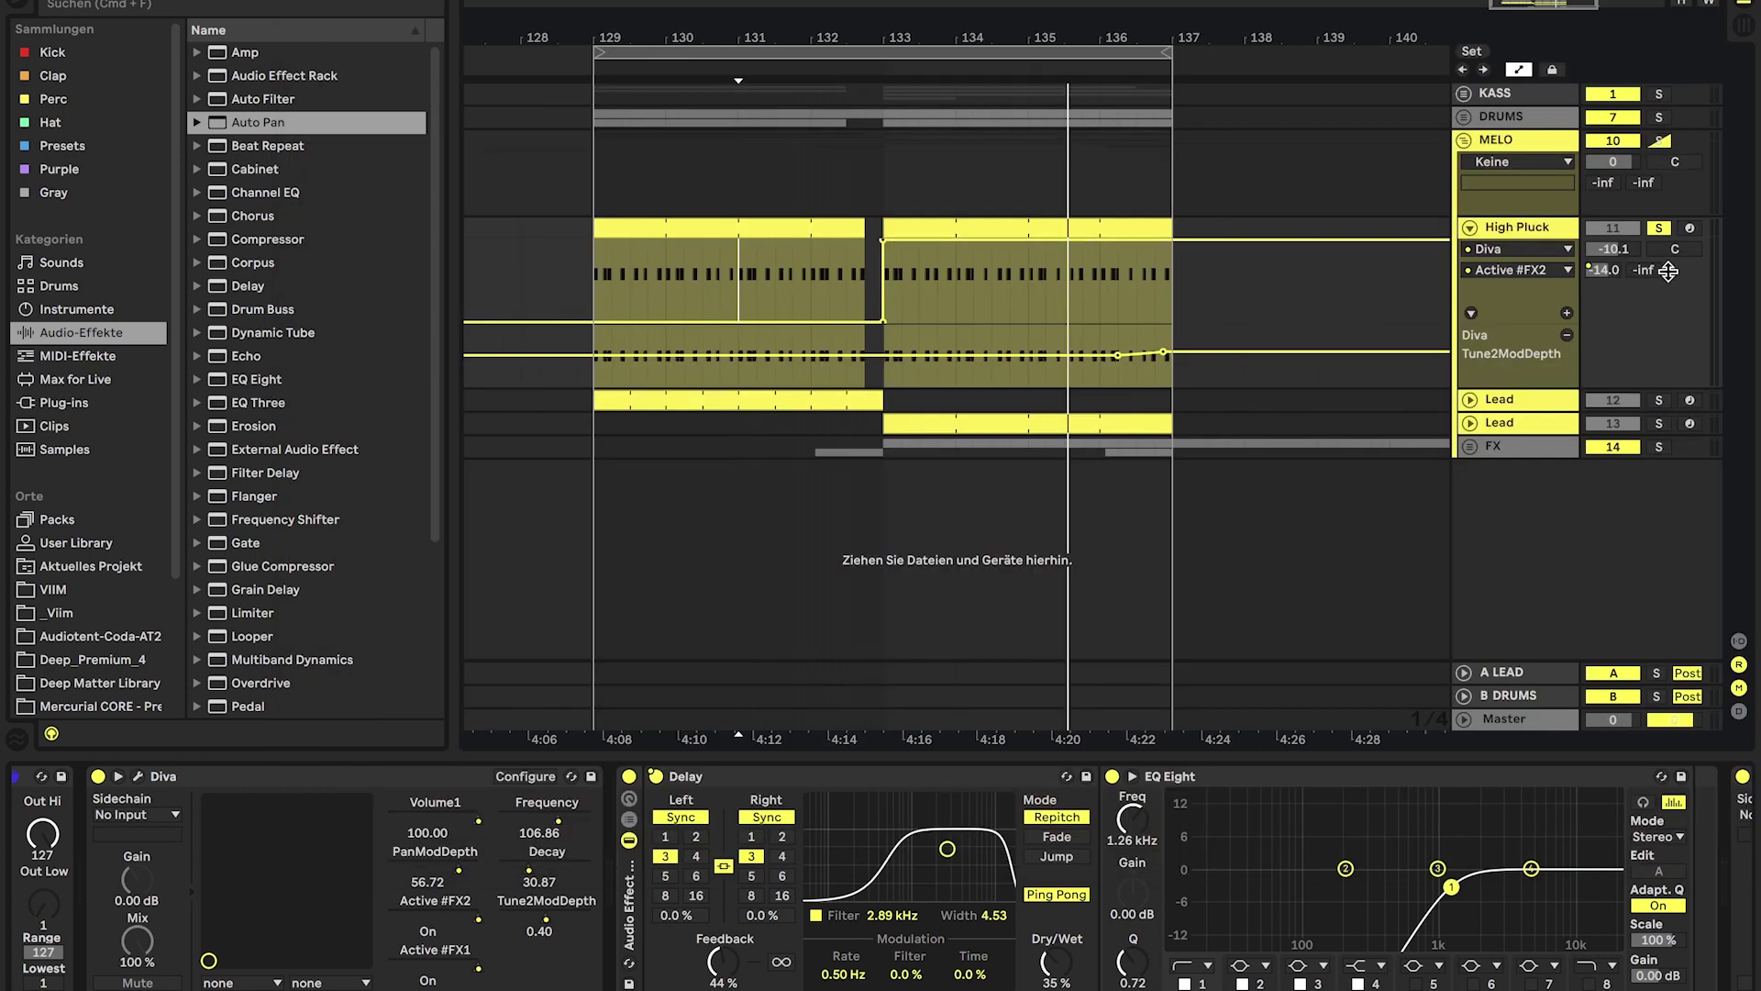
- Solo and play the upper Lead track from bar 129 while examining its clip notes and device chain
{"action": "left_click", "coordinate": [1530, 400]}
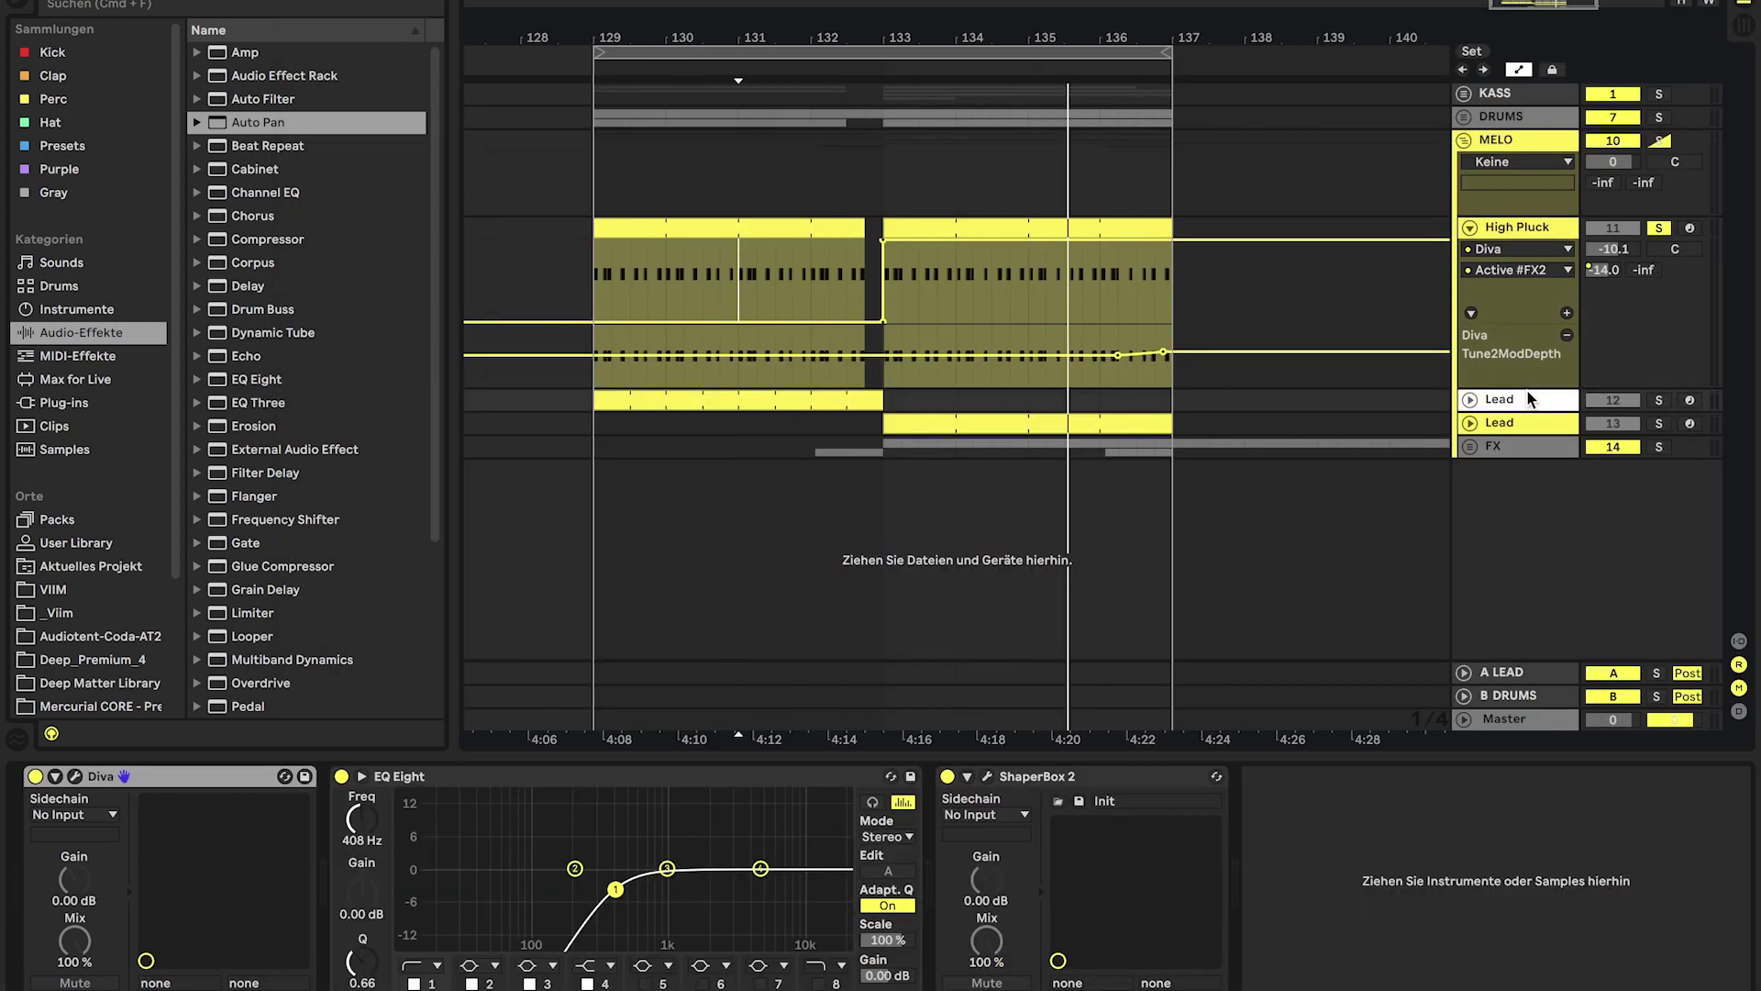
{"action": "key", "text": "shift+Tab"}
{"action": "left_click", "coordinate": [1658, 401]}
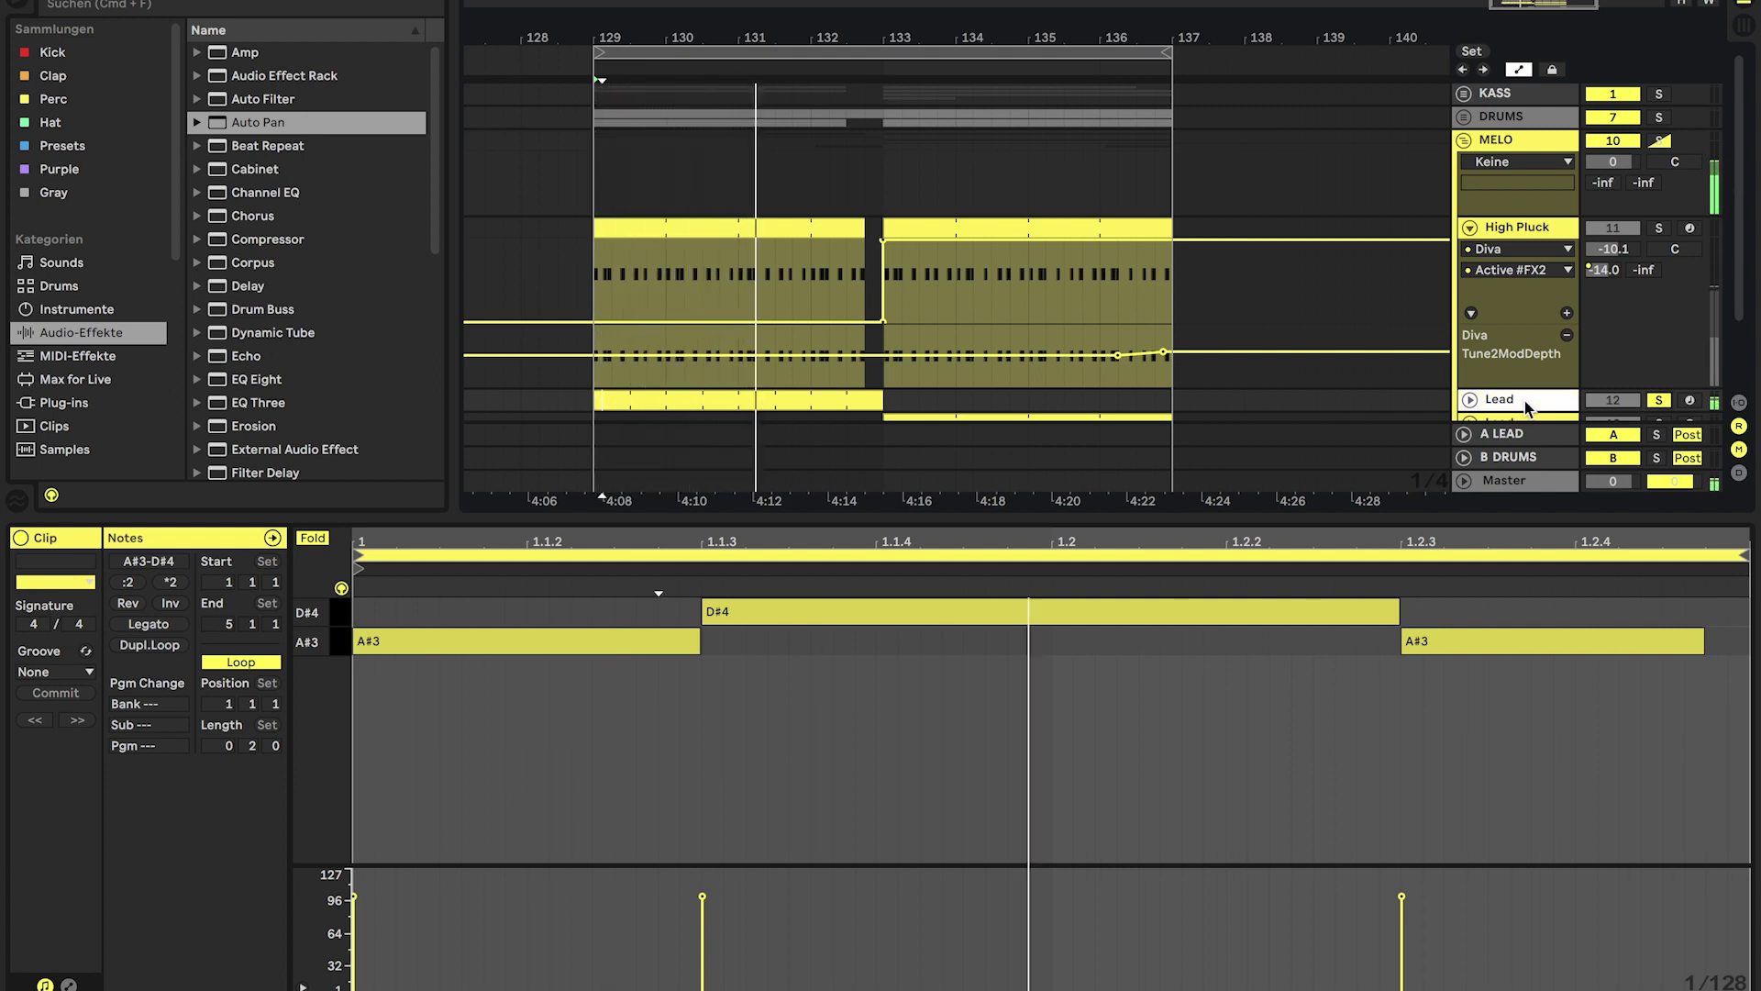
{"action": "key", "text": "shift+Tab"}
{"action": "key", "text": "space"}
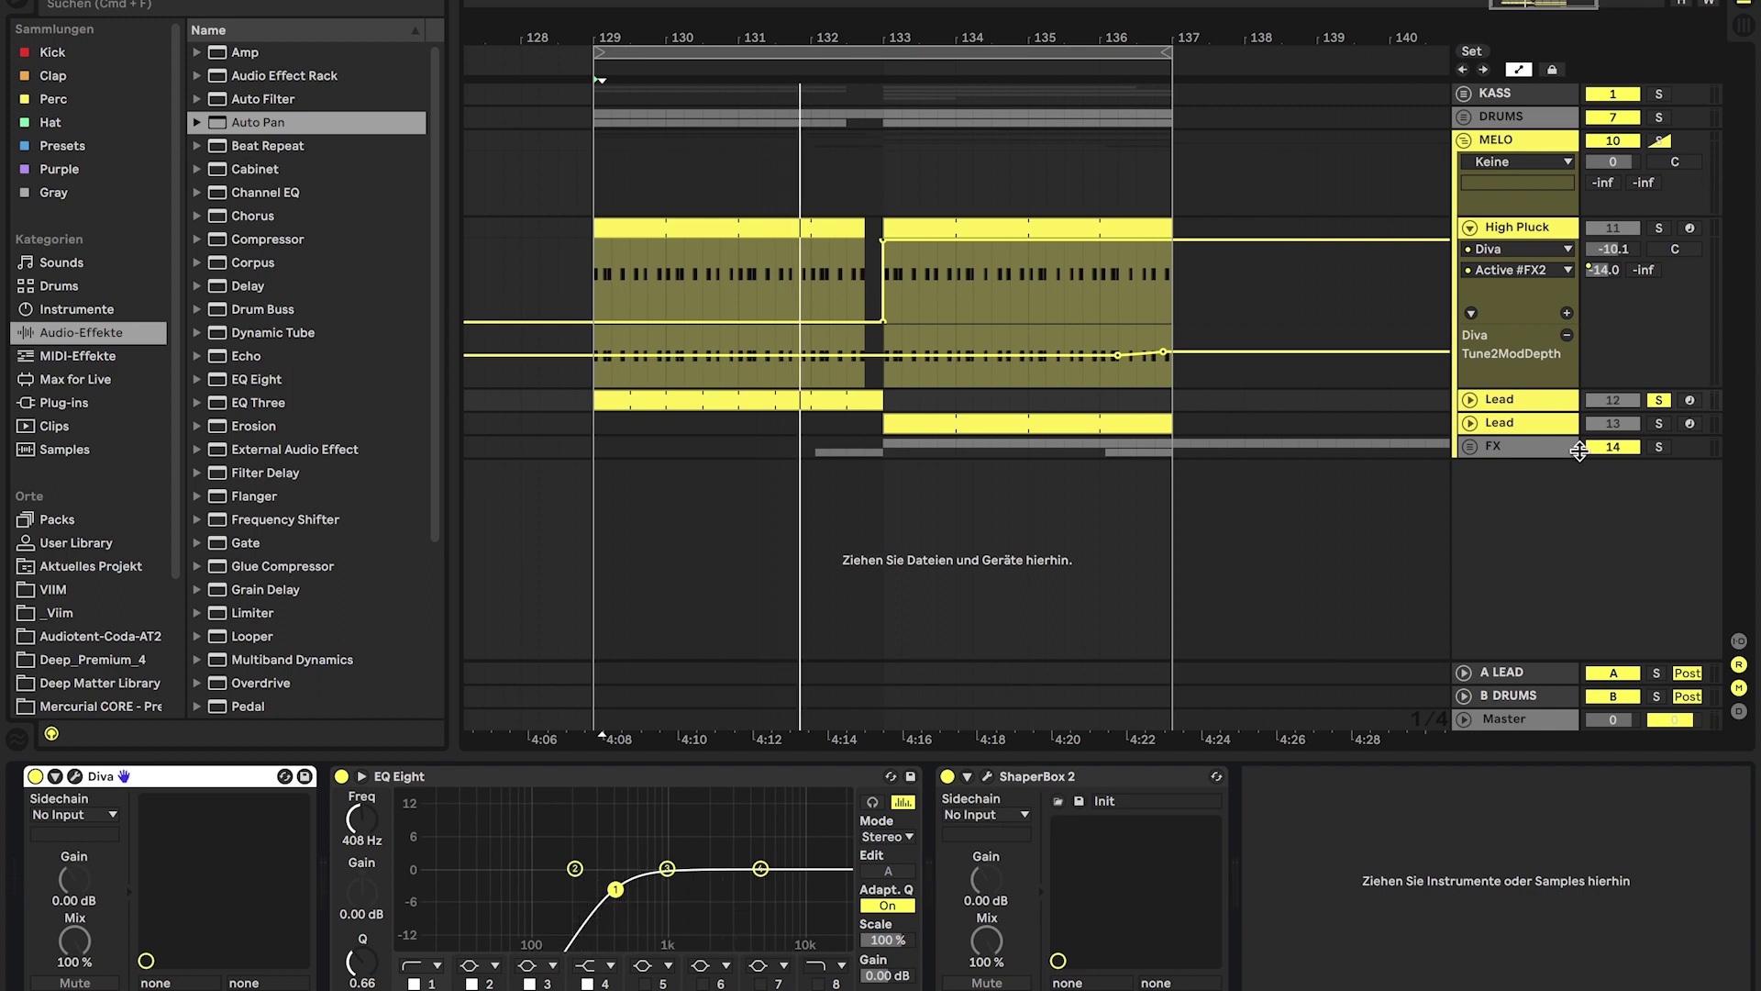
- Unfold and solo the lower Lead track, view its devices, and play it from bar 133
{"action": "left_click", "coordinate": [1469, 422]}
{"action": "left_click", "coordinate": [1564, 424]}
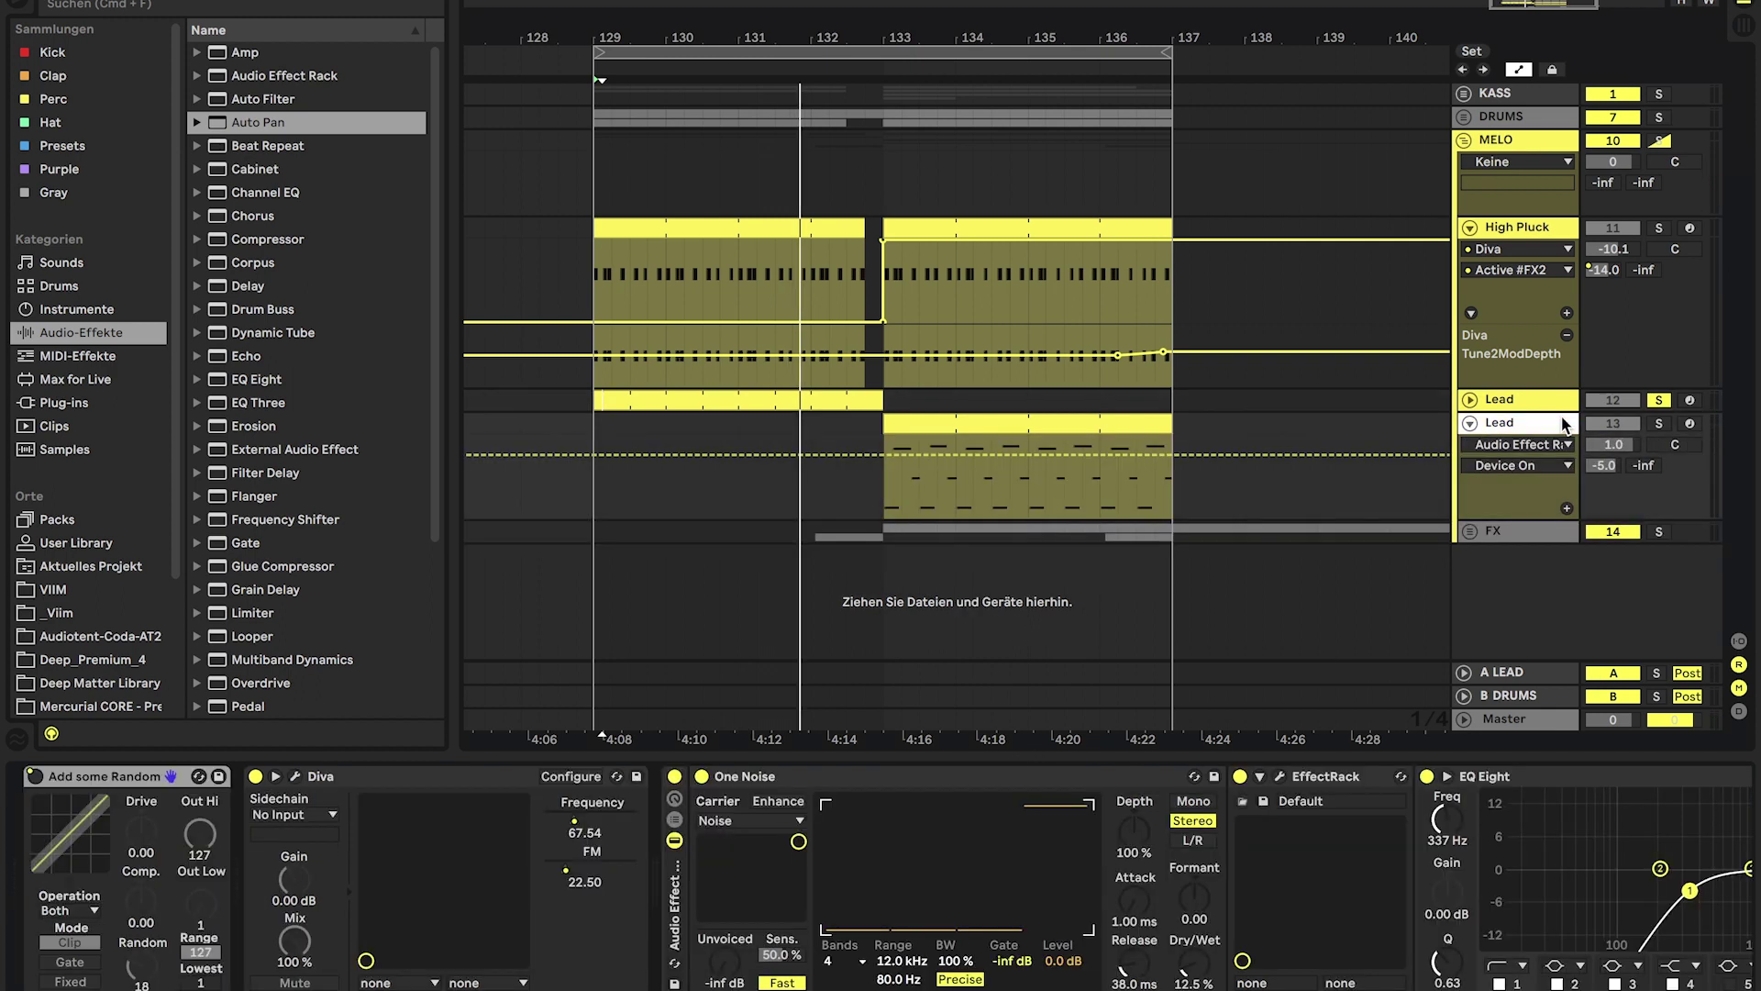
{"action": "left_click", "coordinate": [1659, 422]}
{"action": "left_click", "coordinate": [880, 497]}
{"action": "key", "text": "space"}
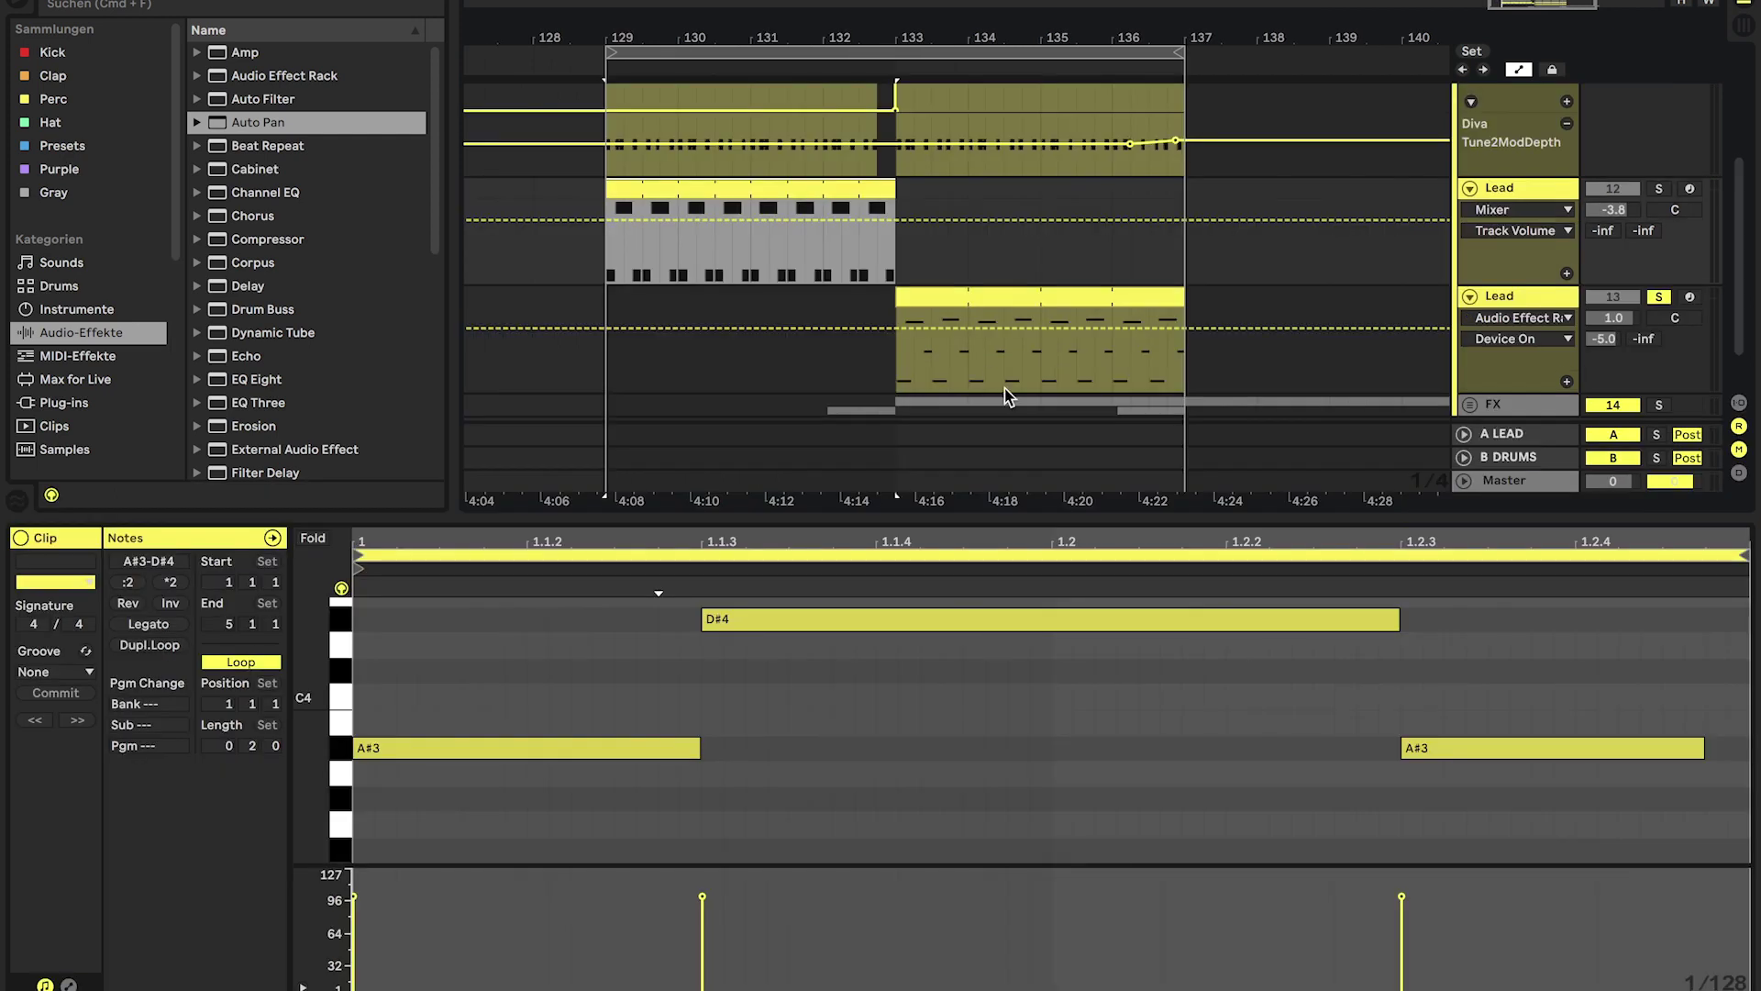
- Examine the MIDI notes of the lower Lead track's clip at bar 133, and return to the track's device chain
{"action": "left_click", "coordinate": [1032, 298]}
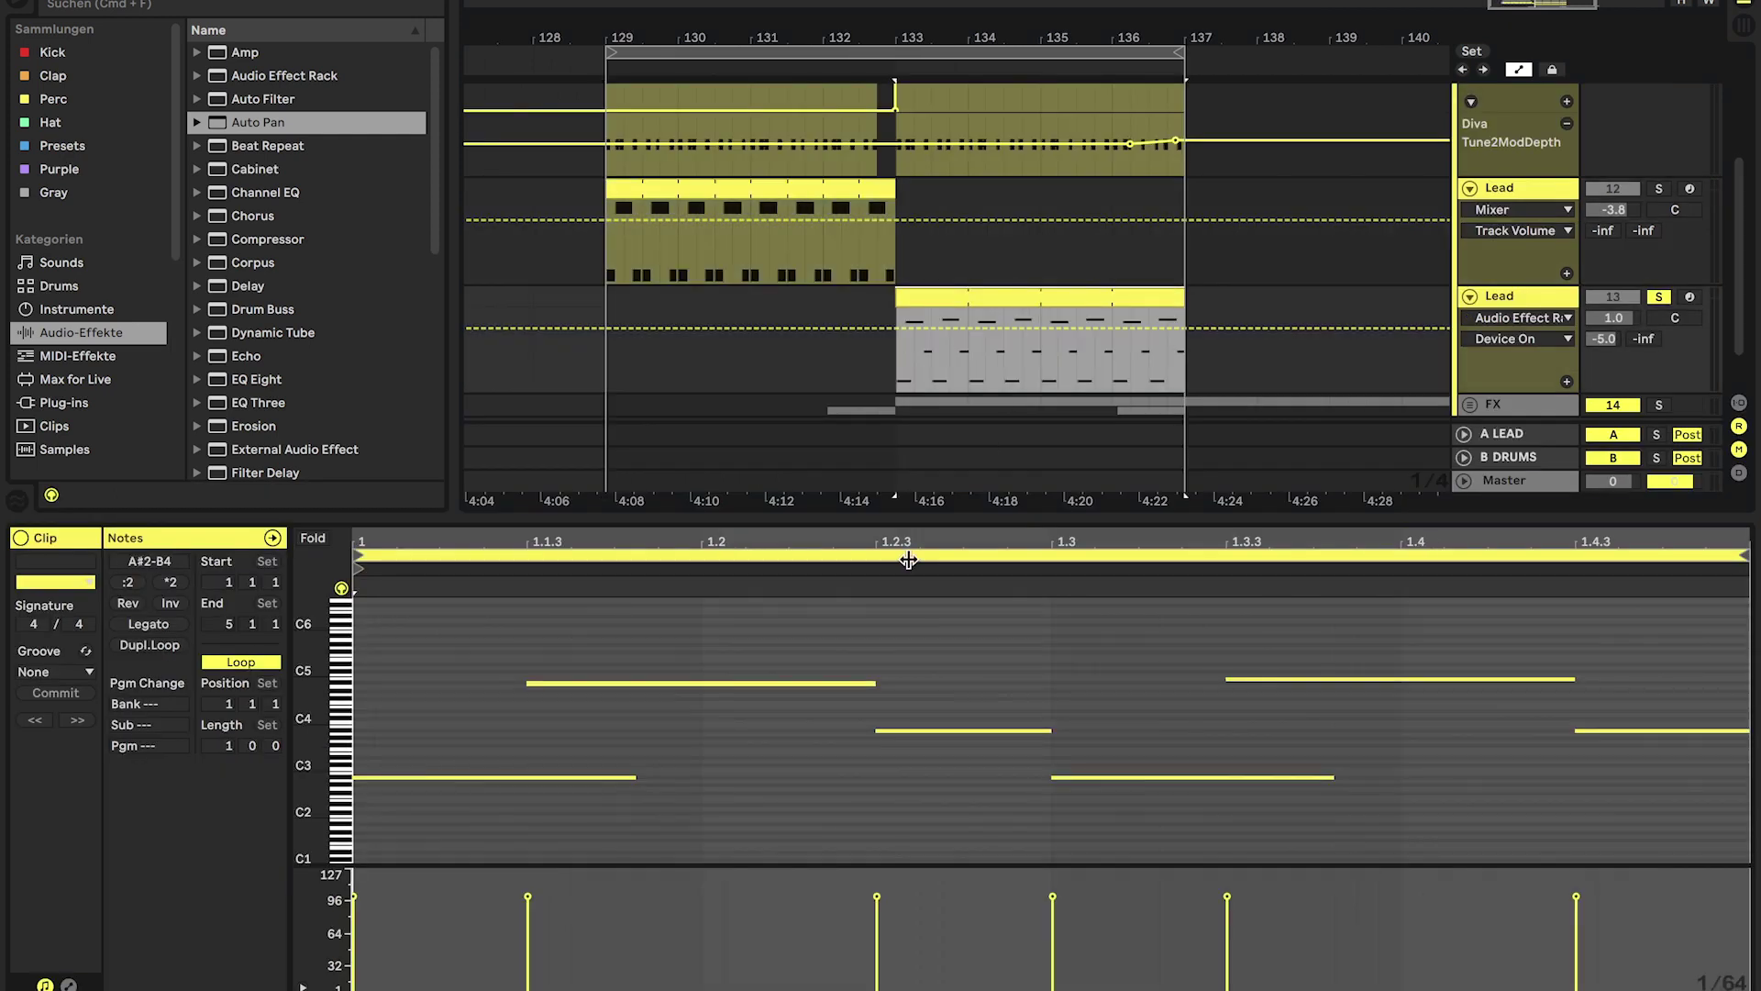
{"action": "left_click_drag", "start_coordinate": [326, 737], "coordinate": [353, 736]}
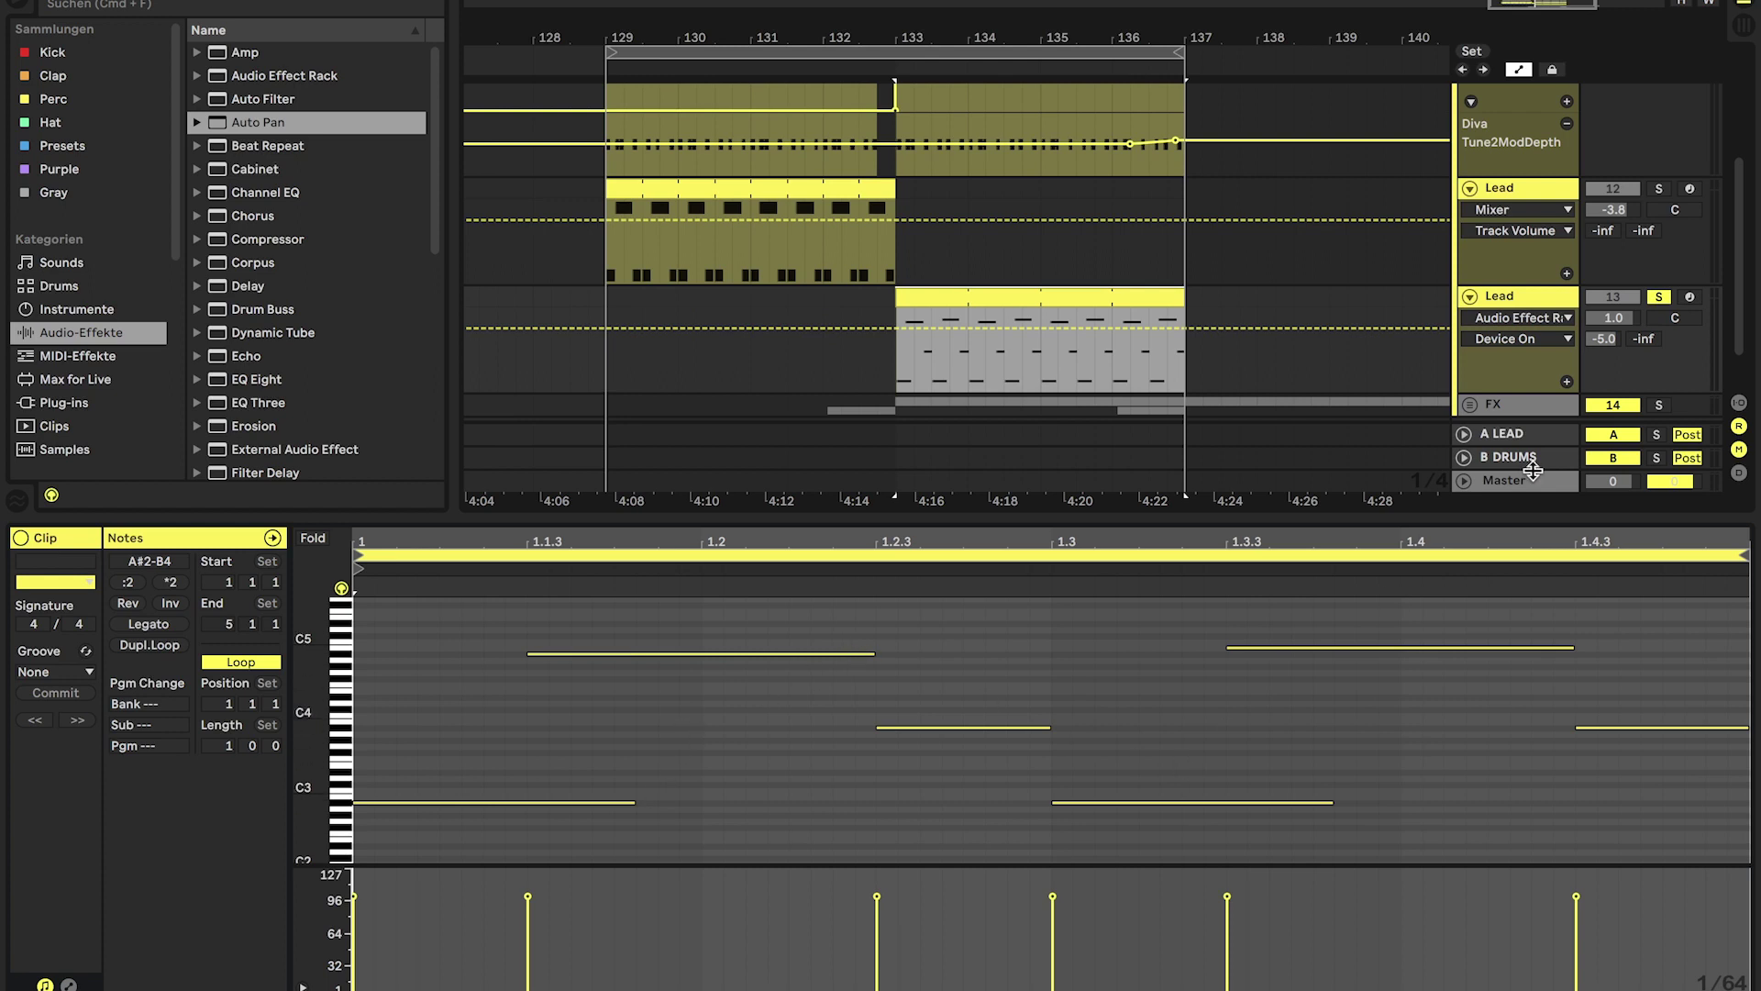
{"action": "left_click", "coordinate": [1504, 295]}
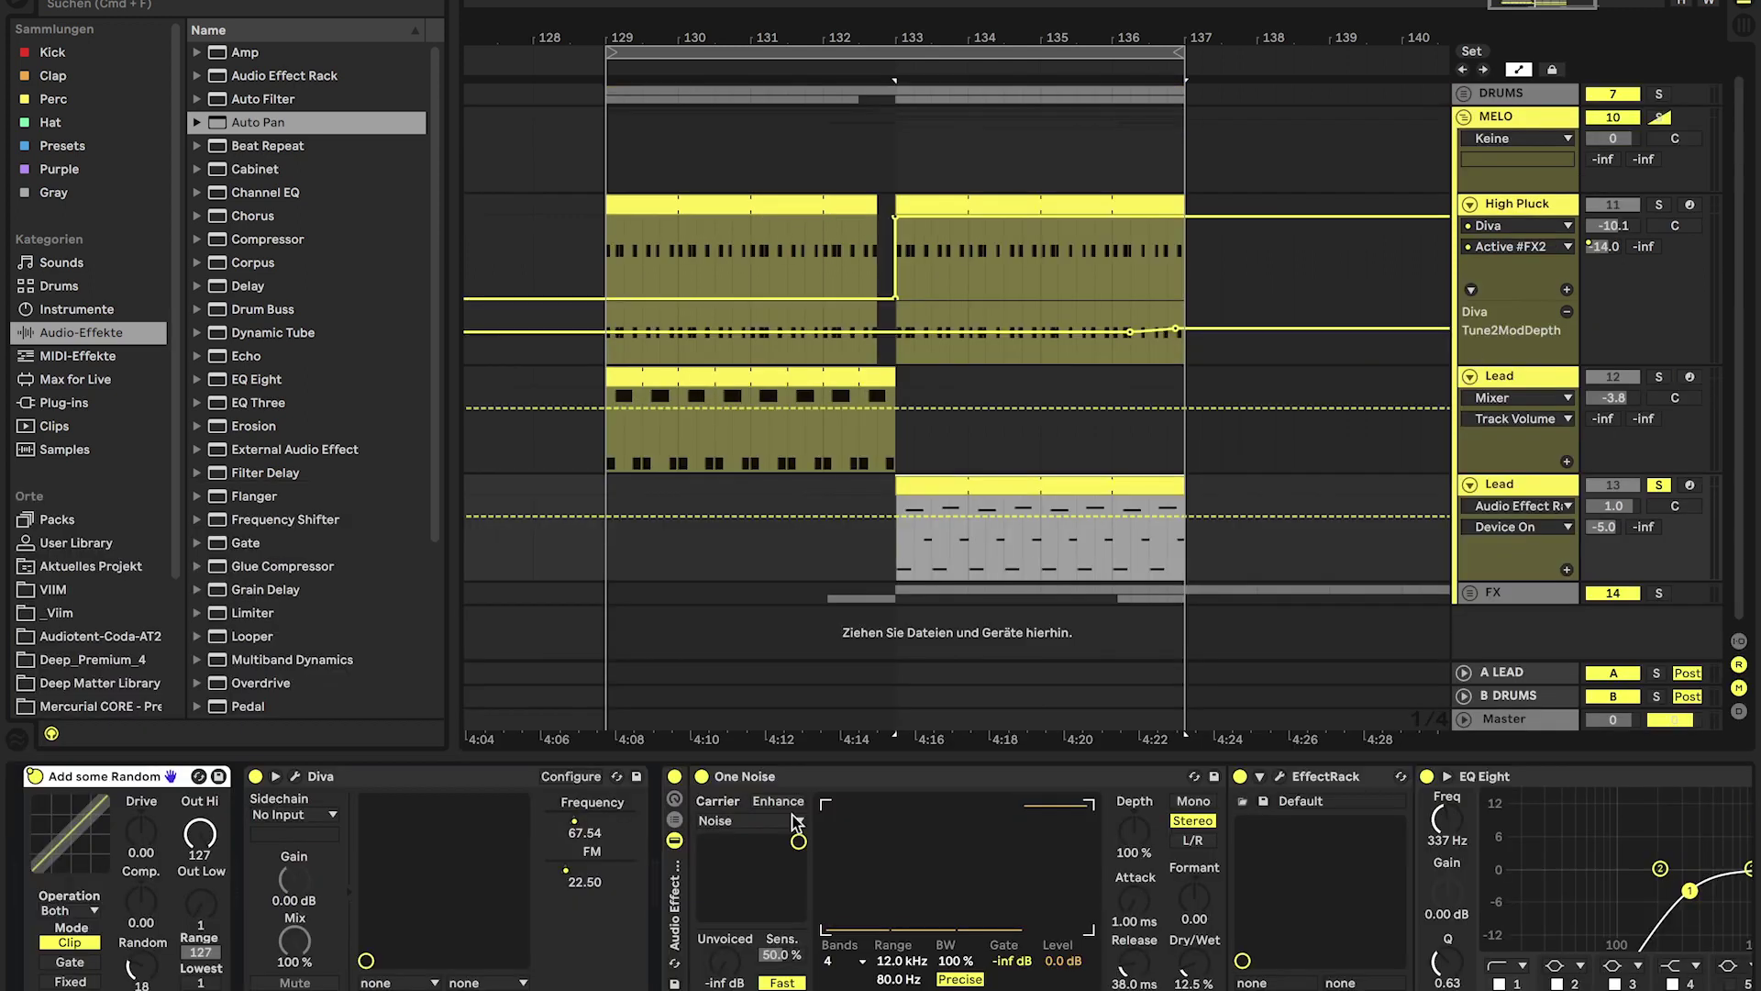
- Play the lower Lead track while switching its Audio Effect Rack off and on to compare the dry and processed sound
{"action": "left_click", "coordinate": [674, 776]}
{"action": "key", "text": "space"}
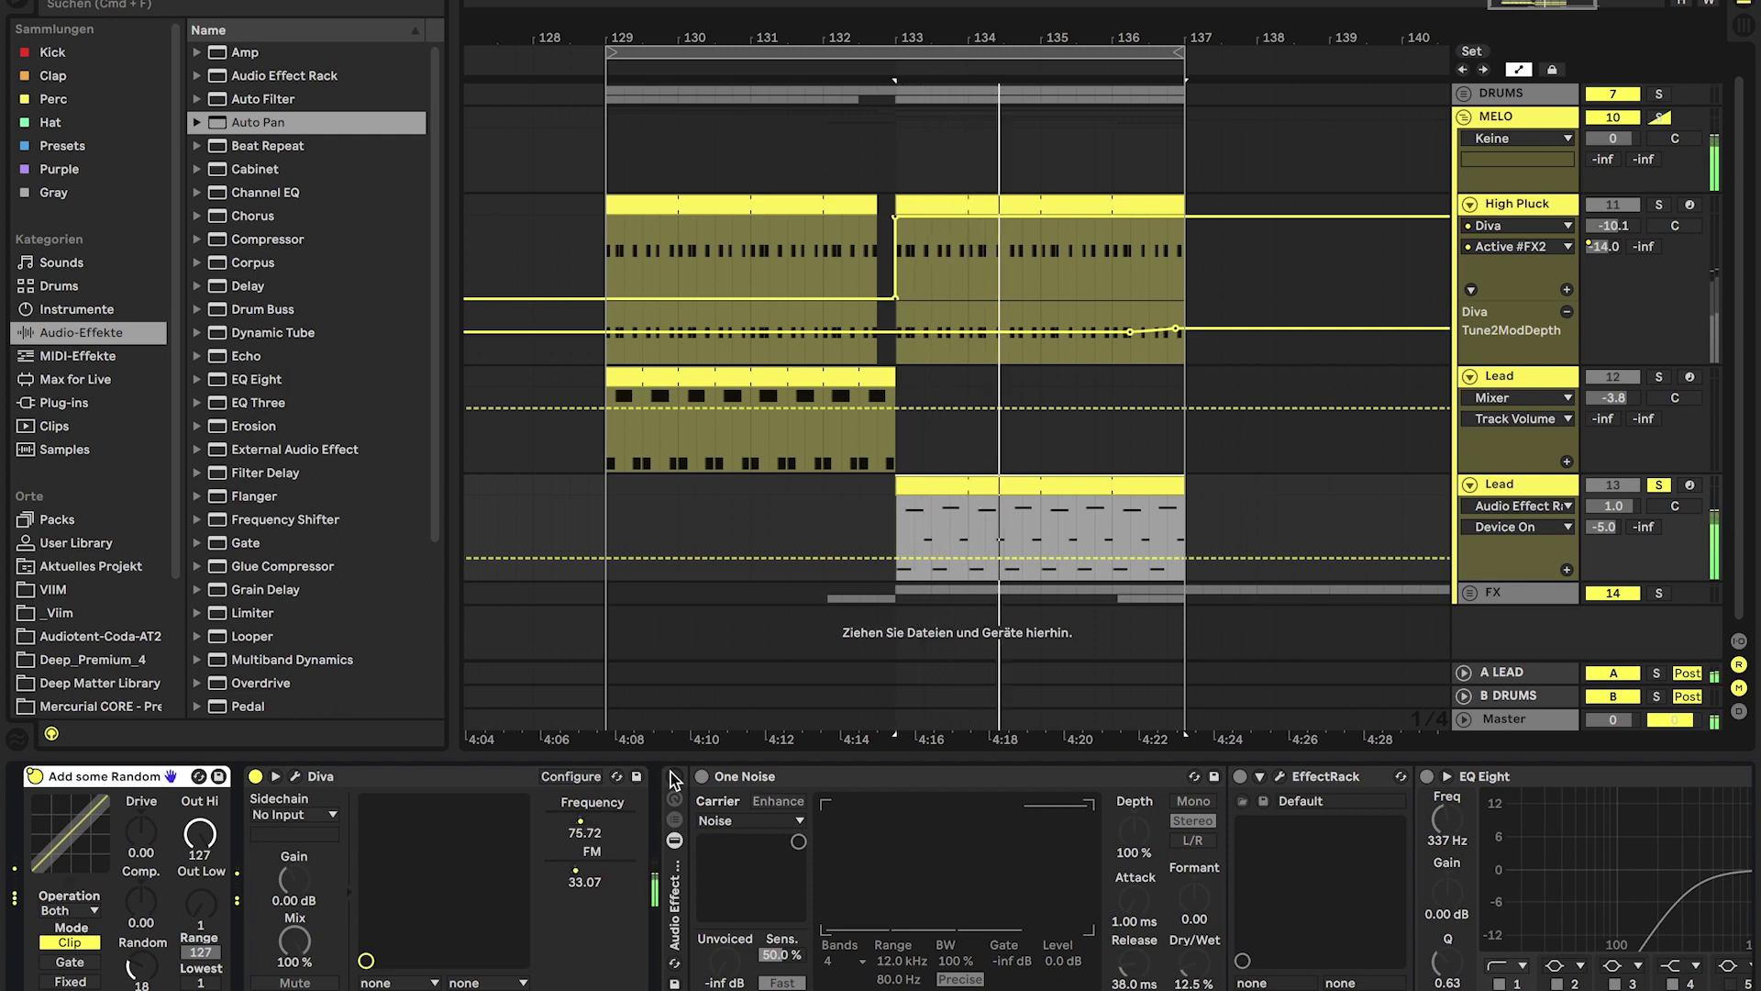
{"action": "left_click", "coordinate": [674, 777]}
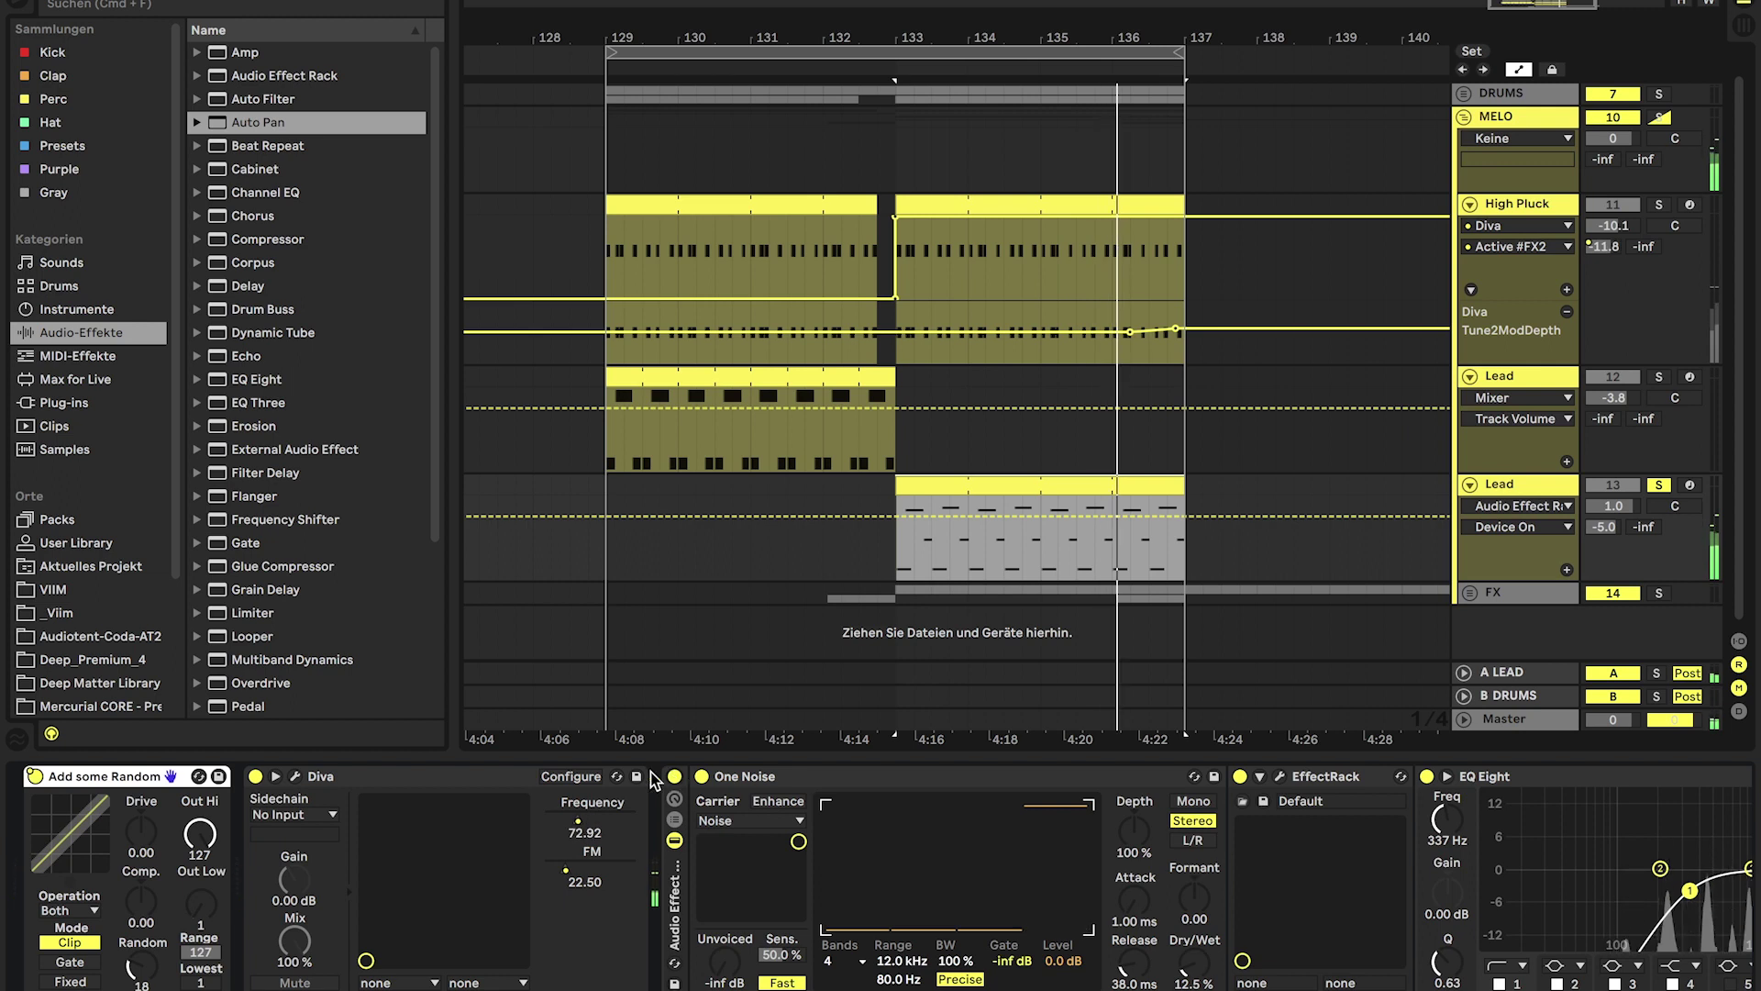
- Show the lower Lead's automation for Diva's Frequency and FM and for the Add some Random device's on/off state
{"action": "left_click", "coordinate": [584, 832]}
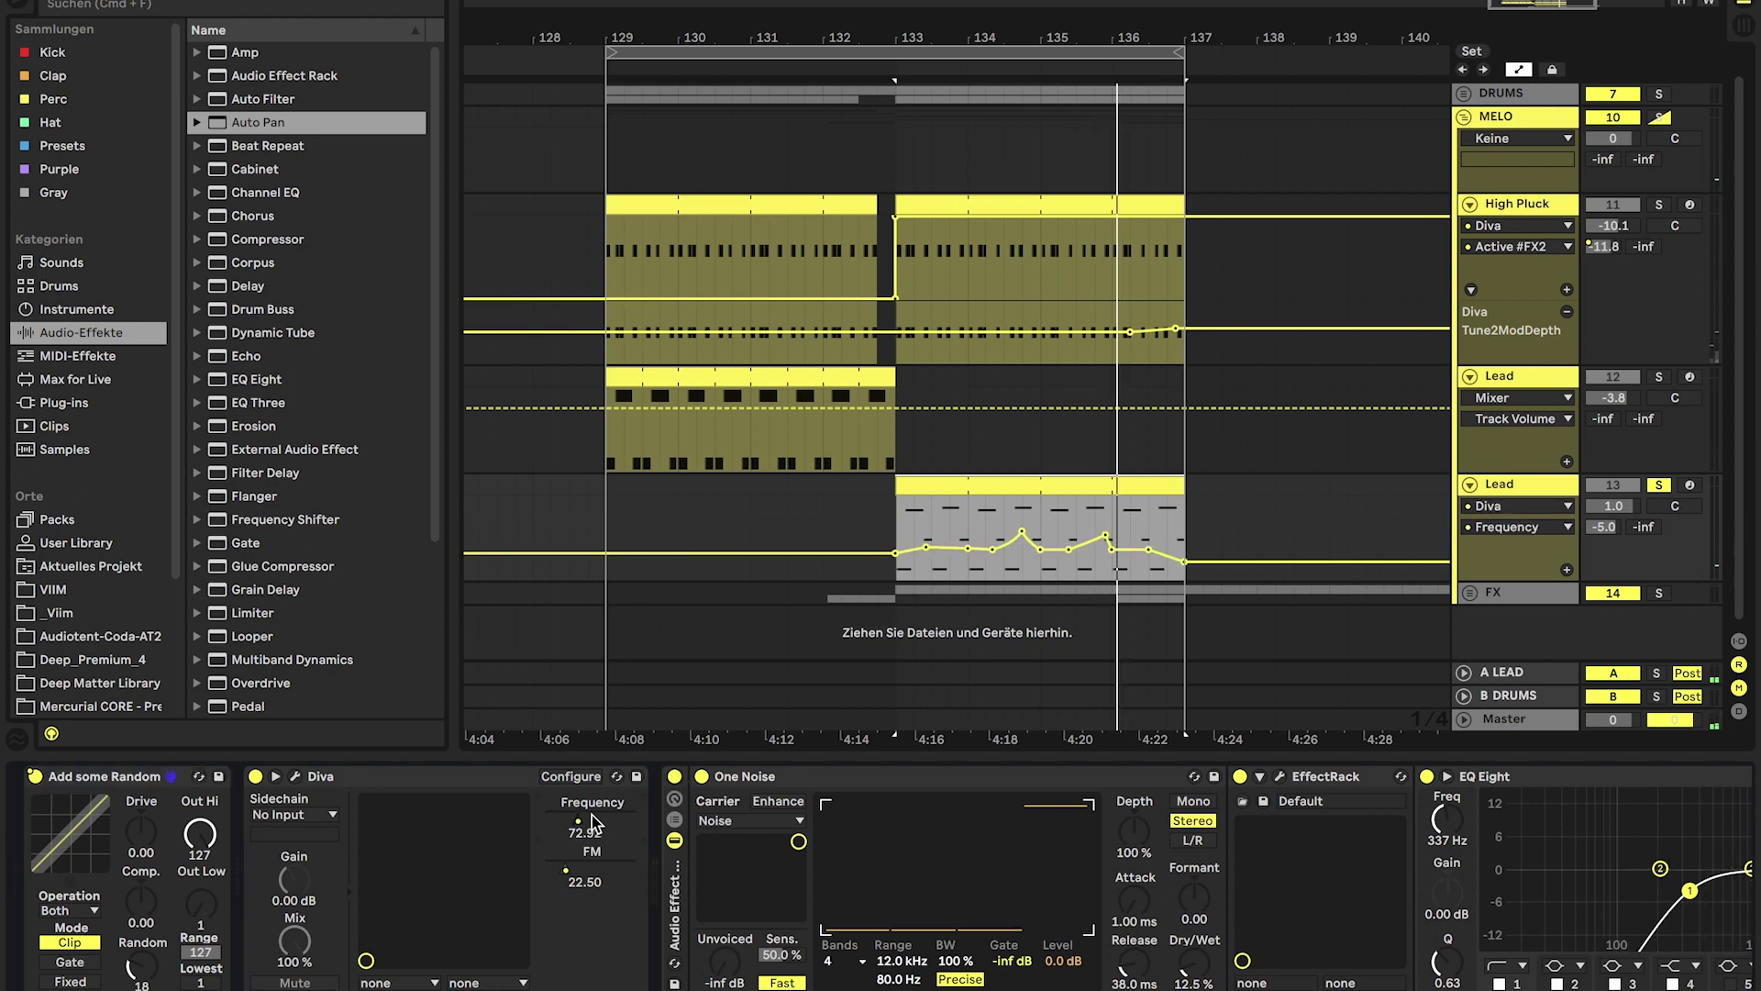
{"action": "left_click", "coordinate": [571, 875]}
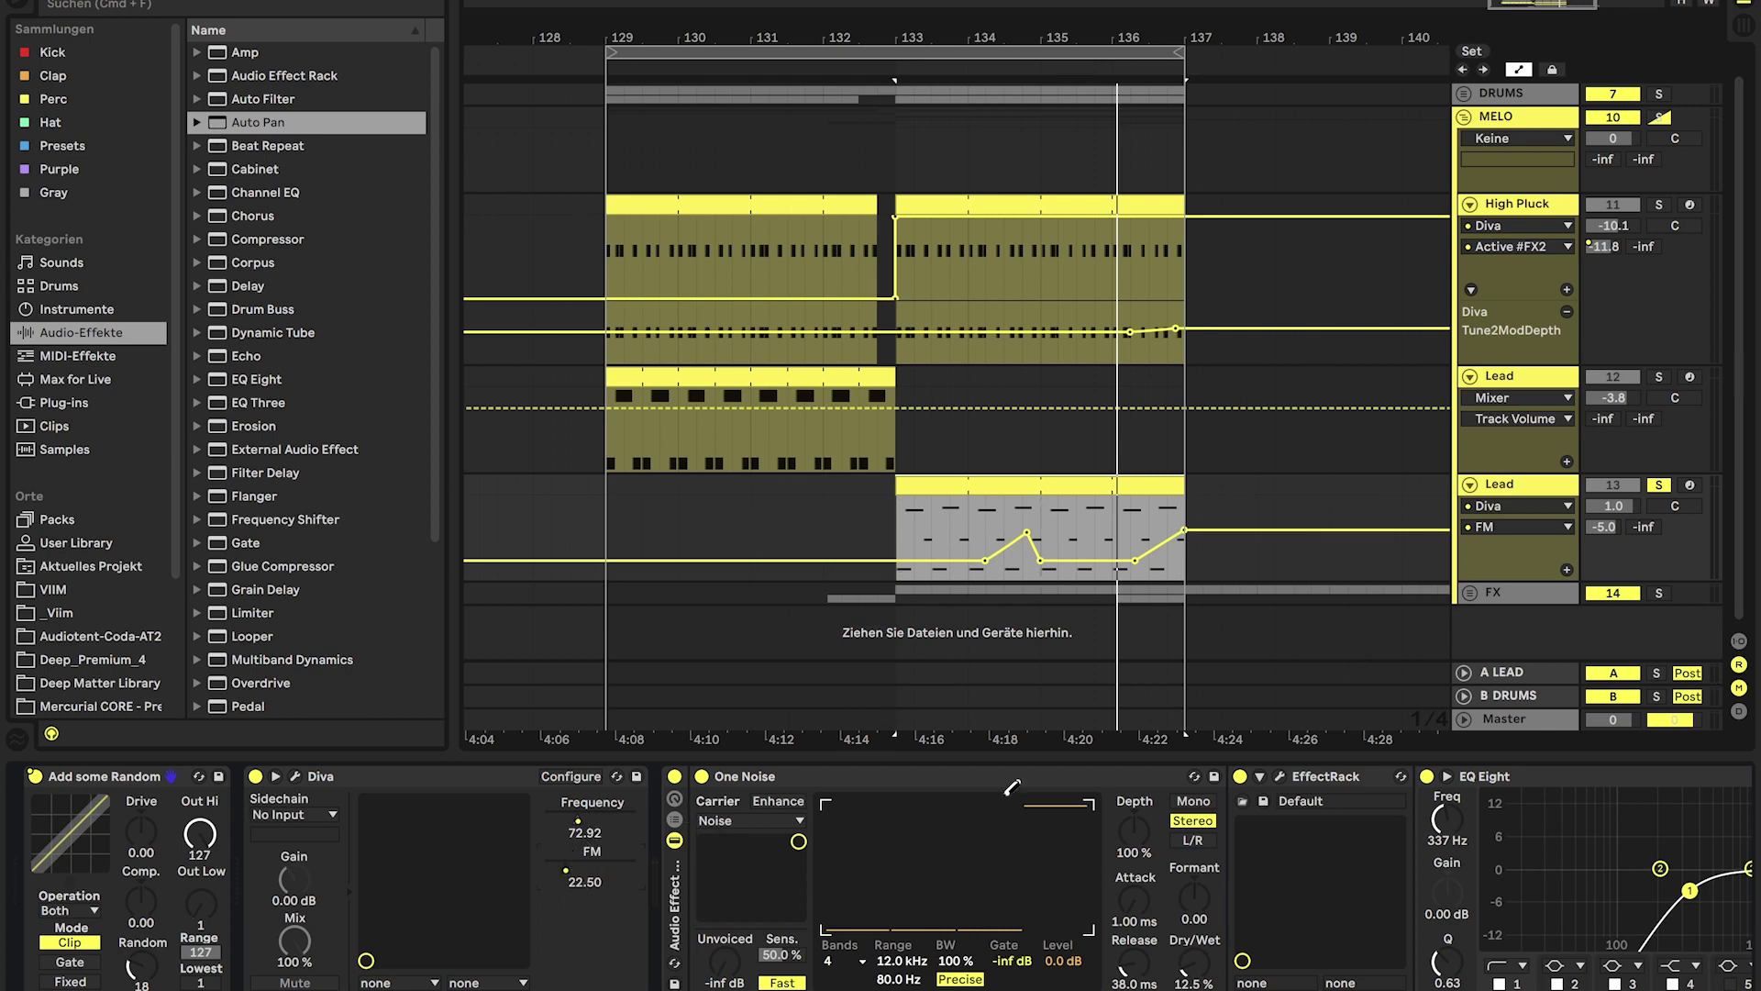
{"action": "scroll", "coordinate": [1011, 787], "scroll_direction": "right", "scroll_amount": 3}
{"action": "scroll", "coordinate": [1010, 787], "scroll_direction": "left", "scroll_amount": 3}
{"action": "right_click", "coordinate": [37, 786]}
{"action": "left_click", "coordinate": [57, 795]}
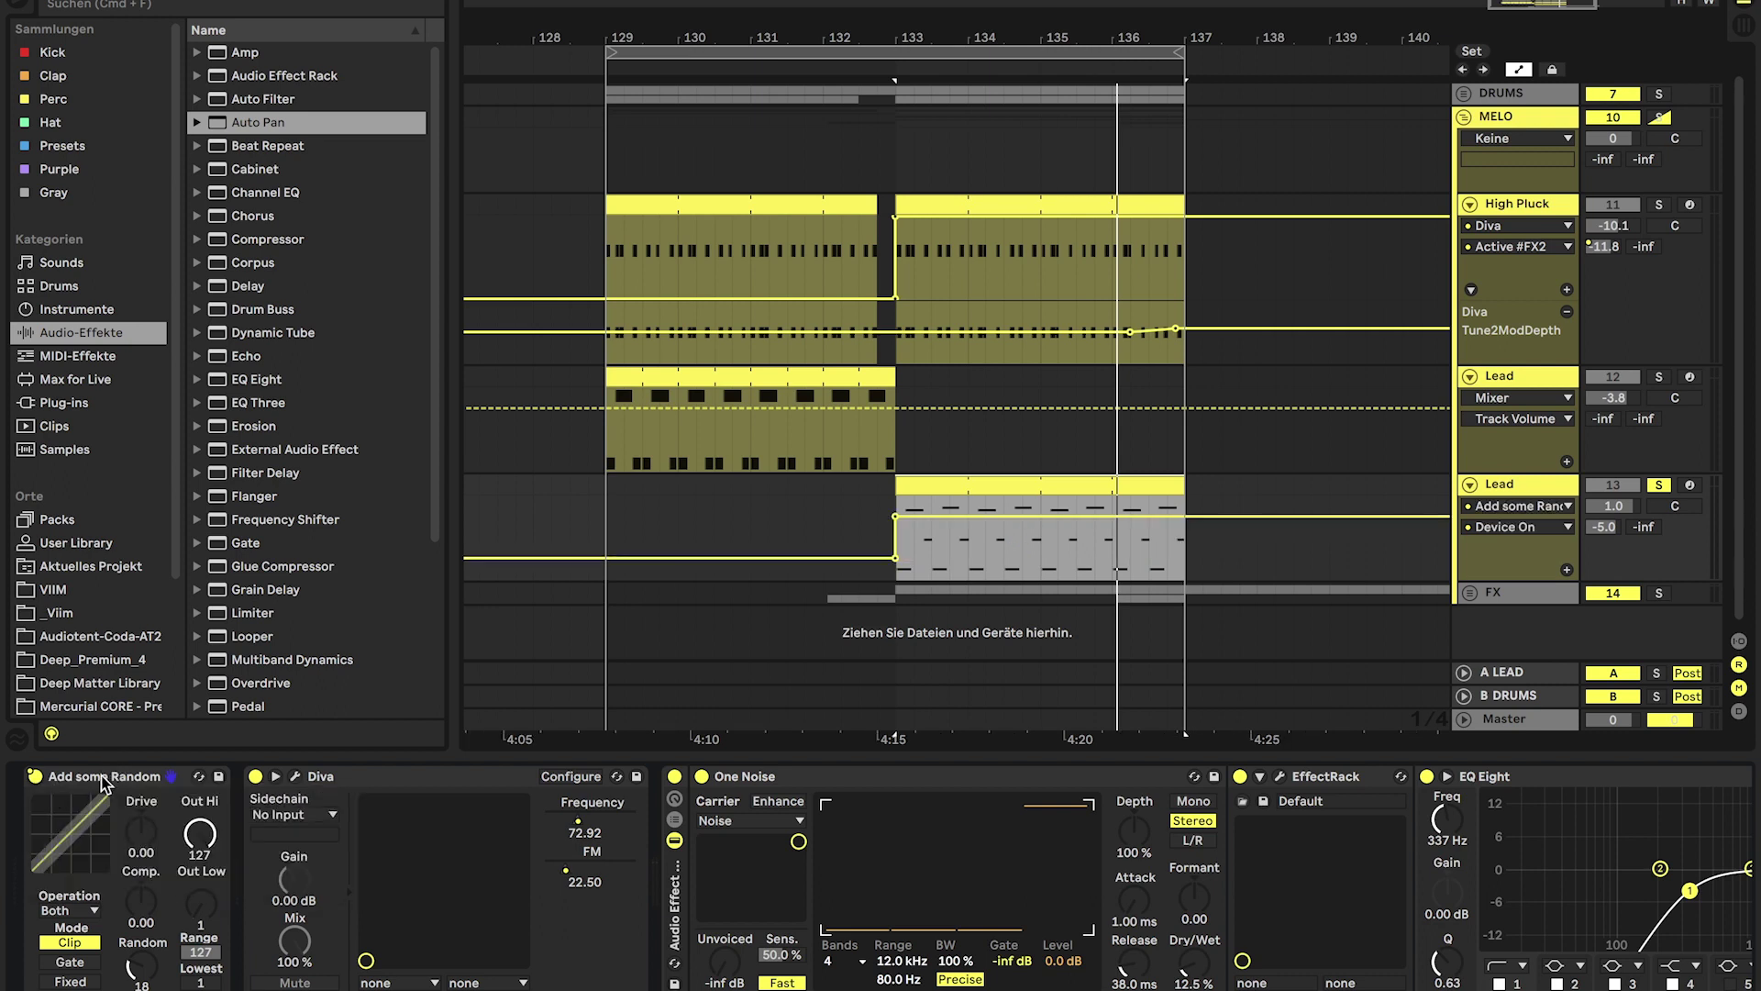
- Locate the Add some Random.adv preset among the Velocity MIDI effects, and inspect the lower Lead's Diva patch in its plug-in window
{"action": "left_click", "coordinate": [95, 358]}
{"action": "left_click", "coordinate": [195, 218]}
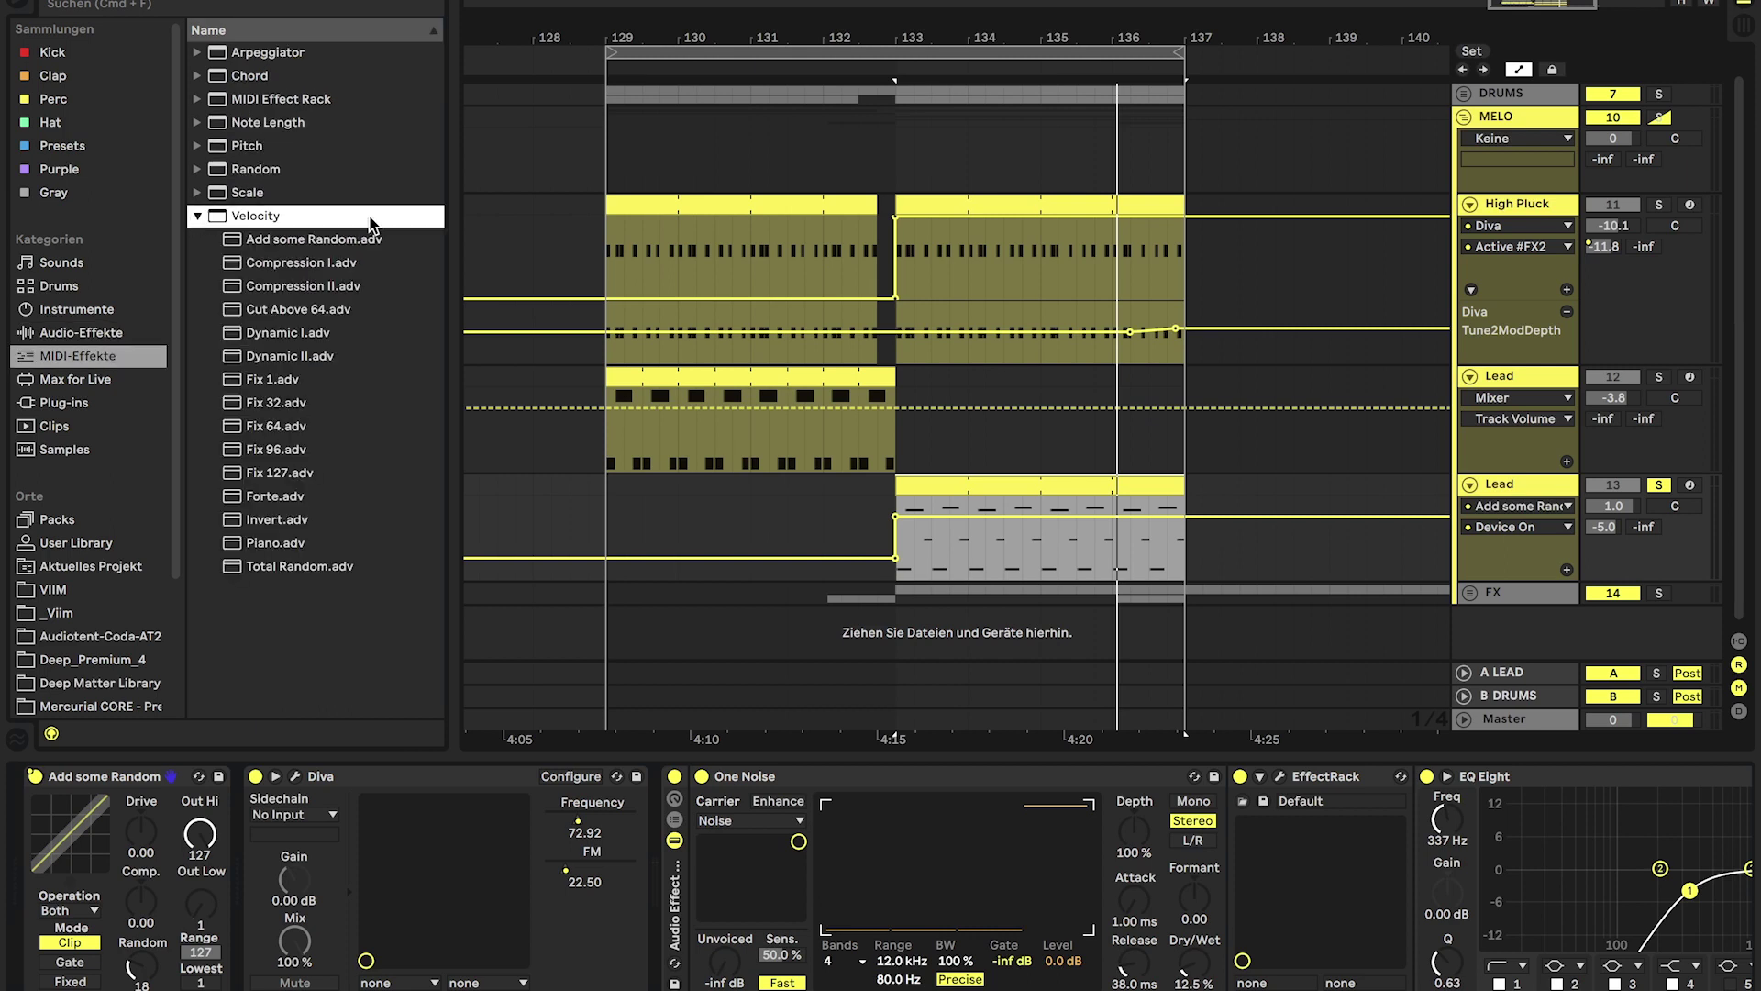
{"action": "left_click", "coordinate": [312, 240]}
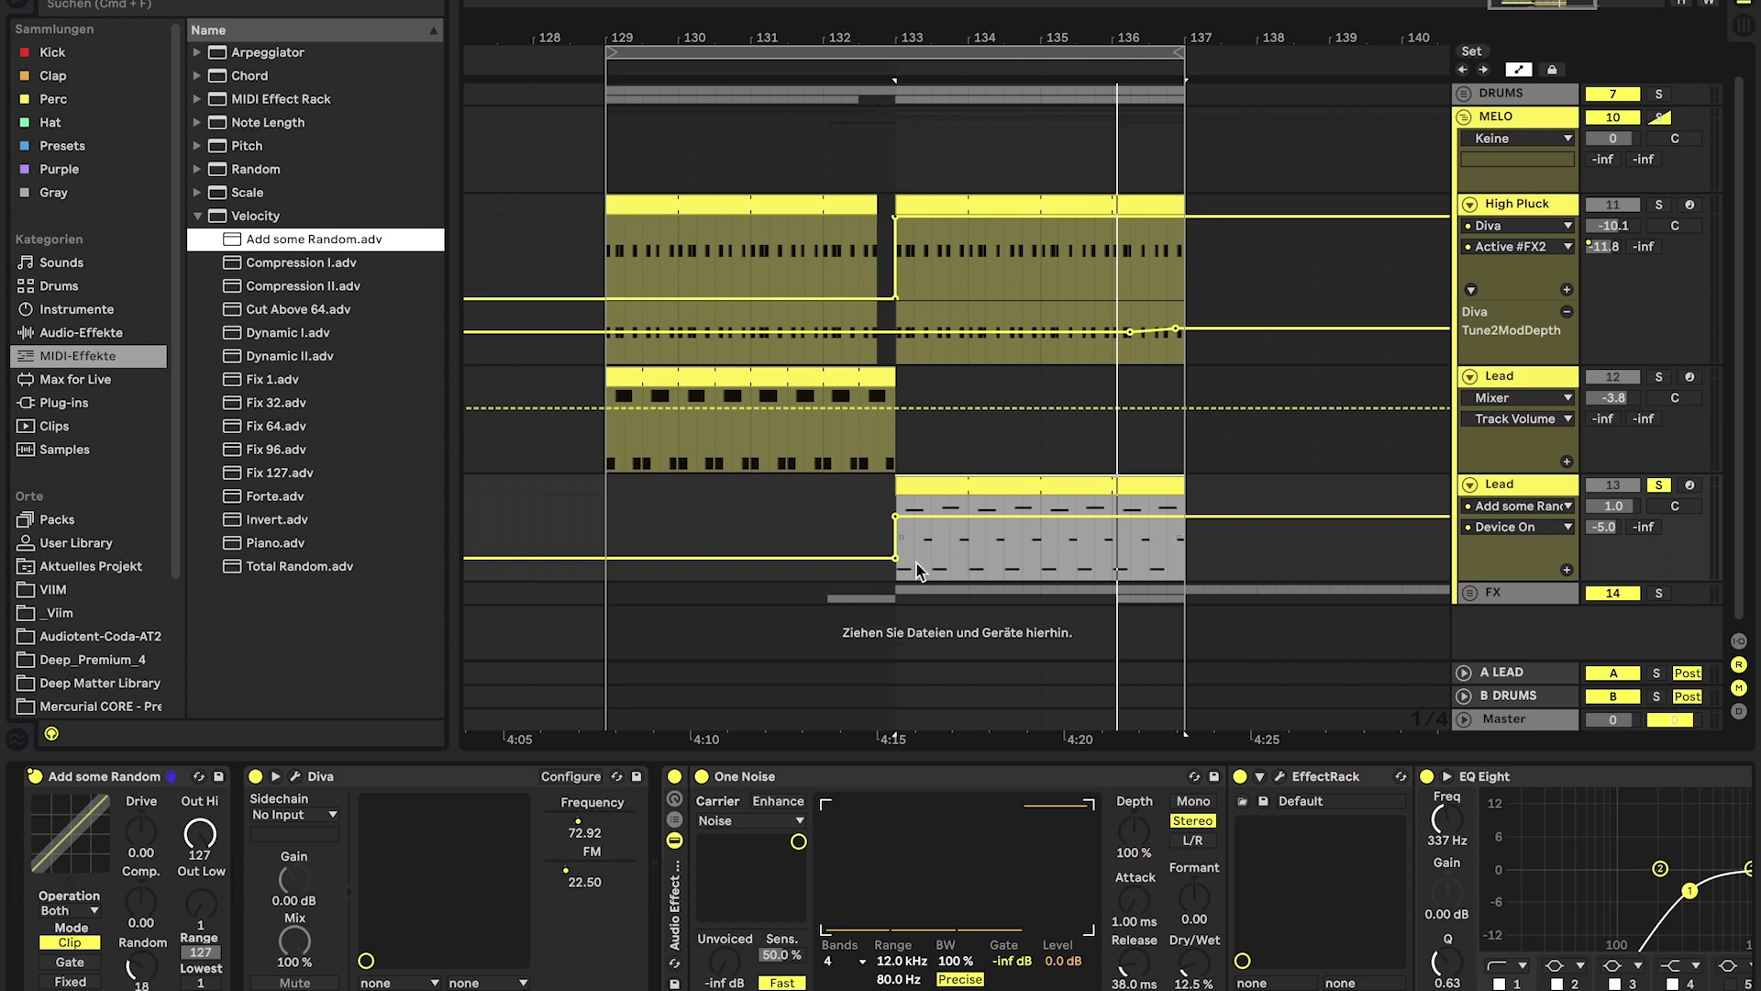
{"action": "left_click", "coordinate": [297, 777]}
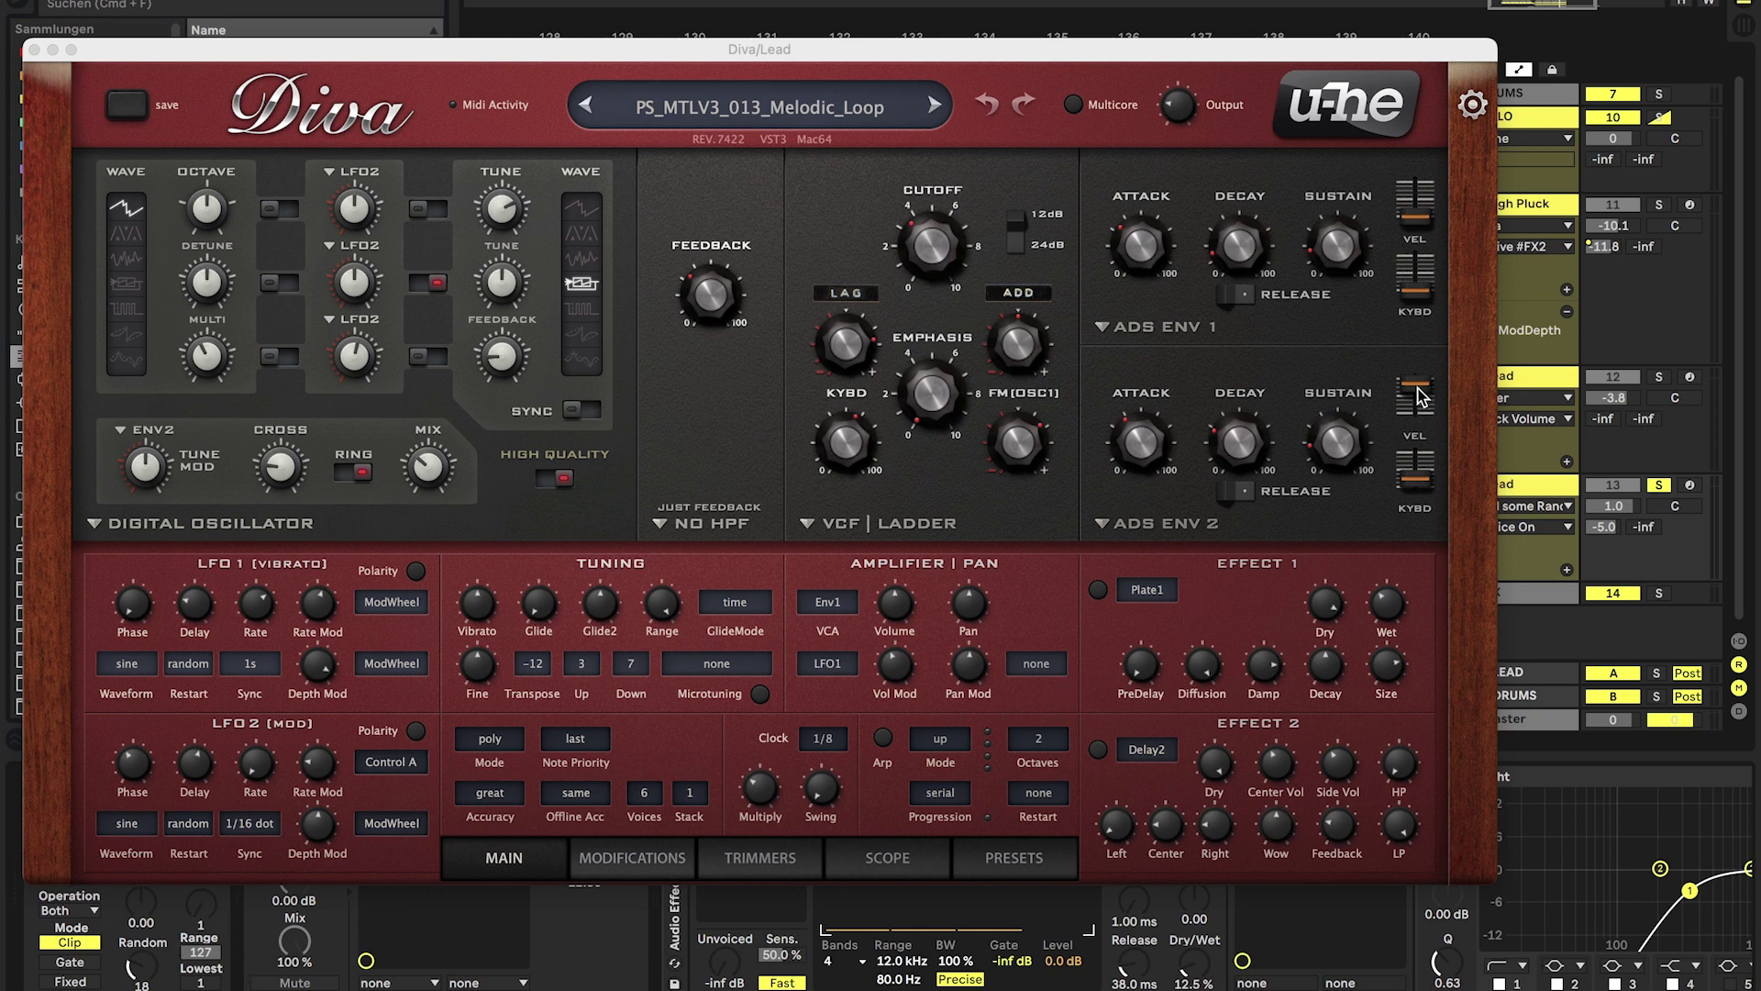
{"action": "left_click", "coordinate": [33, 51]}
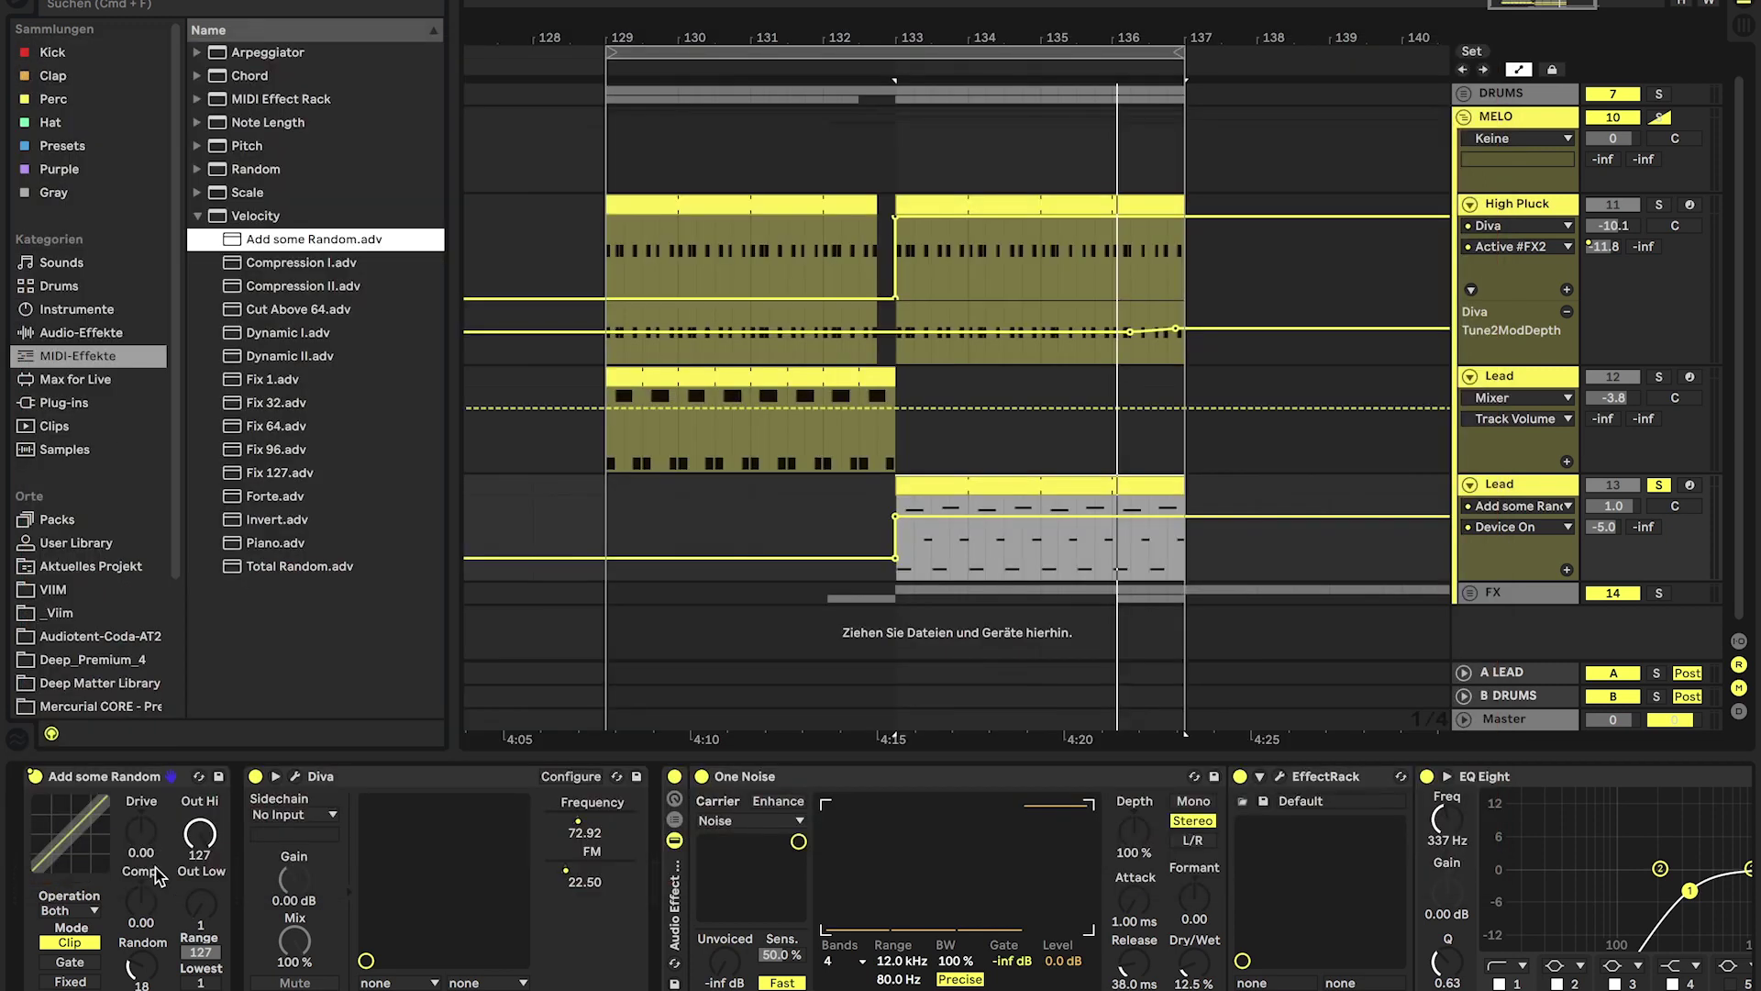
- Bypass the lower Lead's rack effects, and audition the One Noise vocoder by switching it off and on during playback
{"action": "left_click", "coordinate": [842, 773]}
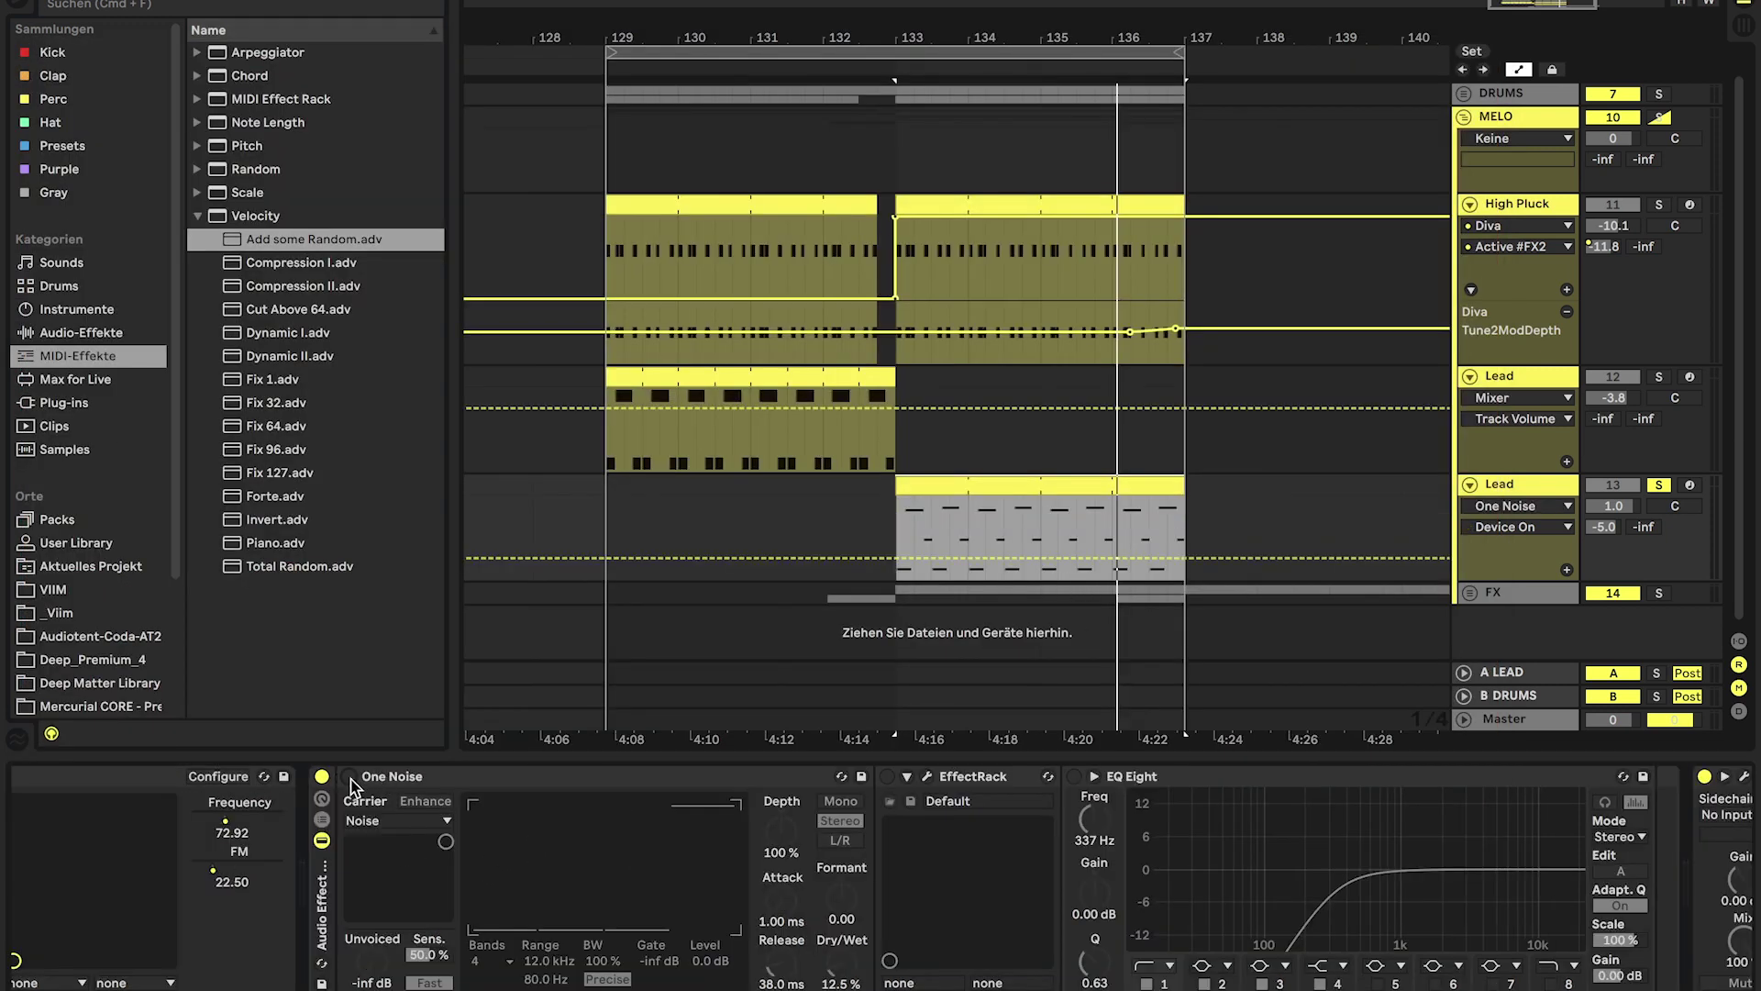
{"action": "left_click", "coordinate": [381, 780]}
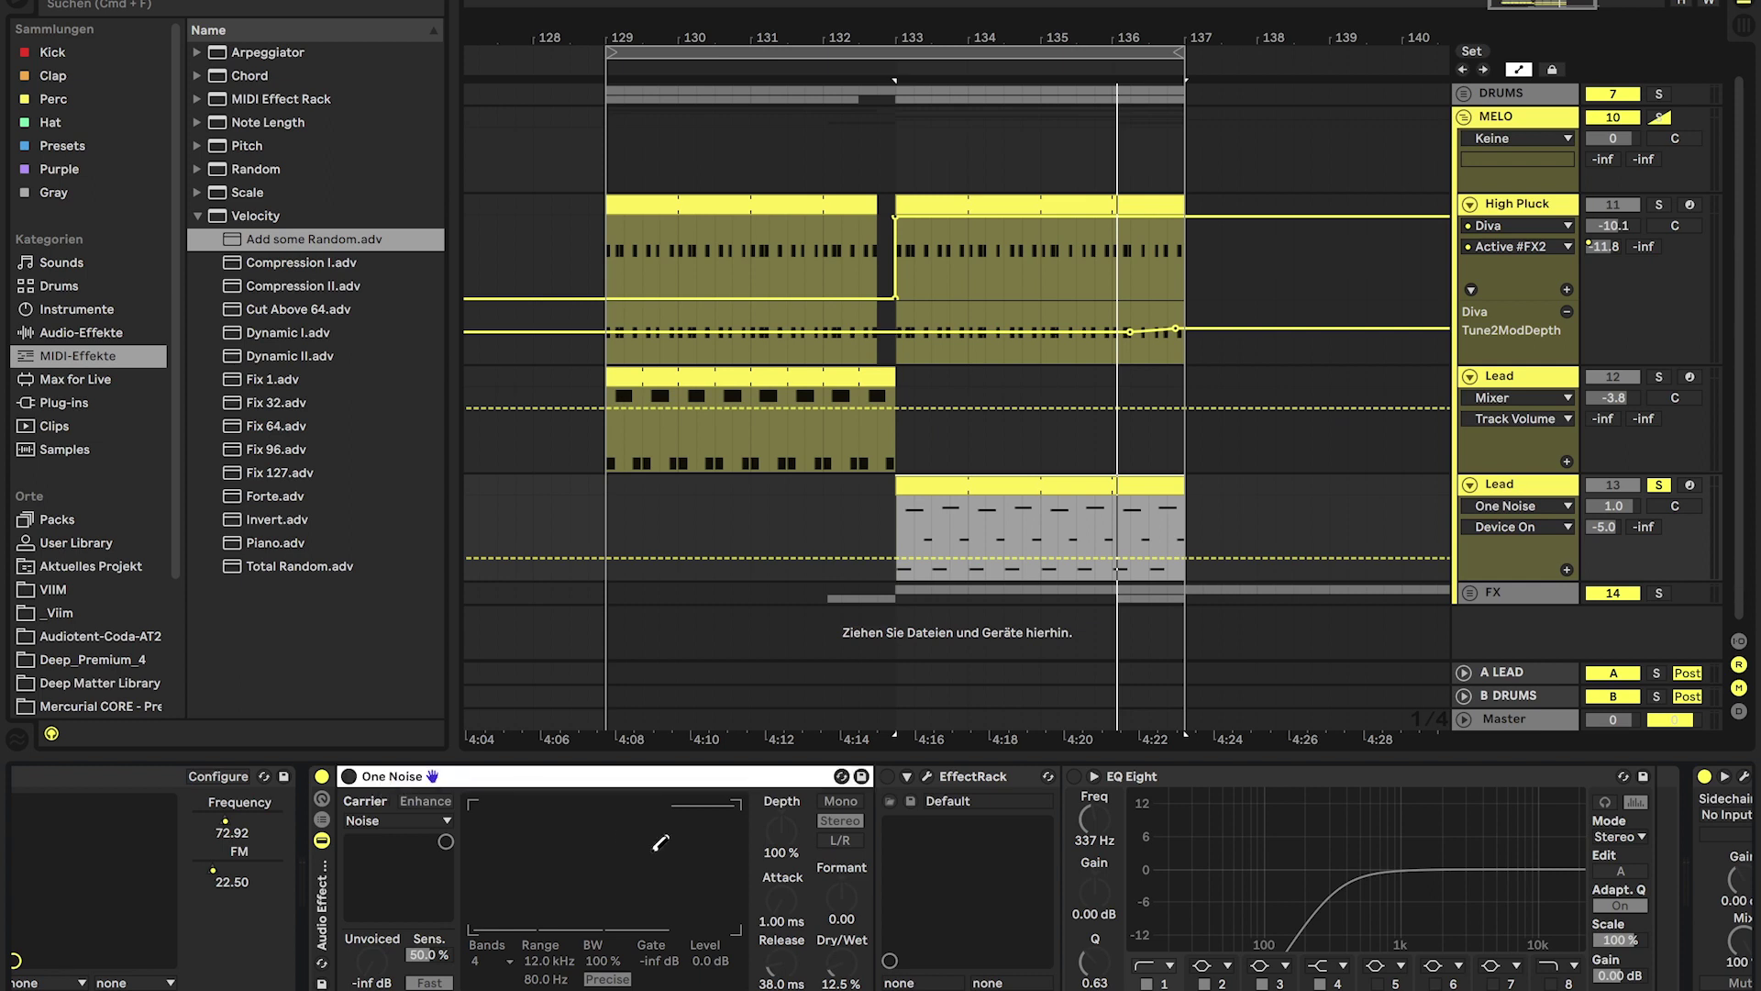
{"action": "left_click", "coordinate": [347, 776]}
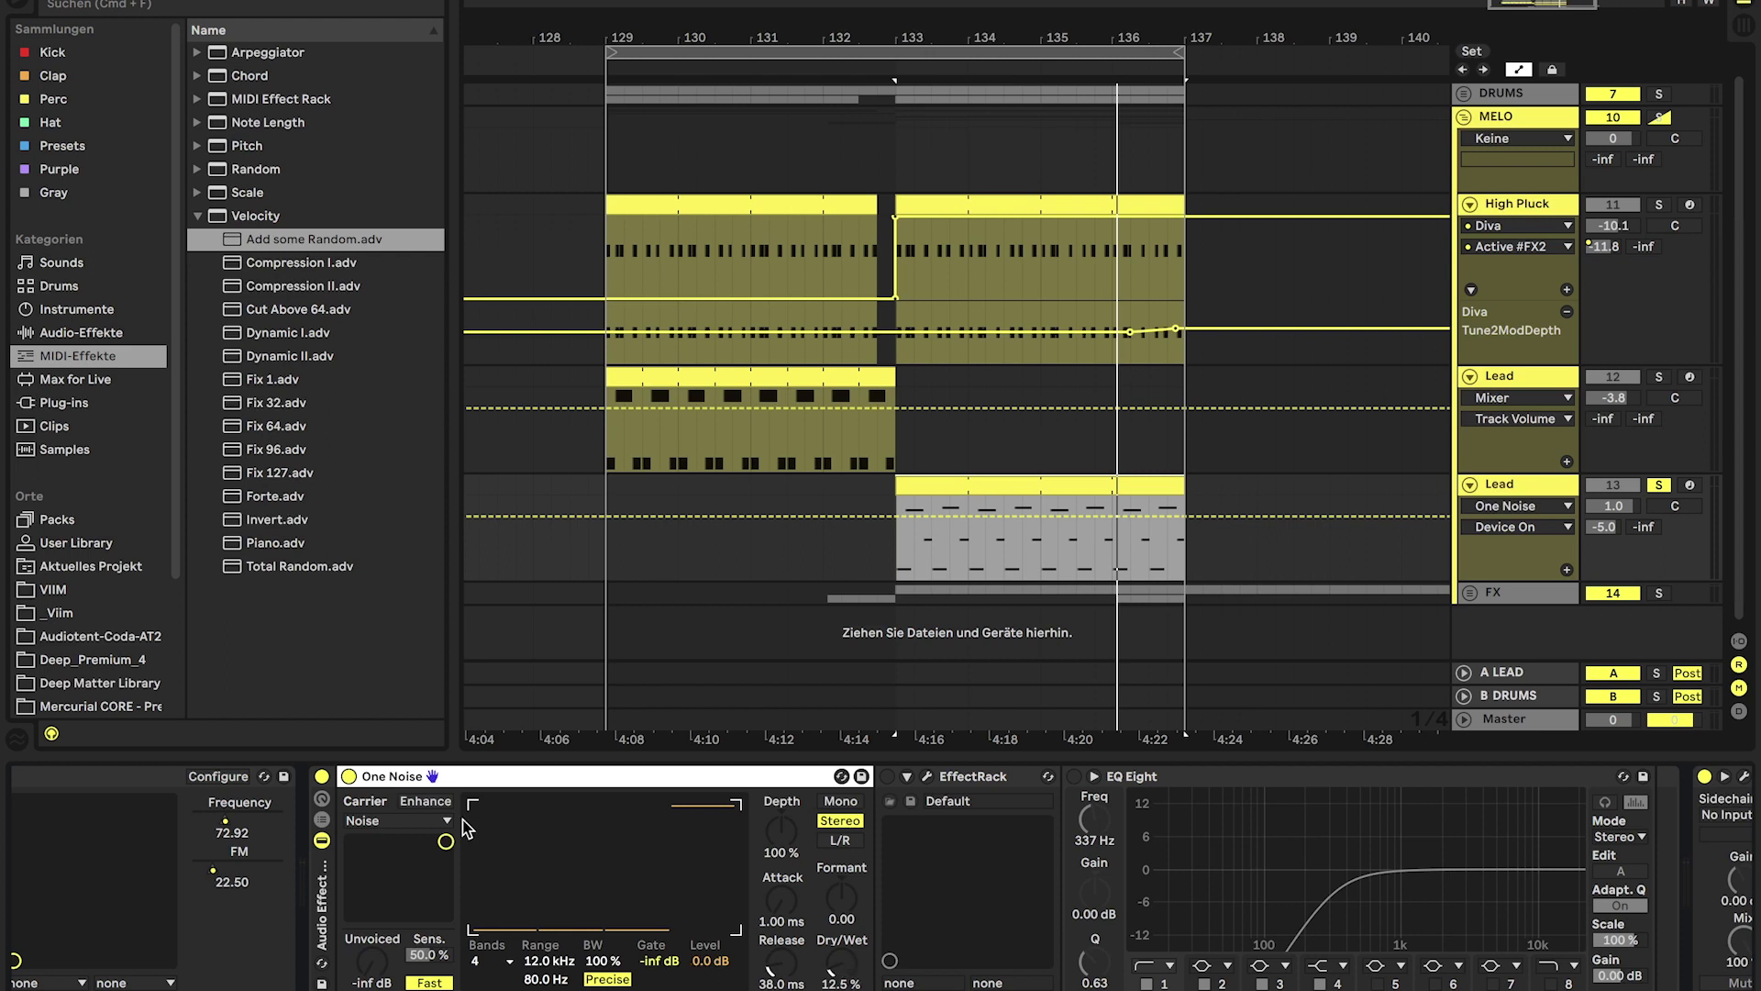
{"action": "left_click", "coordinate": [348, 776]}
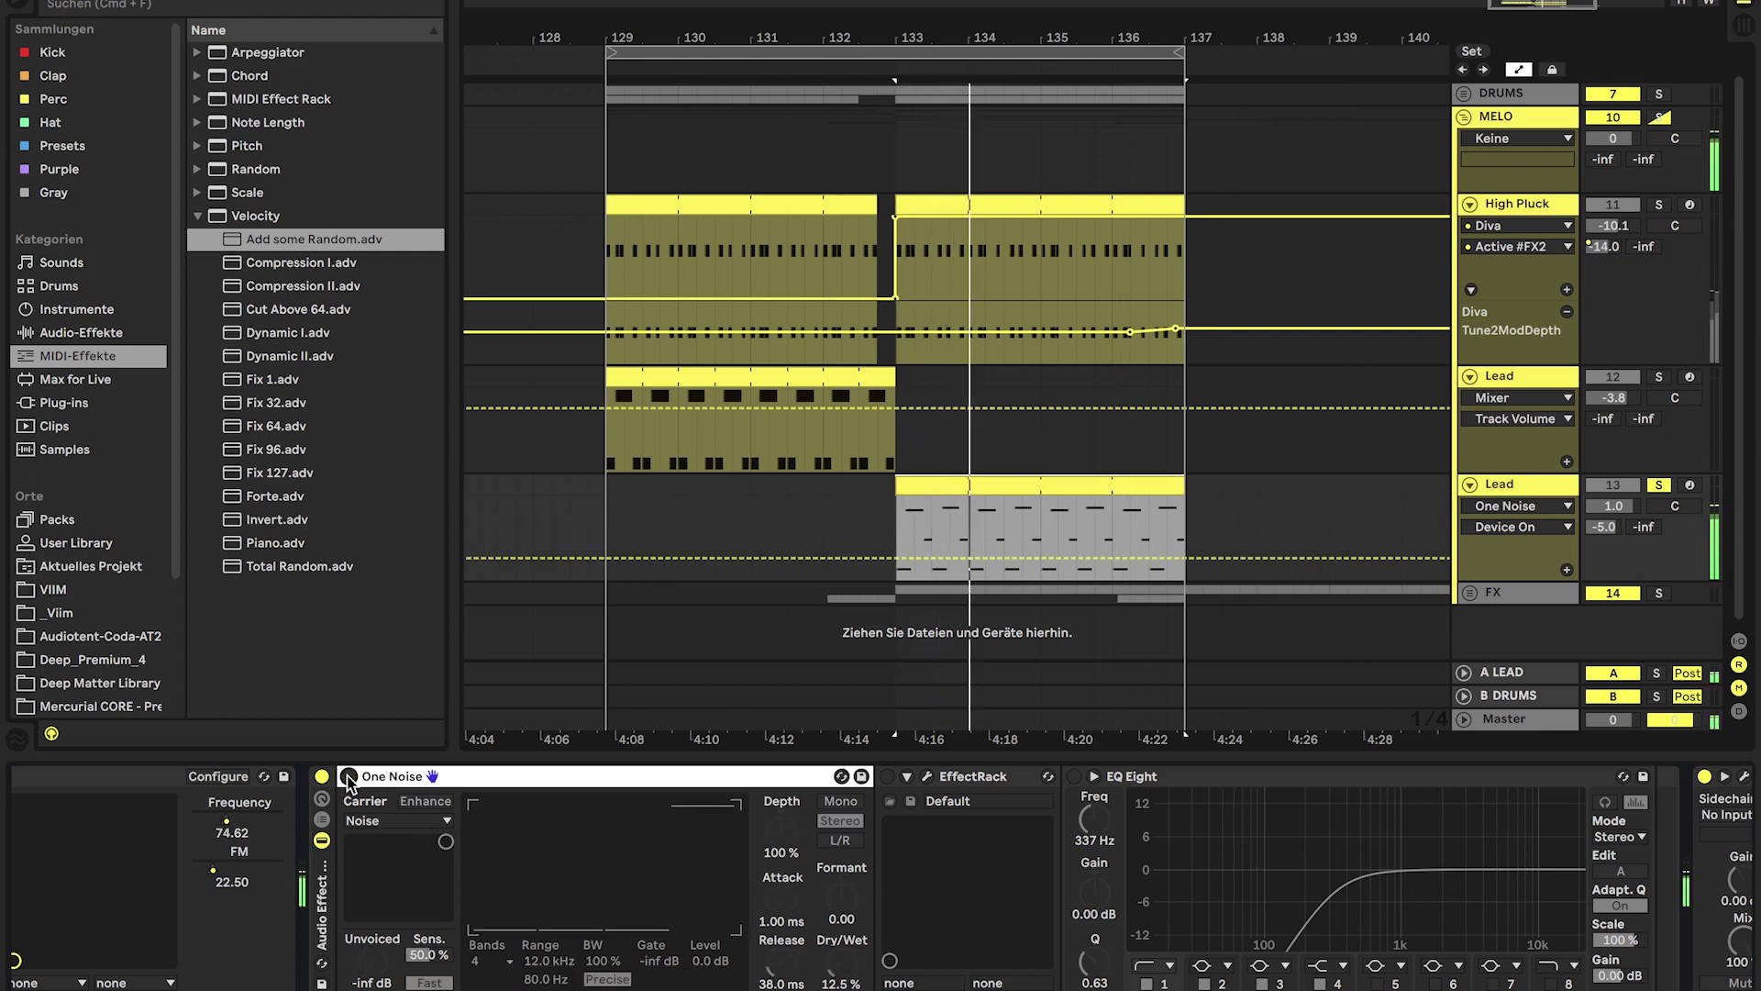
{"action": "left_click", "coordinate": [348, 776]}
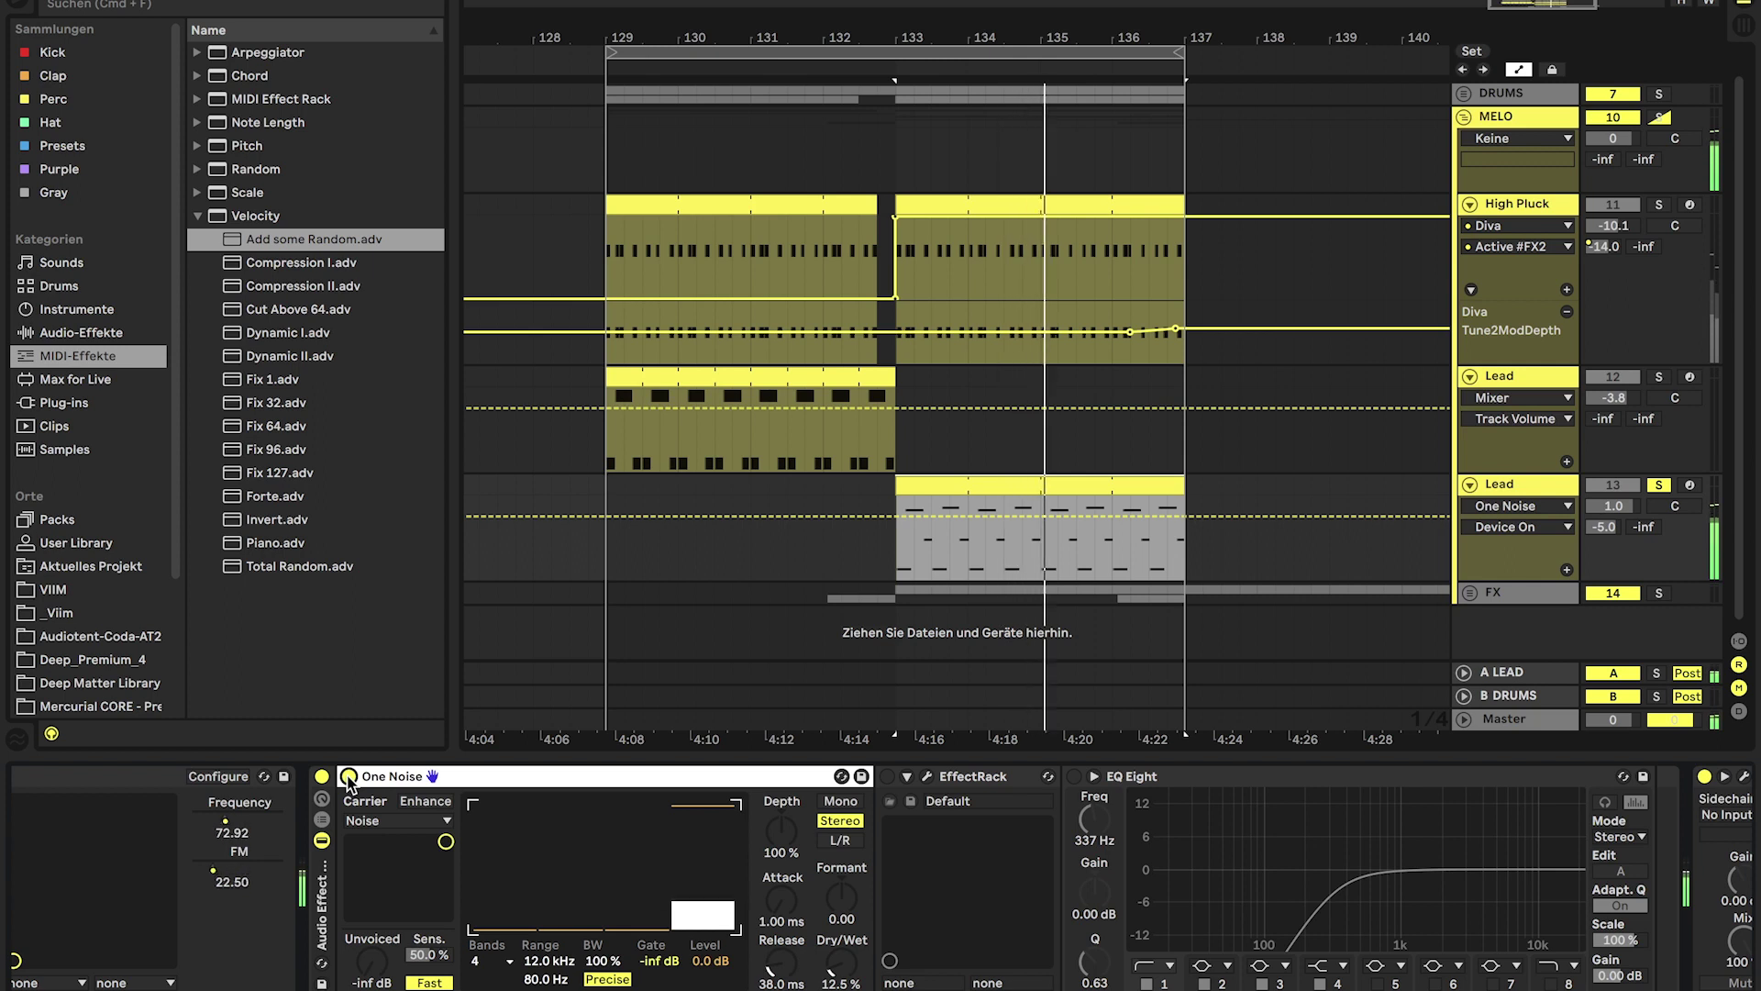
- Try a One Noise release time of 329 ms during playback and return it to 38.0 ms
{"action": "left_click", "coordinate": [794, 964]}
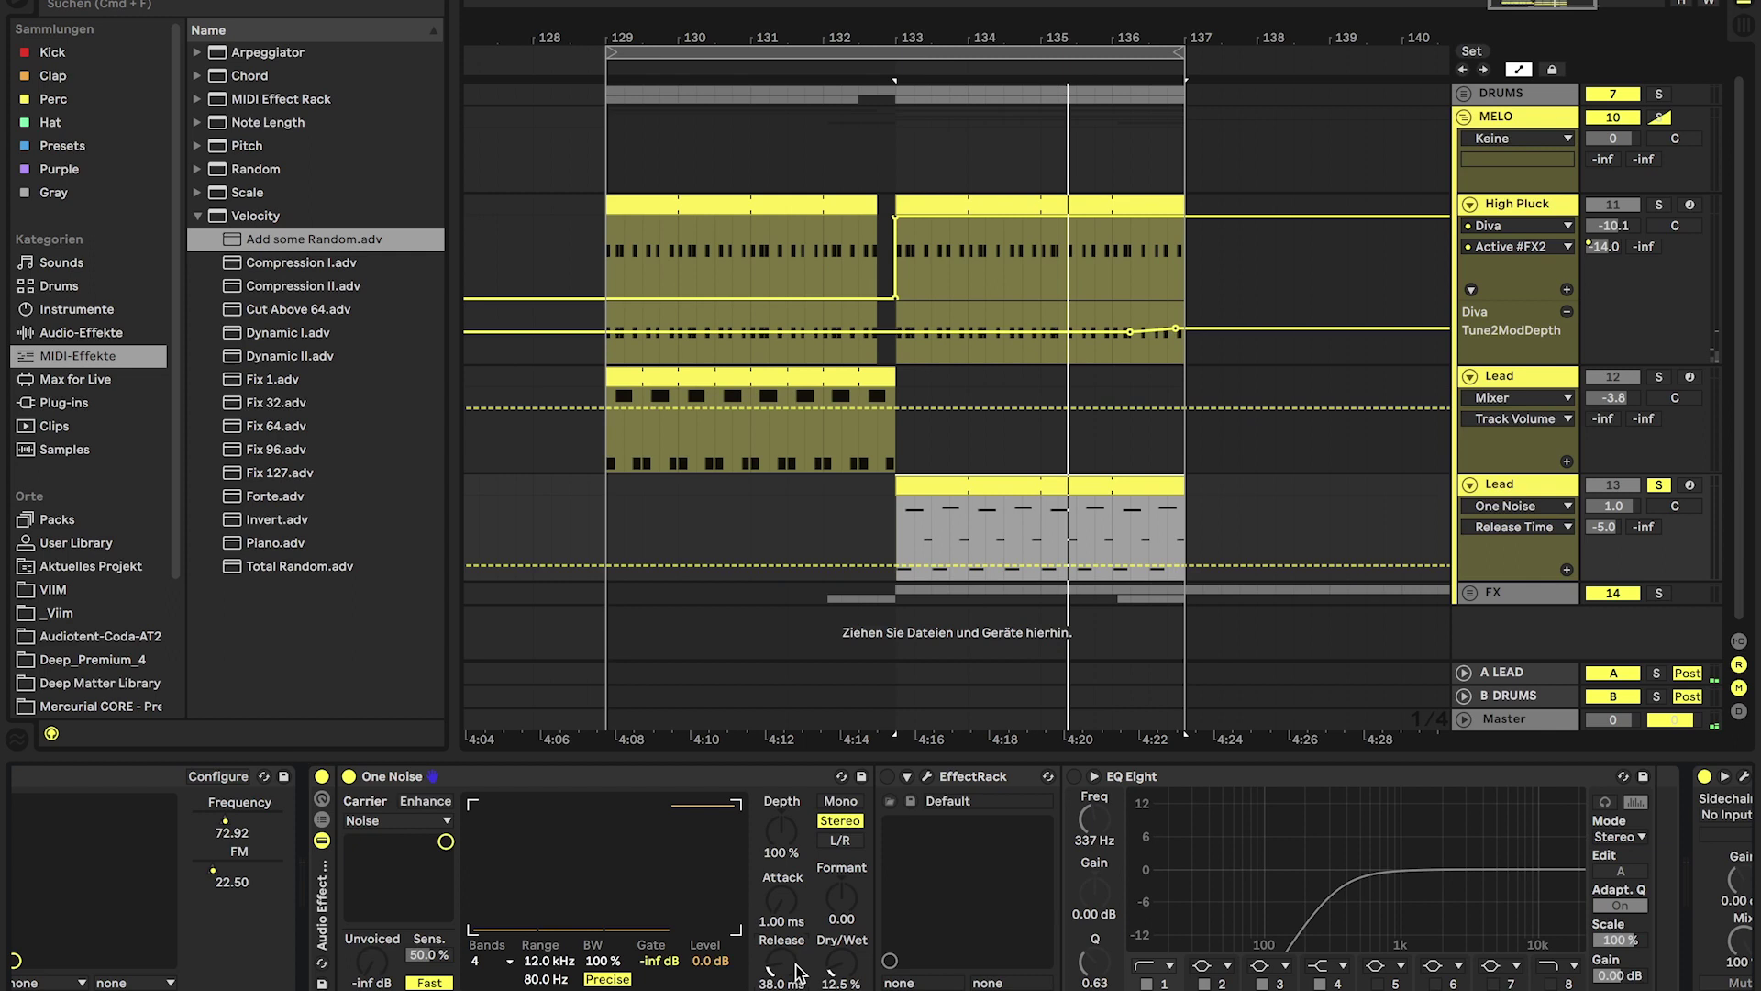
{"action": "mouse_move", "coordinate": [796, 970]}
{"action": "left_mouse_down"}
{"action": "mouse_move", "coordinate": [796, 880]}
{"action": "mouse_move", "coordinate": [798, 970]}
{"action": "left_mouse_up"}
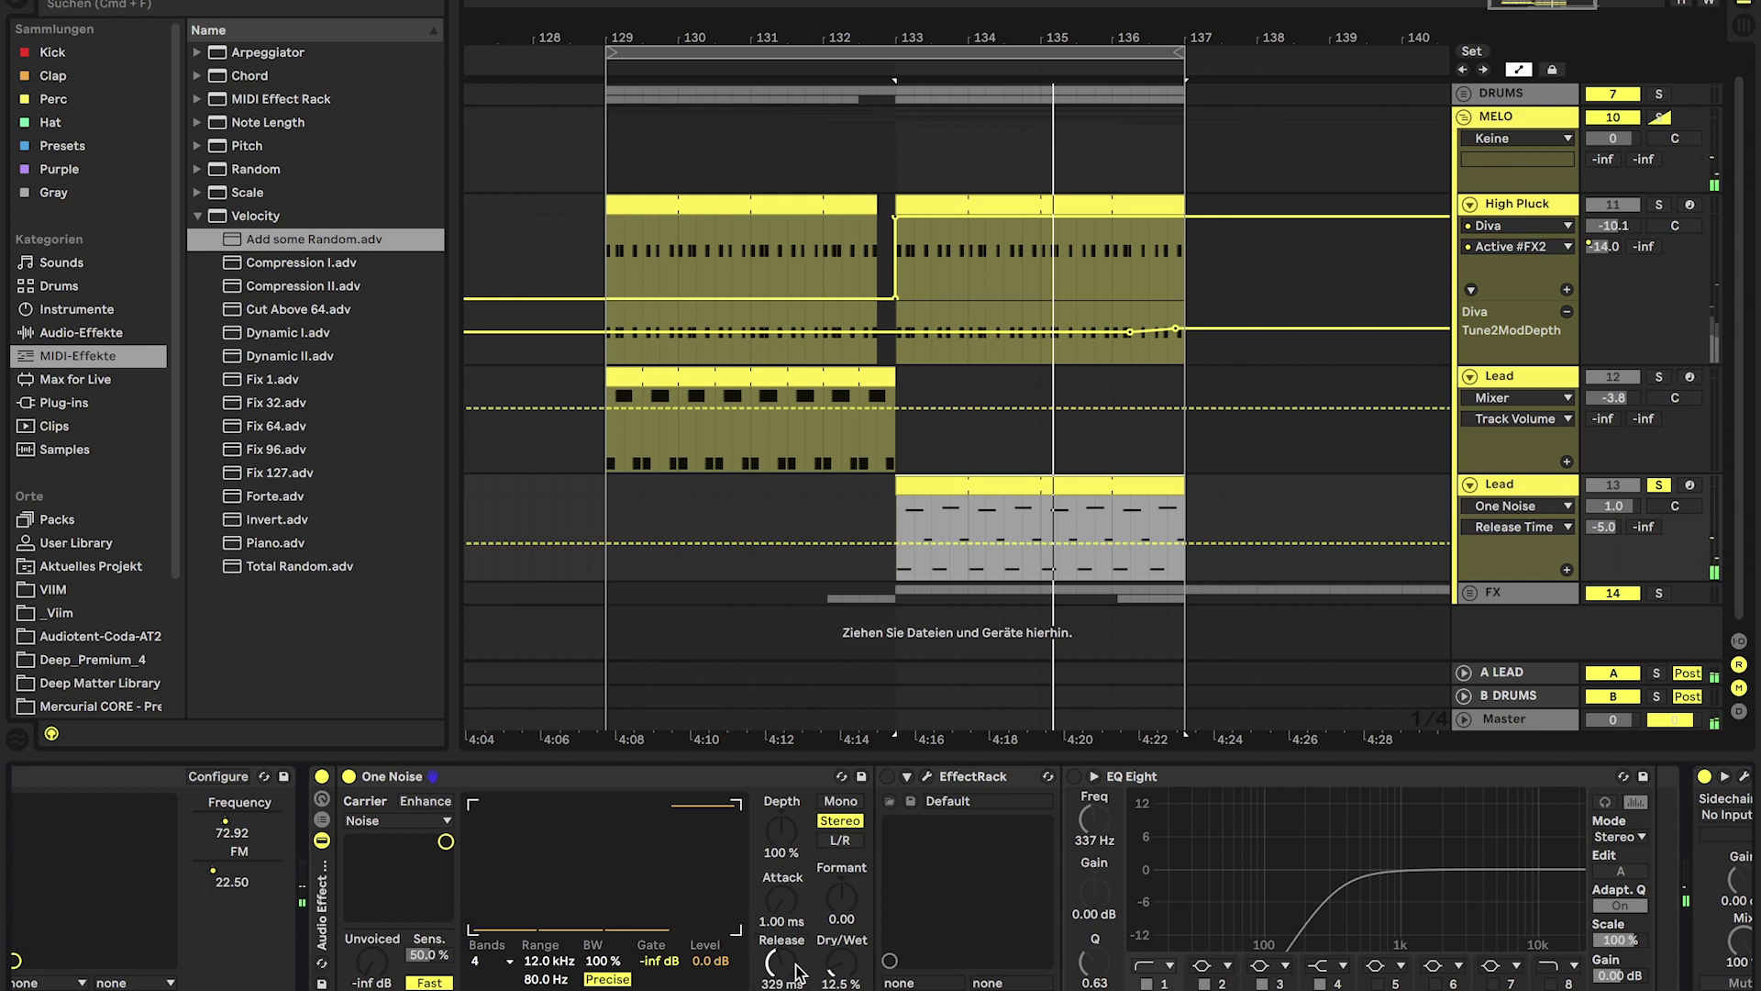
{"action": "left_click_drag", "start_coordinate": [798, 971], "coordinate": [798, 988]}
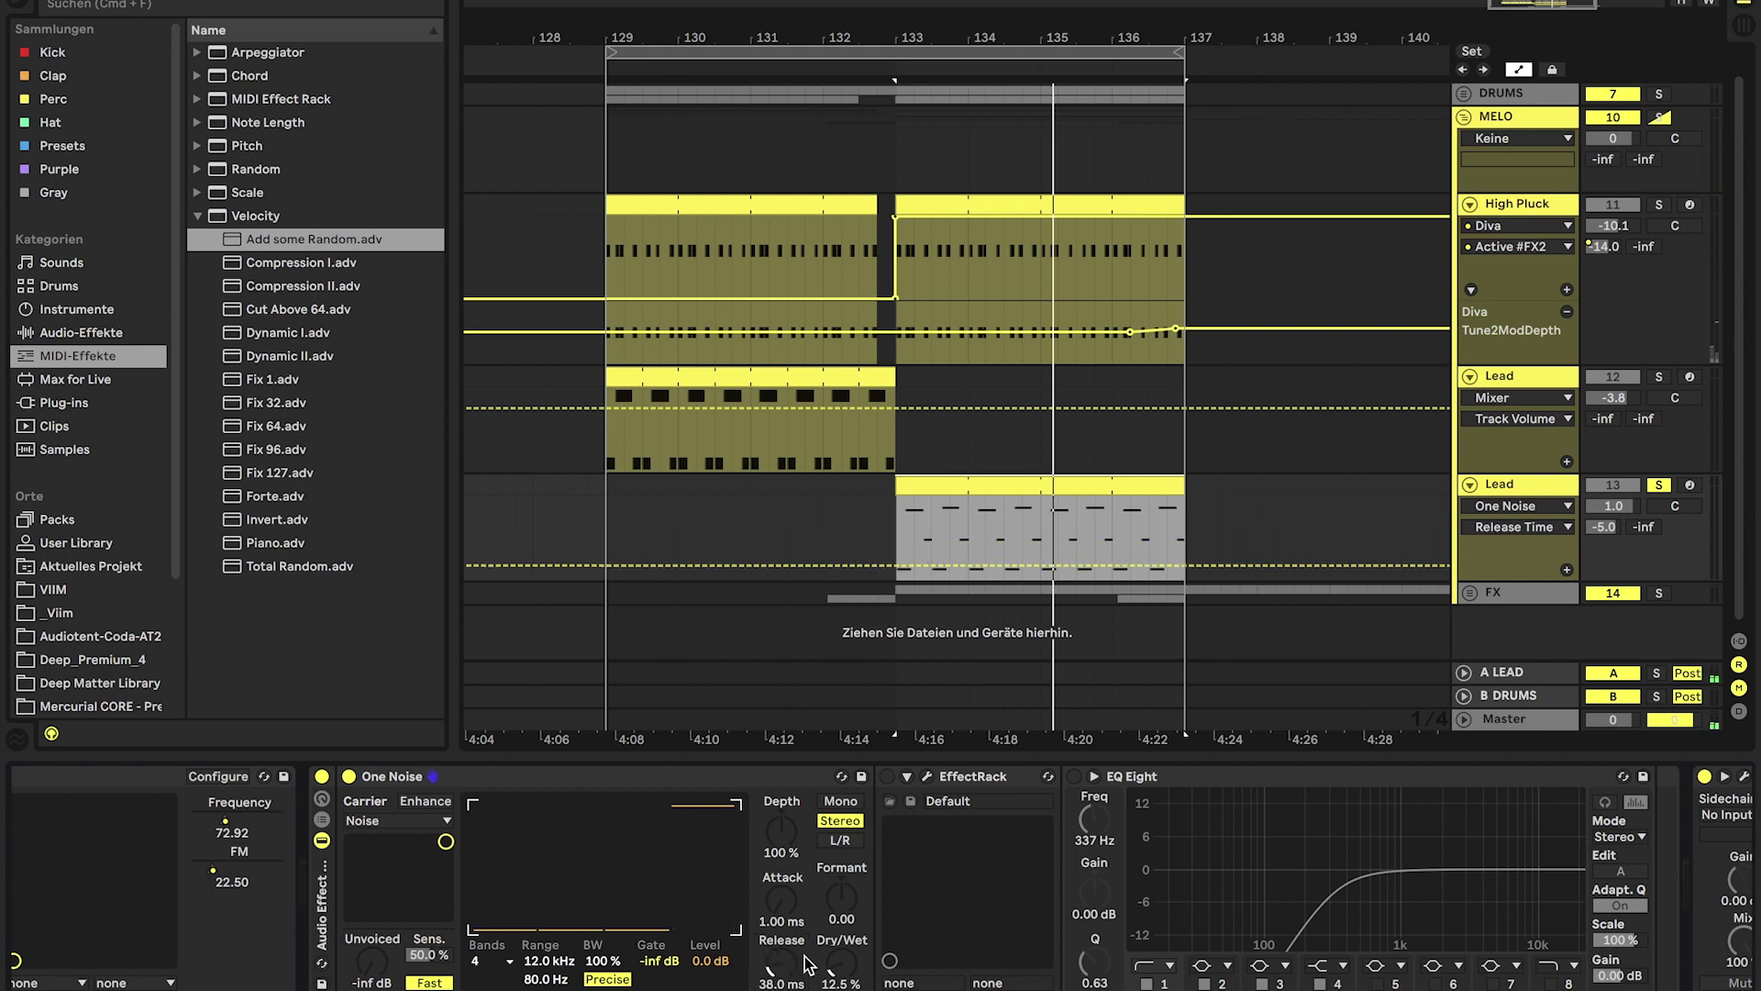
- Switch the lower Lead's EffectRack back on and inspect its Decapitator and Crystallizer modules in the plug-in window
{"action": "left_click", "coordinate": [887, 776]}
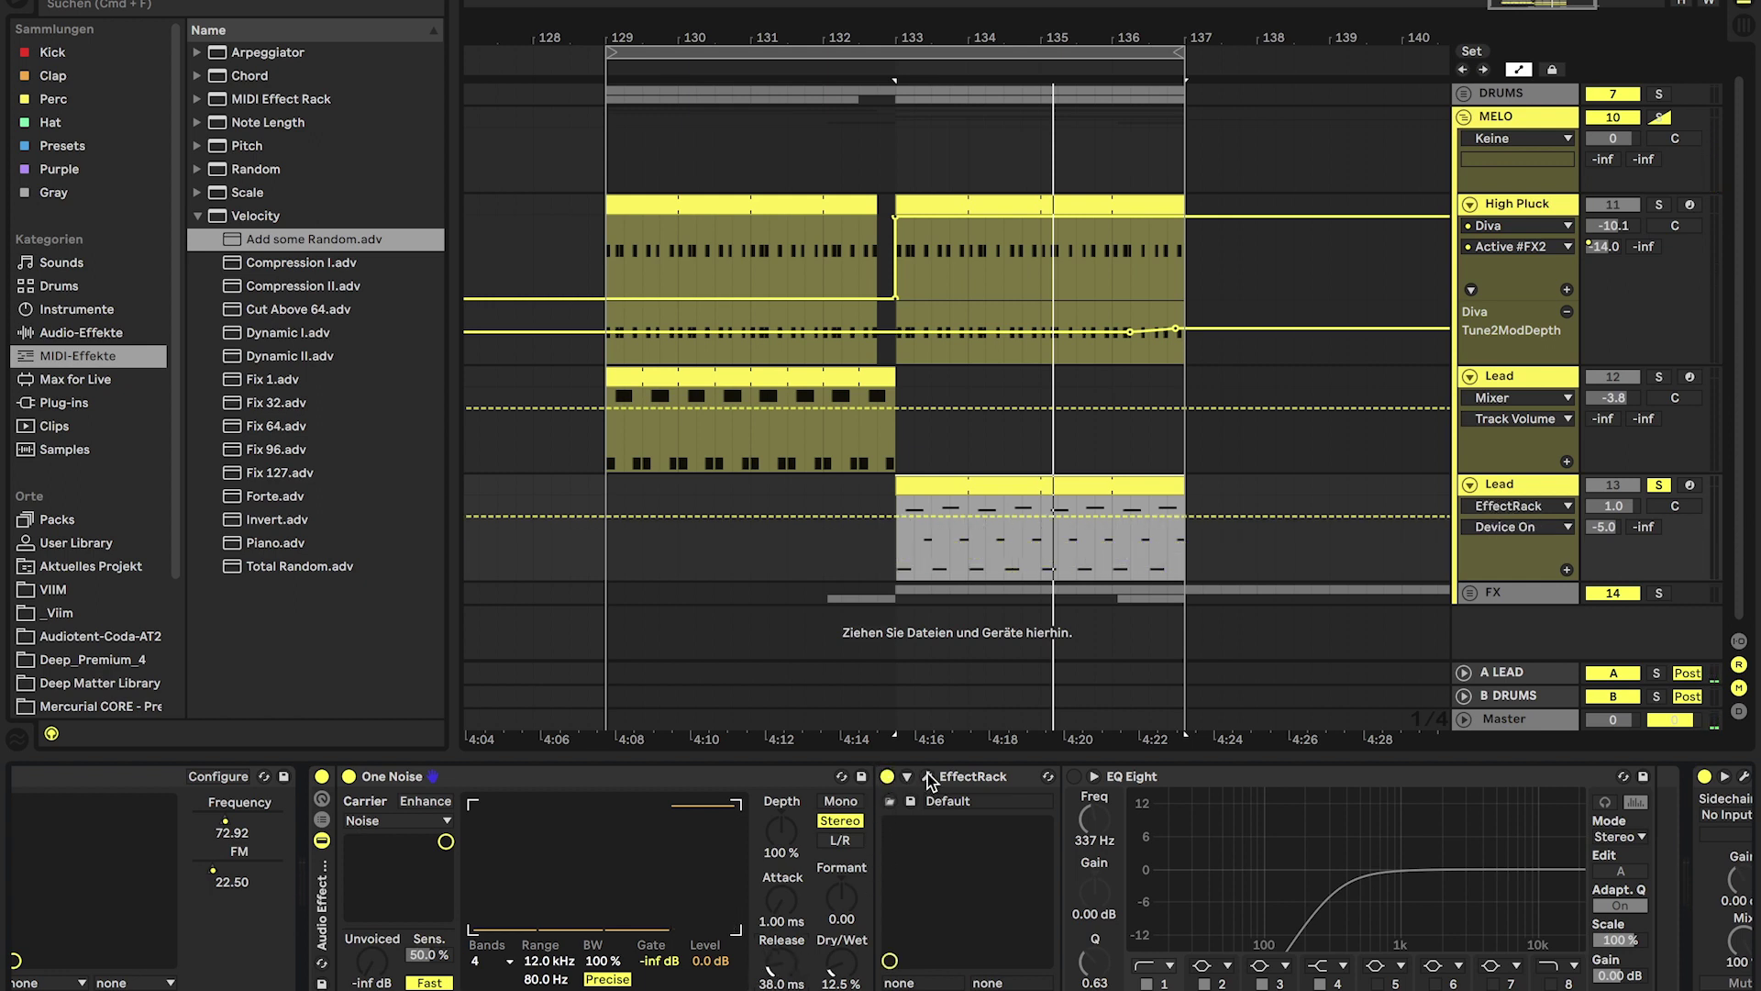
{"action": "left_click", "coordinate": [927, 776]}
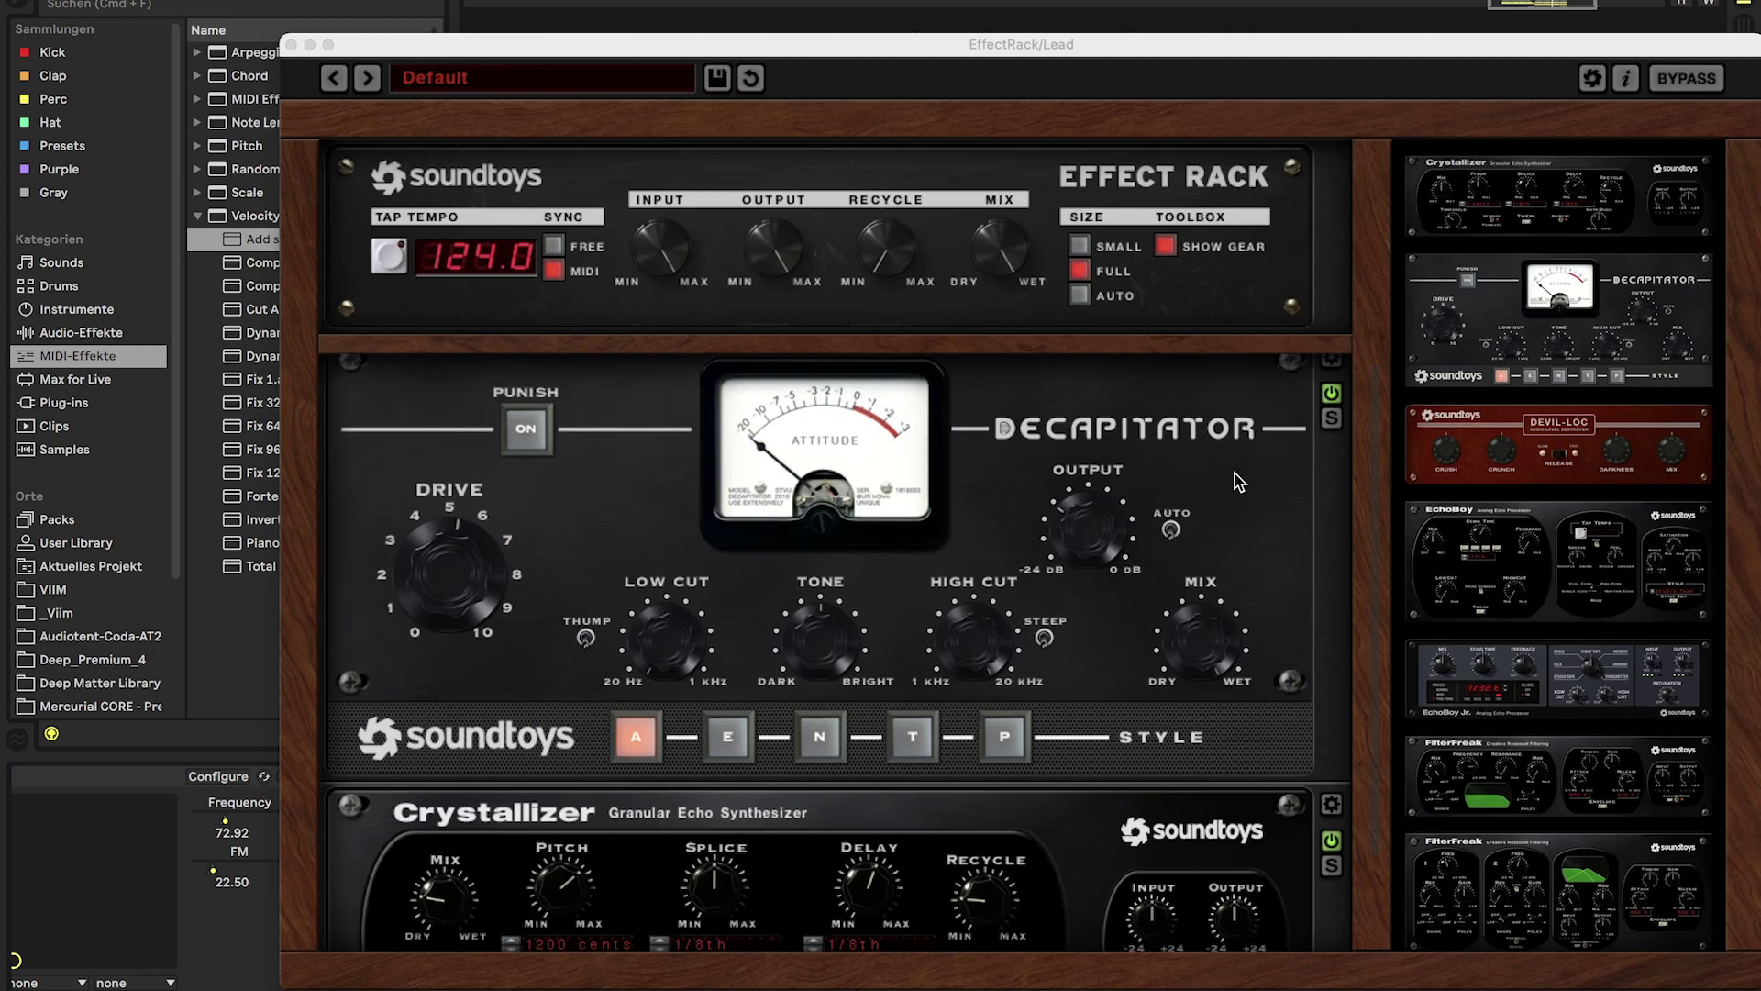
{"action": "scroll", "coordinate": [1288, 505], "scroll_direction": "down", "scroll_amount": 1}
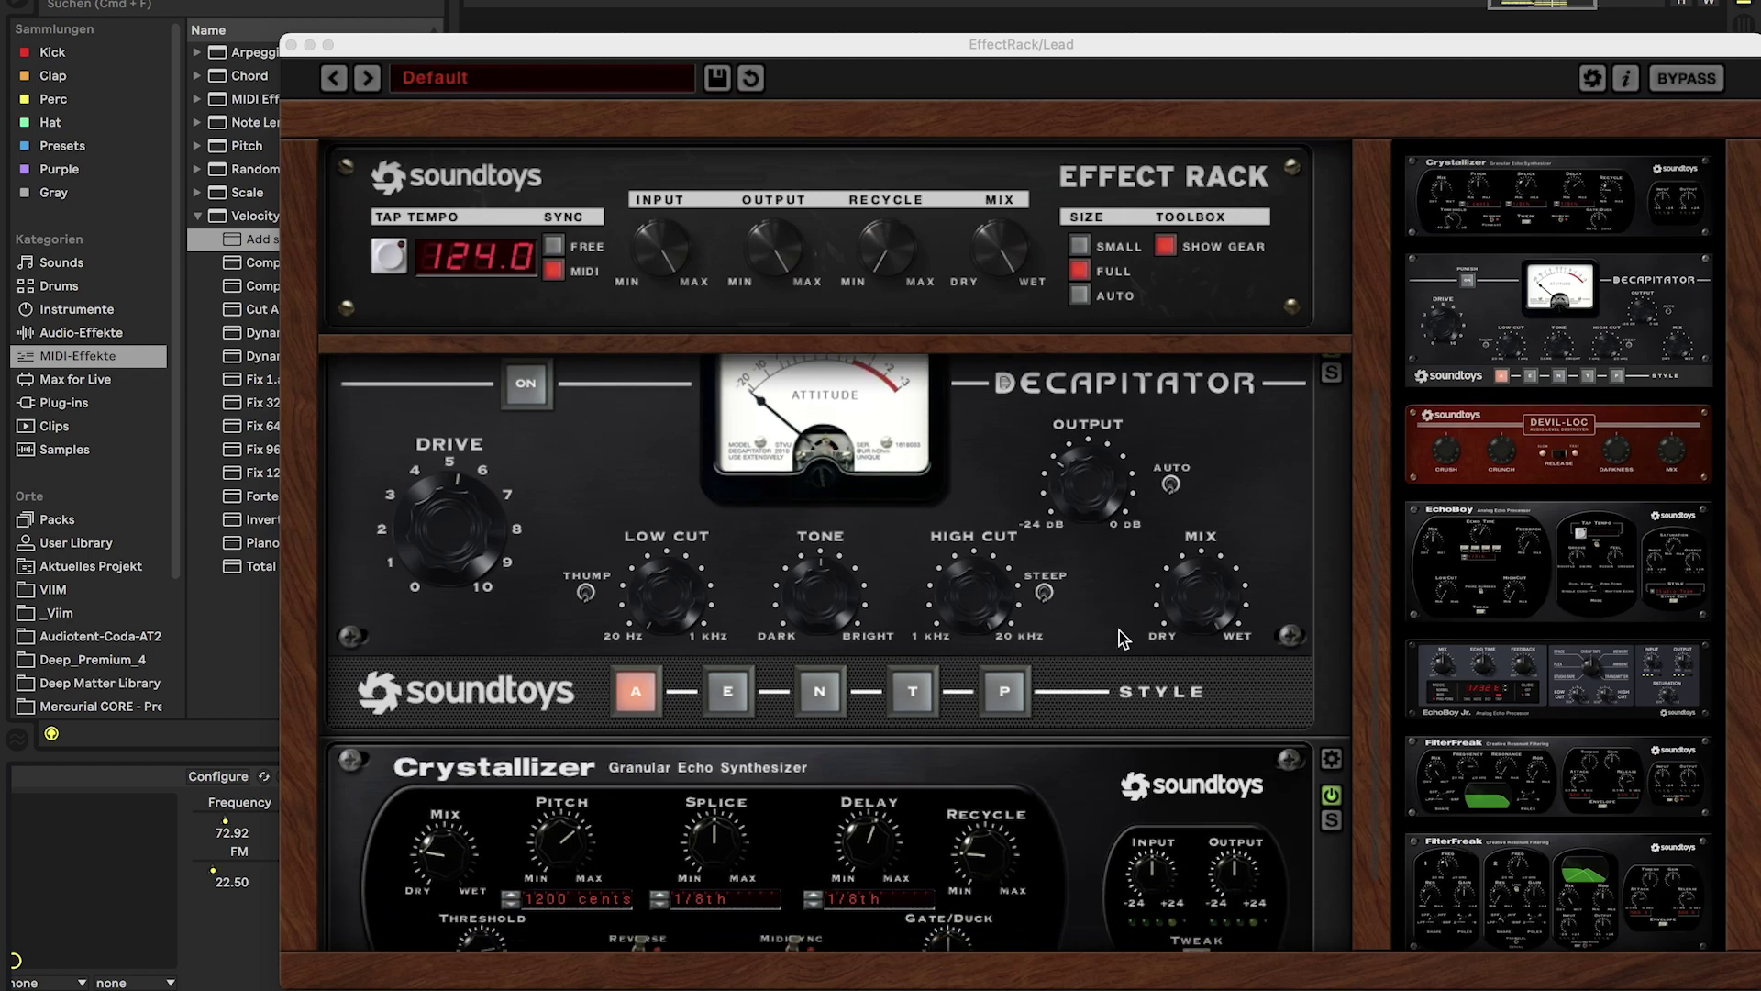
{"action": "scroll", "coordinate": [1071, 746], "scroll_direction": "down", "scroll_amount": 1}
{"action": "scroll", "coordinate": [1110, 740], "scroll_direction": "down", "scroll_amount": 1}
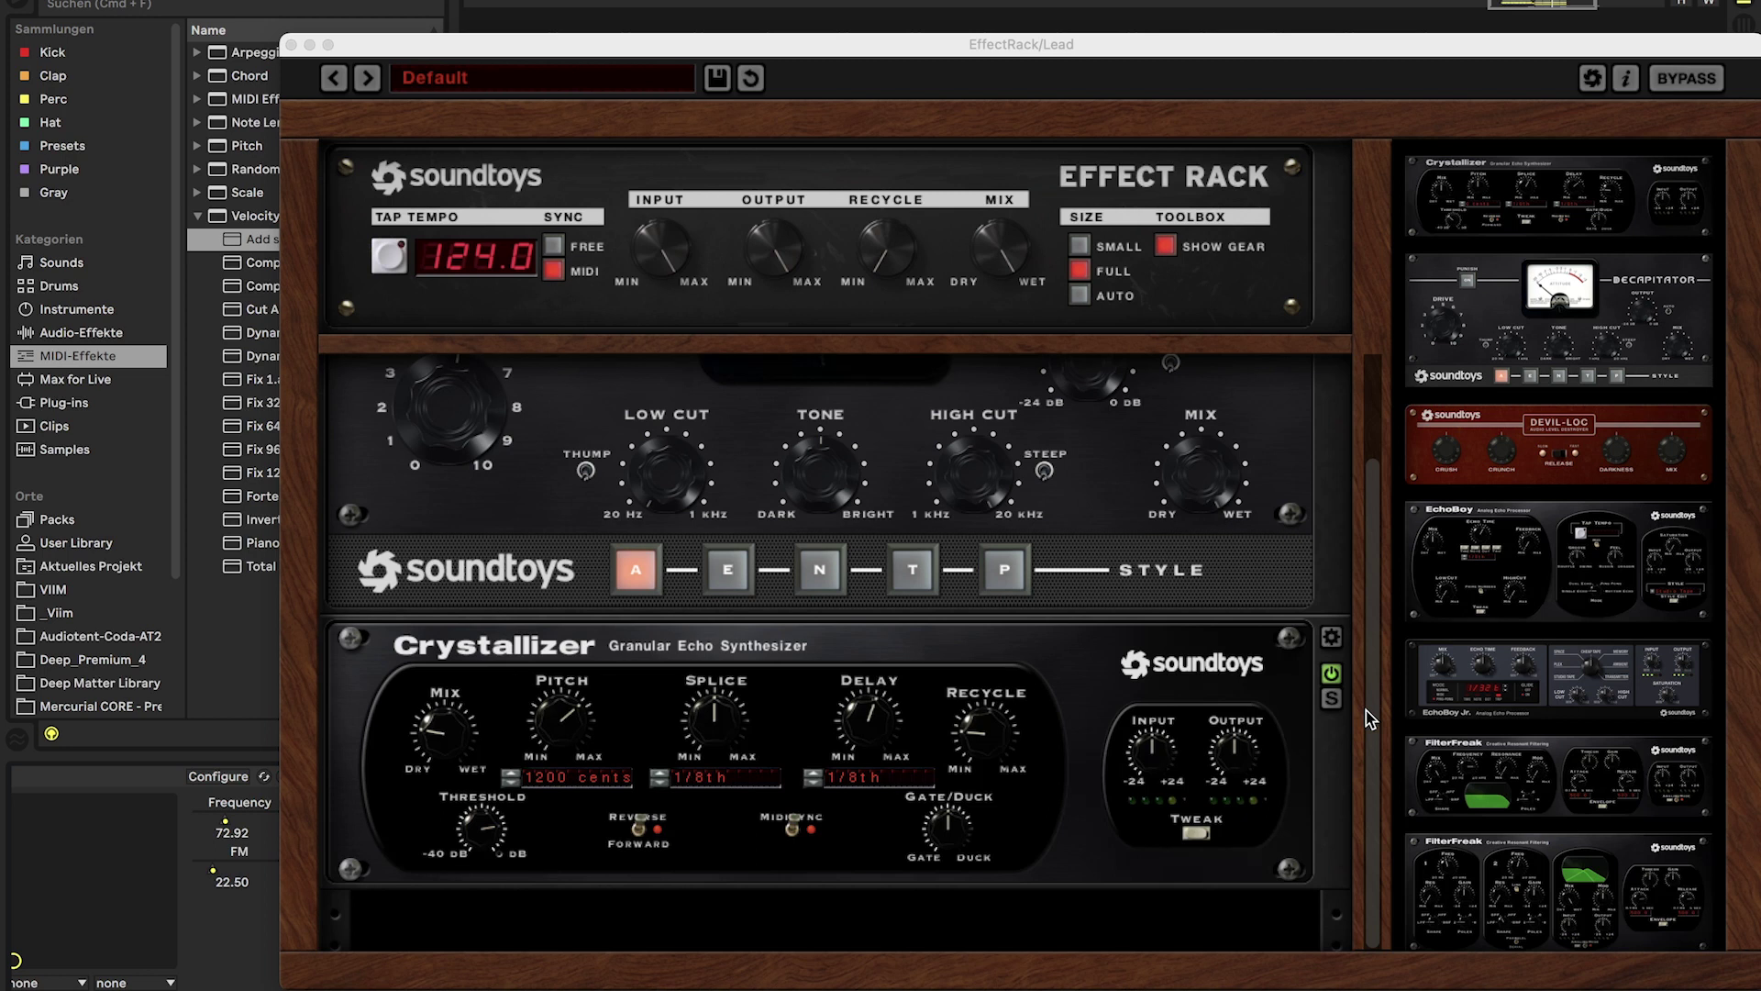
- Compare the Crystallizer off and on, try a wetter Mix, undo the Mix change, and close the EffectRack window
{"action": "left_click", "coordinate": [1334, 675]}
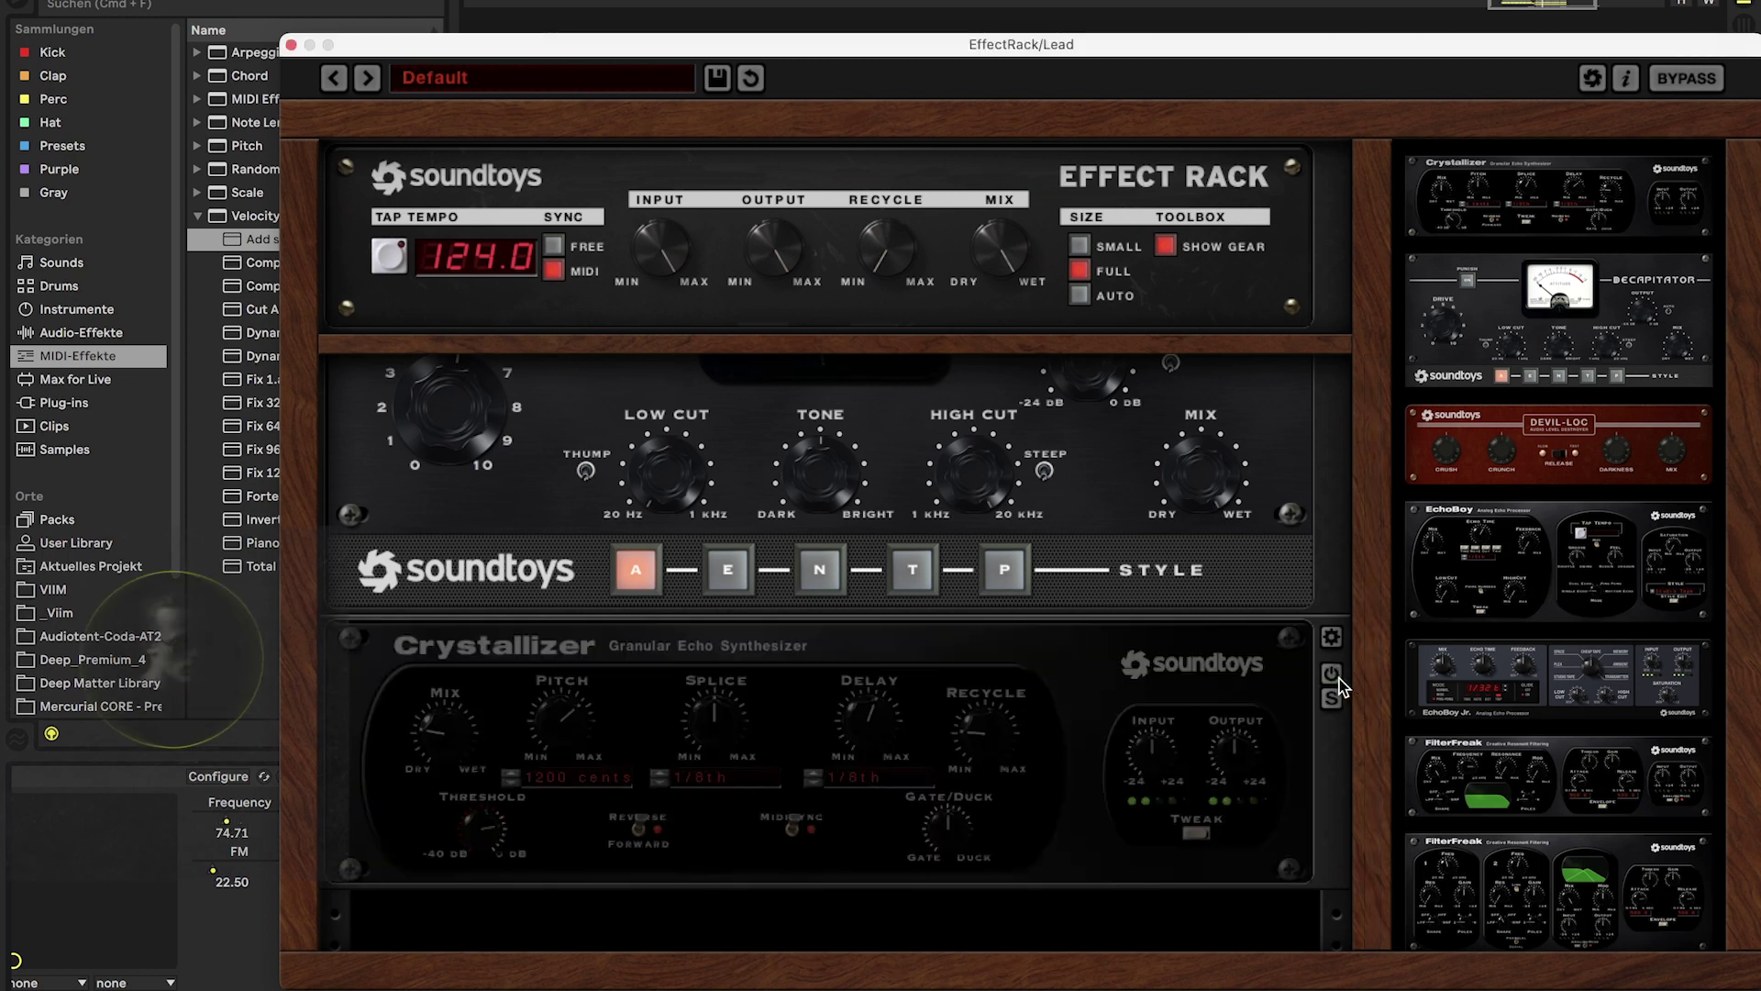
{"action": "left_click", "coordinate": [1333, 675]}
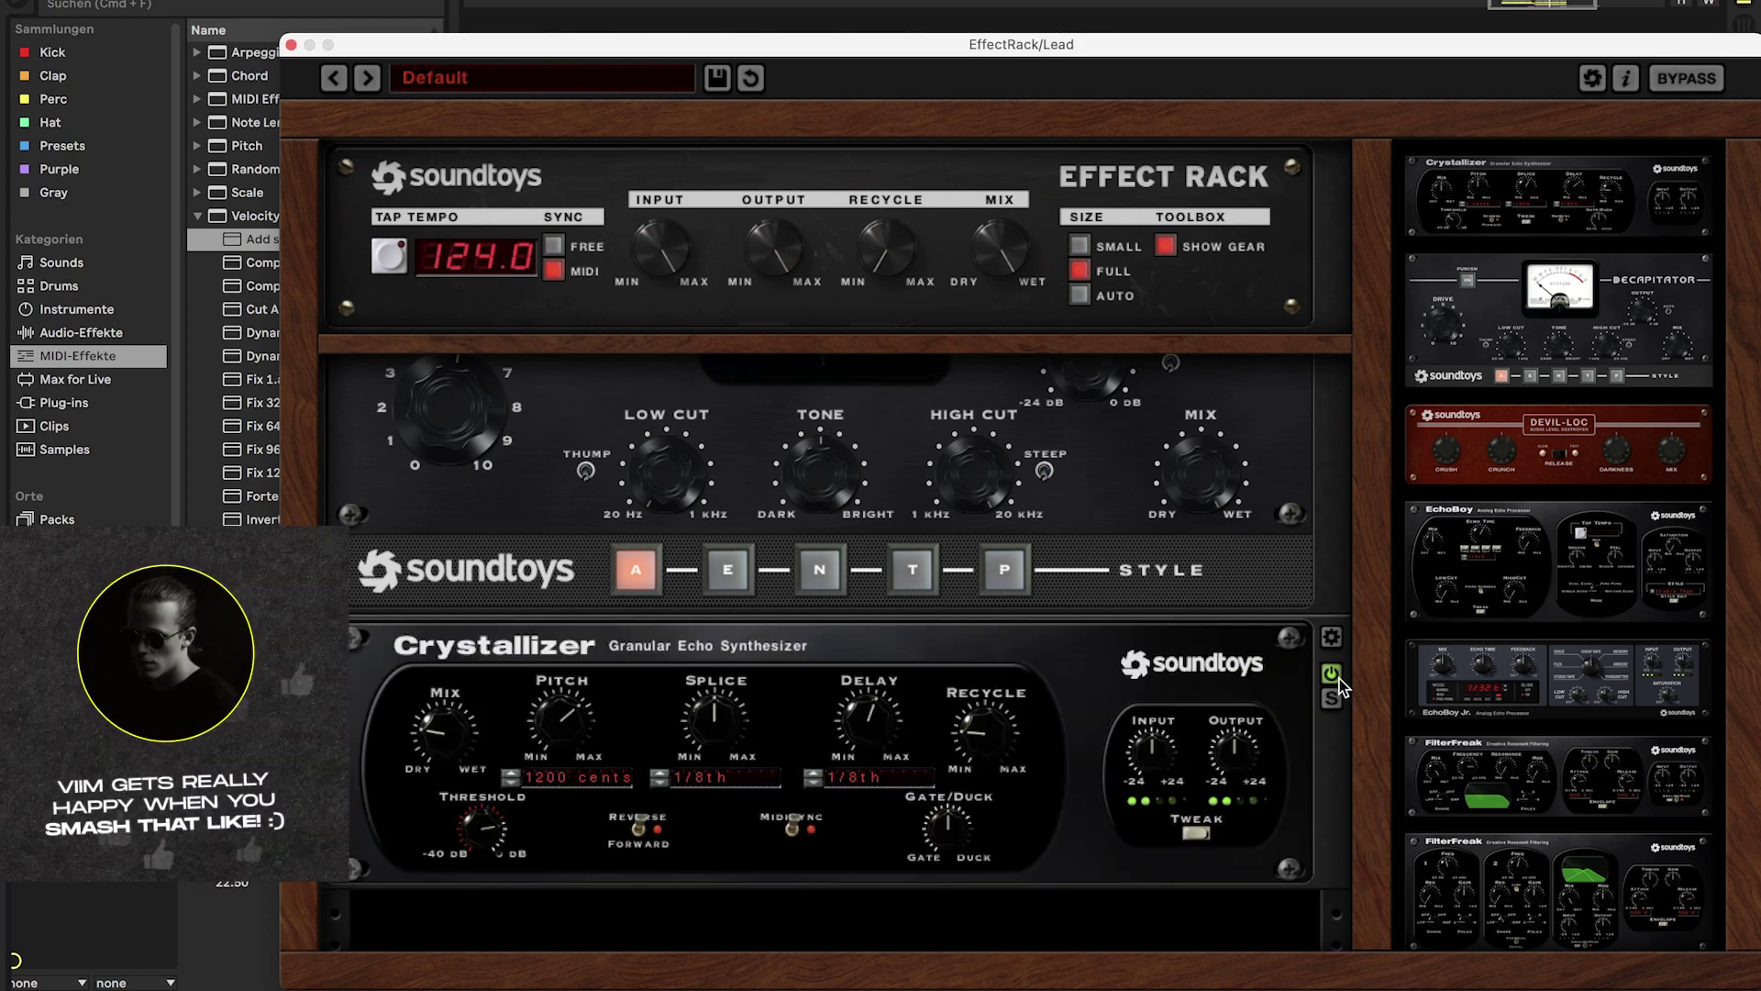
{"action": "left_click_drag", "start_coordinate": [443, 729], "coordinate": [429, 606]}
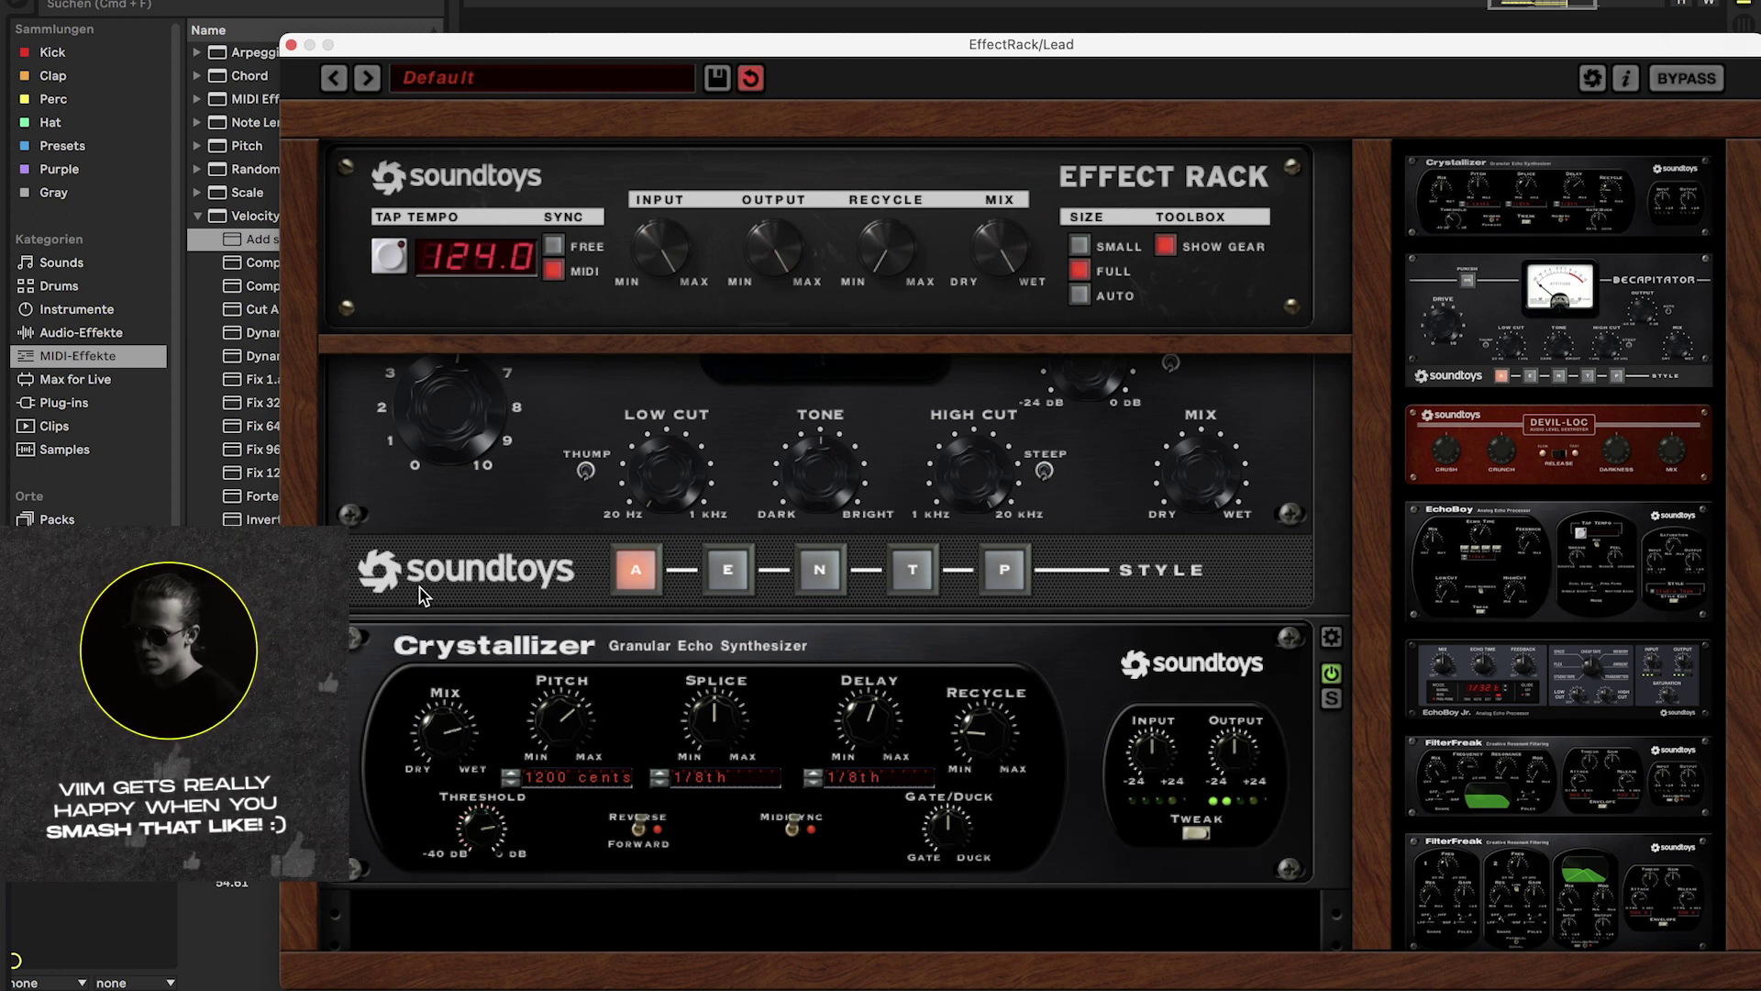
{"action": "key", "text": "super+z"}
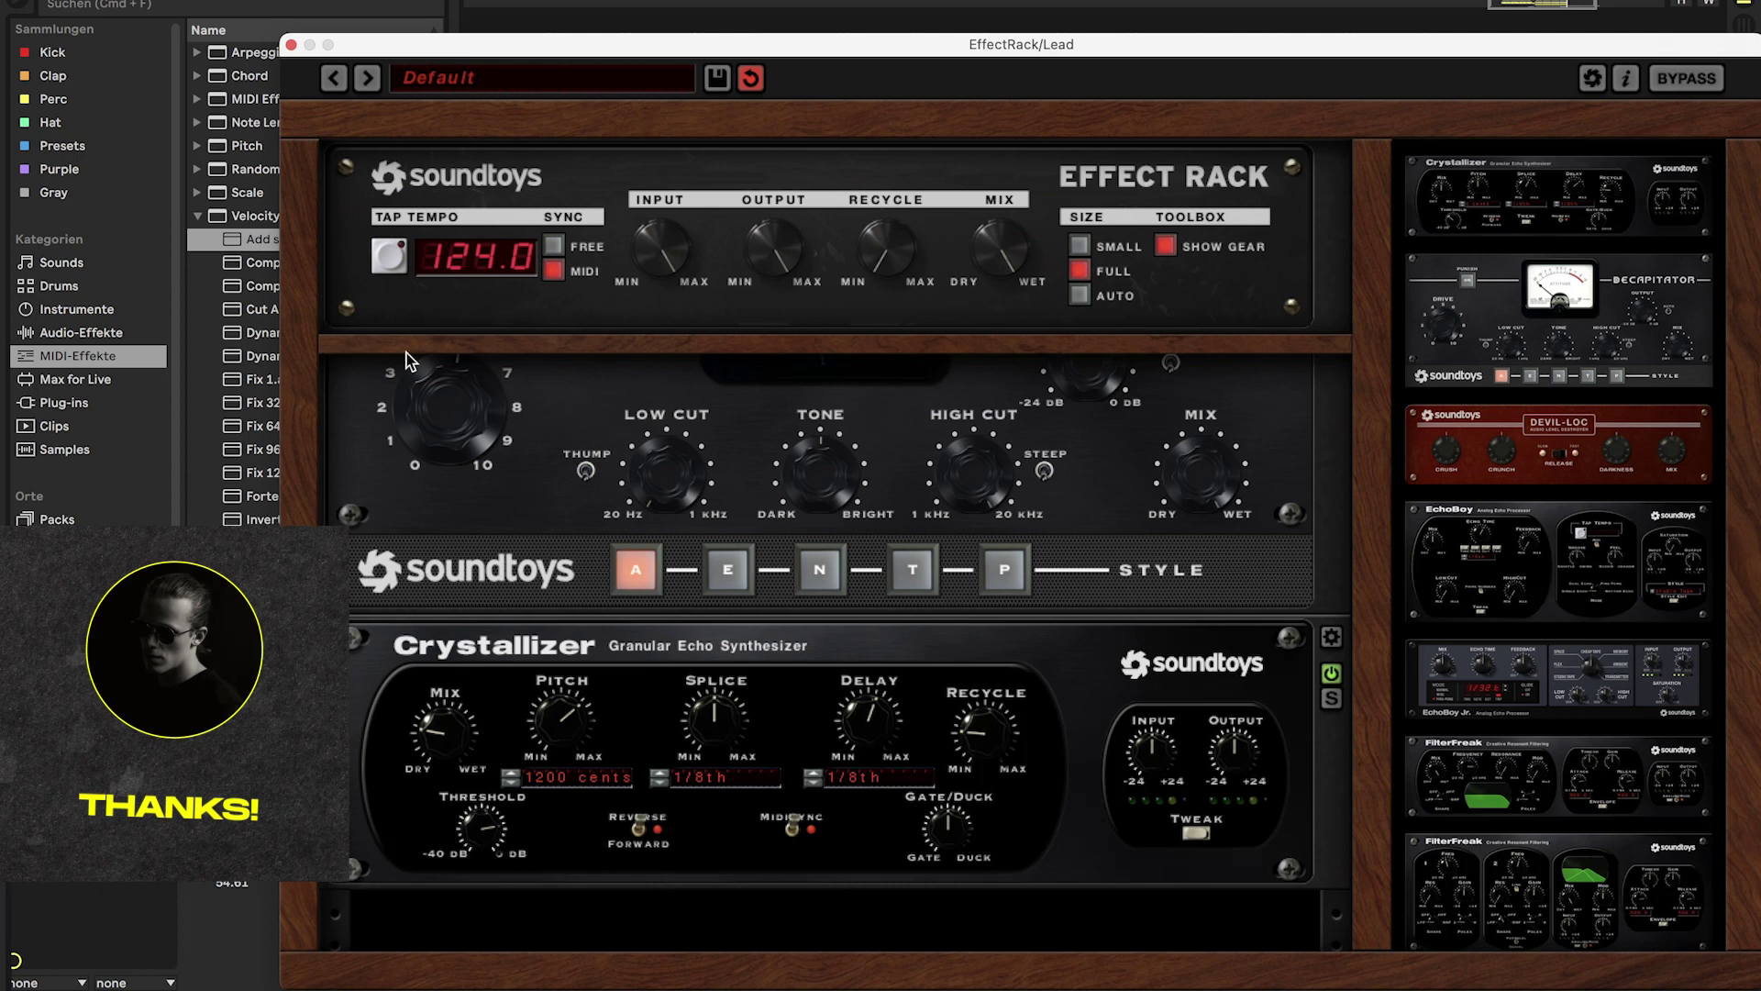
{"action": "left_click", "coordinate": [292, 45]}
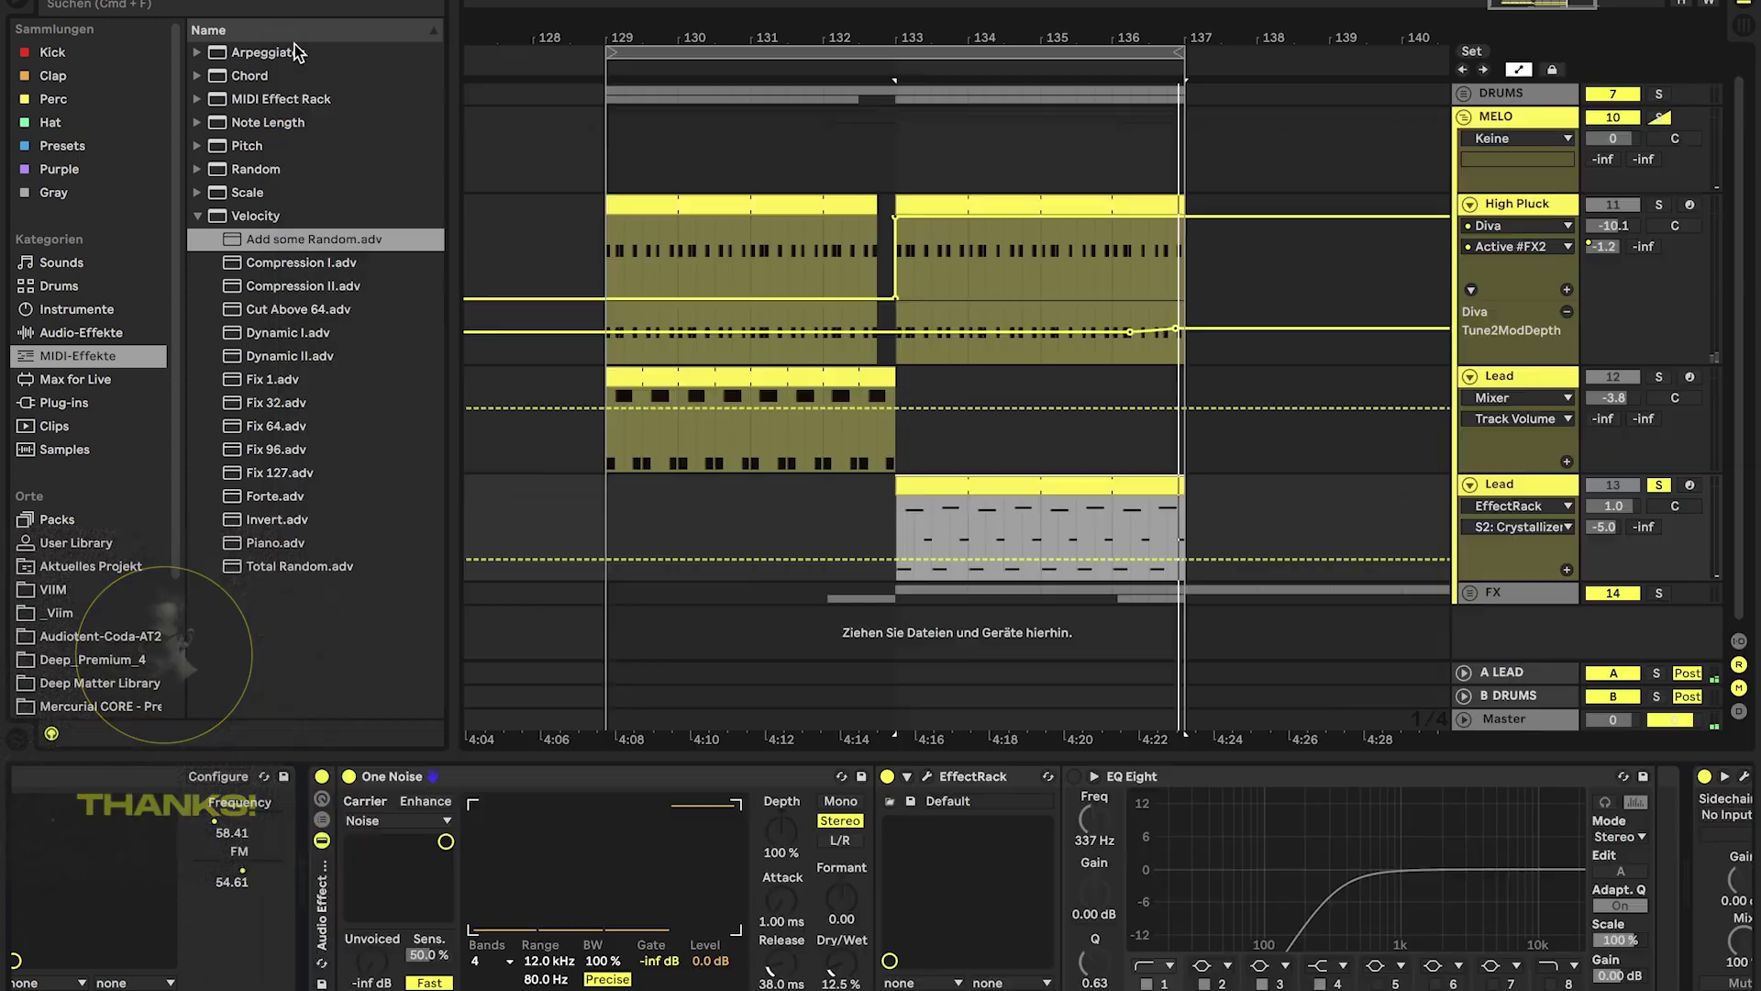
- Switch the lower Lead's EQ Eight back on, fold the lower Lead and High Pluck tracks, and collapse the MELO group
{"action": "left_click", "coordinate": [1160, 779]}
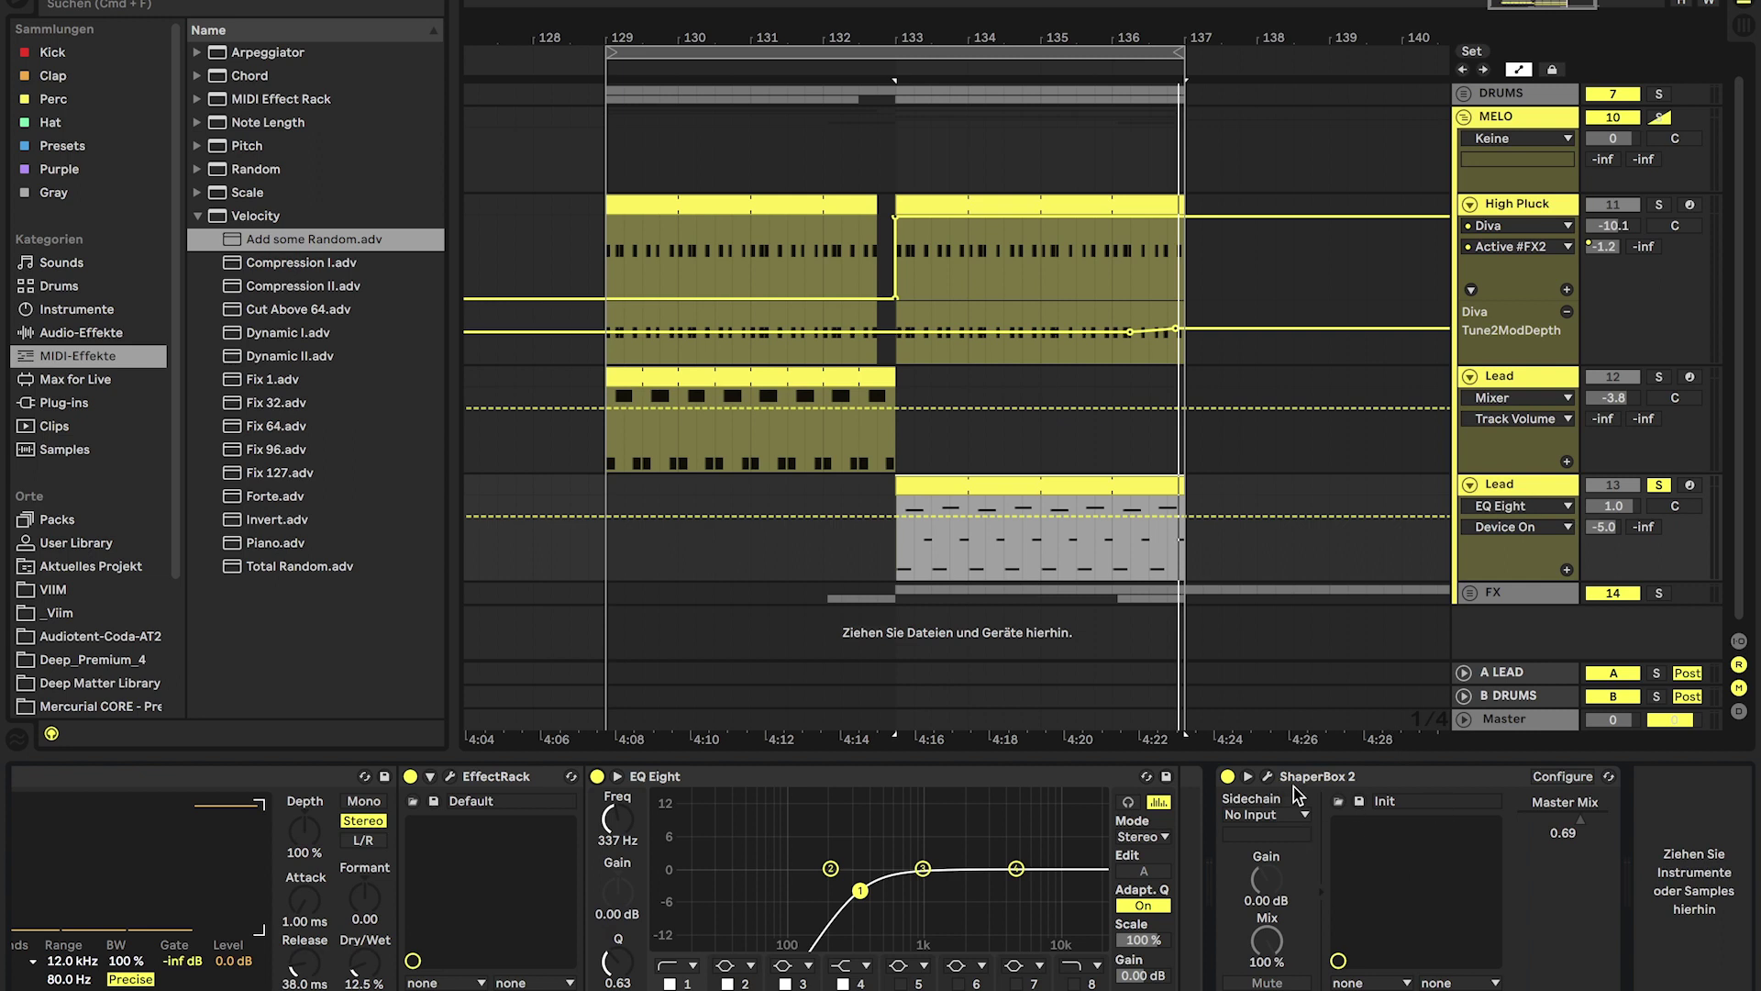
{"action": "left_click", "coordinate": [1471, 484]}
{"action": "left_click", "coordinate": [1471, 227]}
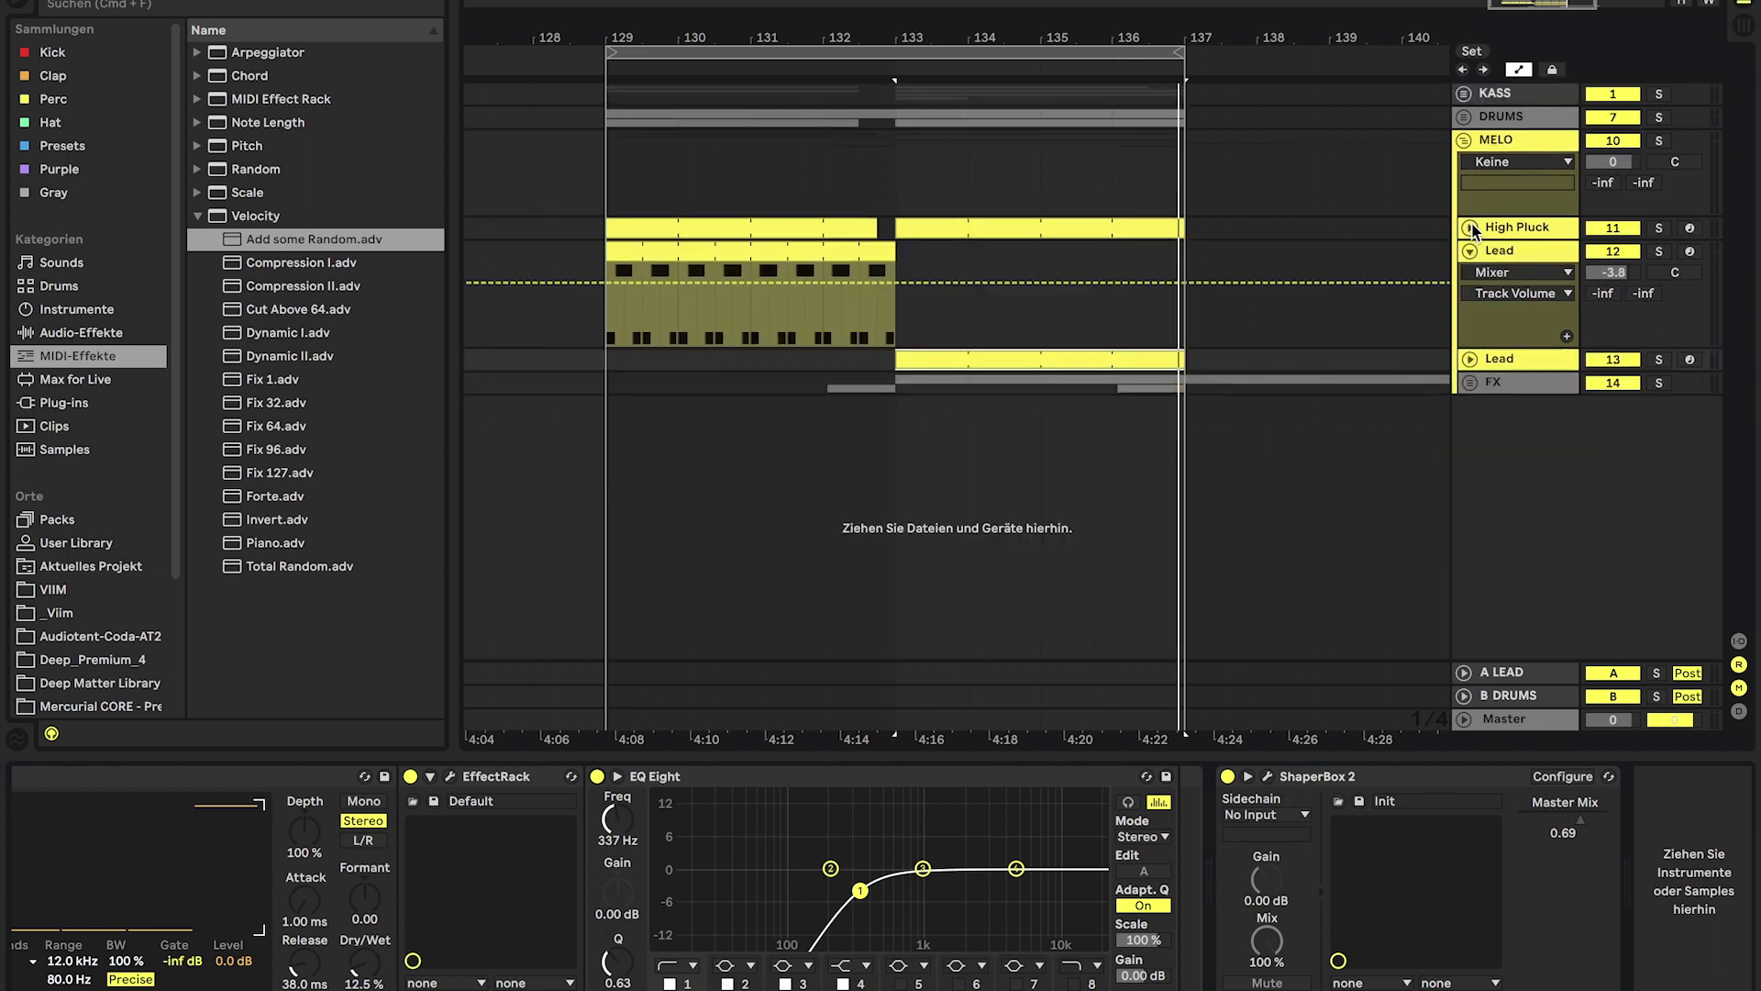
{"action": "left_click", "coordinate": [1464, 140]}
- Solo and play the DRUMS group from bar 131, comparing its Comp VCA-65 off and on and inspecting the compressor's plug-in window
{"action": "left_click", "coordinate": [1526, 116]}
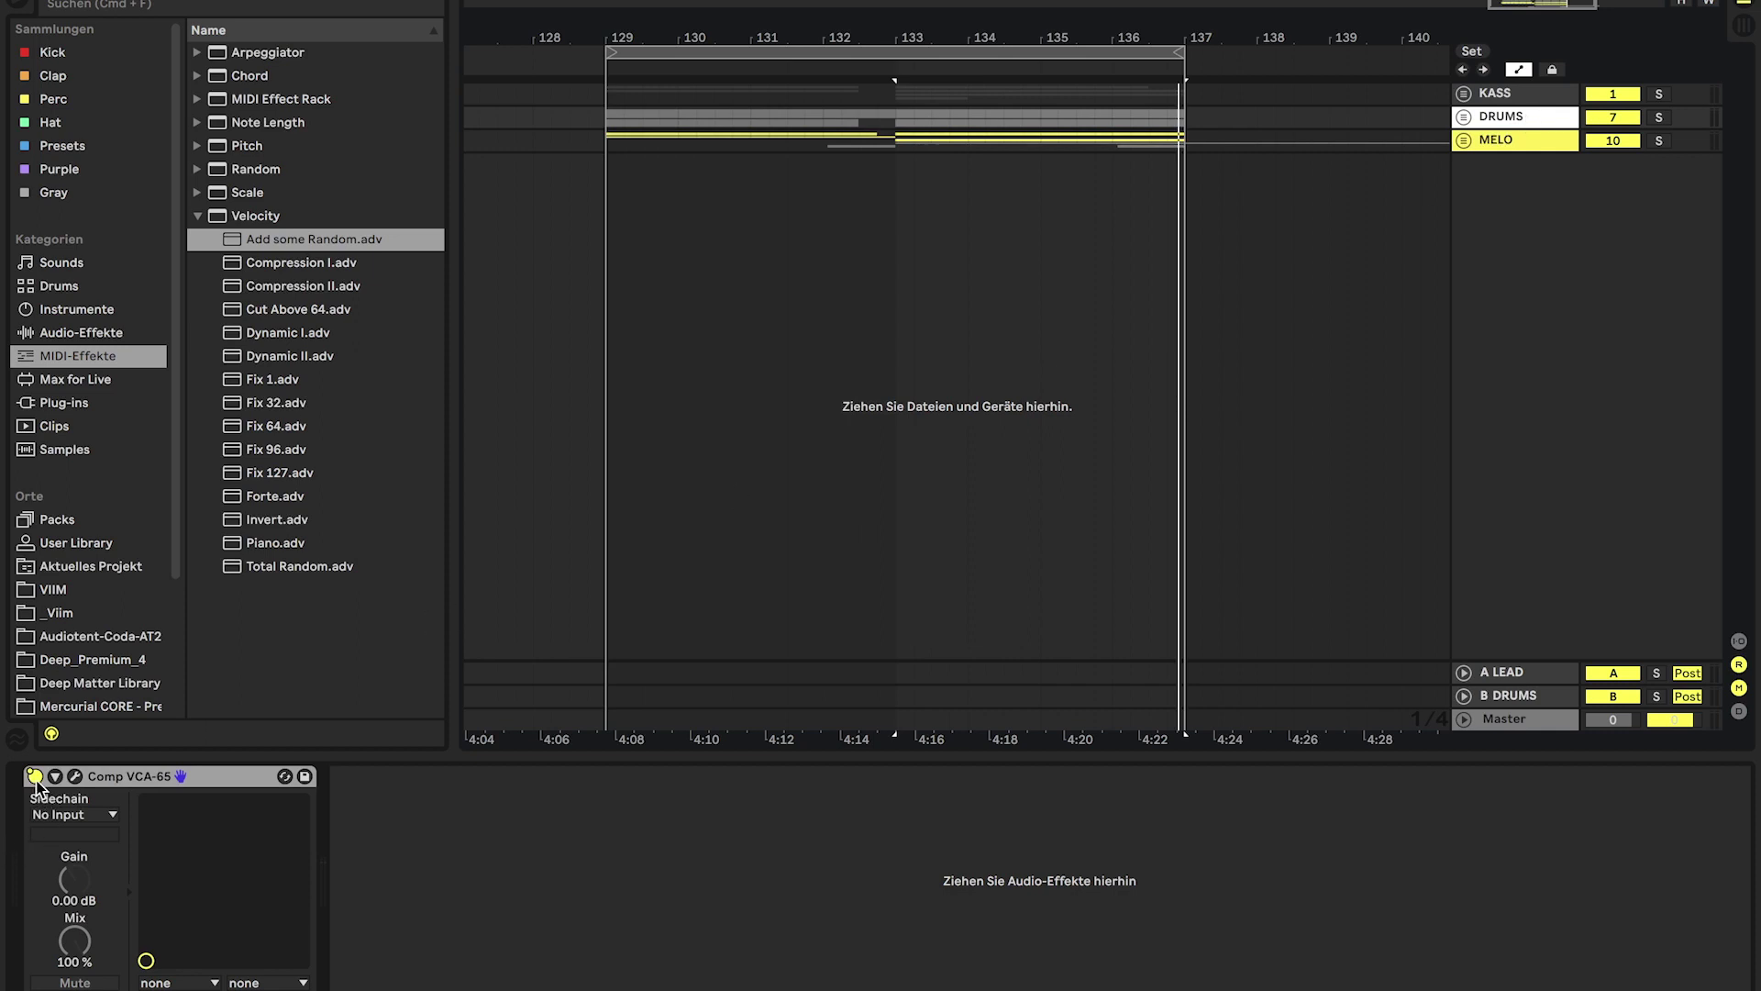
{"action": "left_click", "coordinate": [752, 170]}
{"action": "left_click", "coordinate": [1658, 117]}
{"action": "key", "text": "space"}
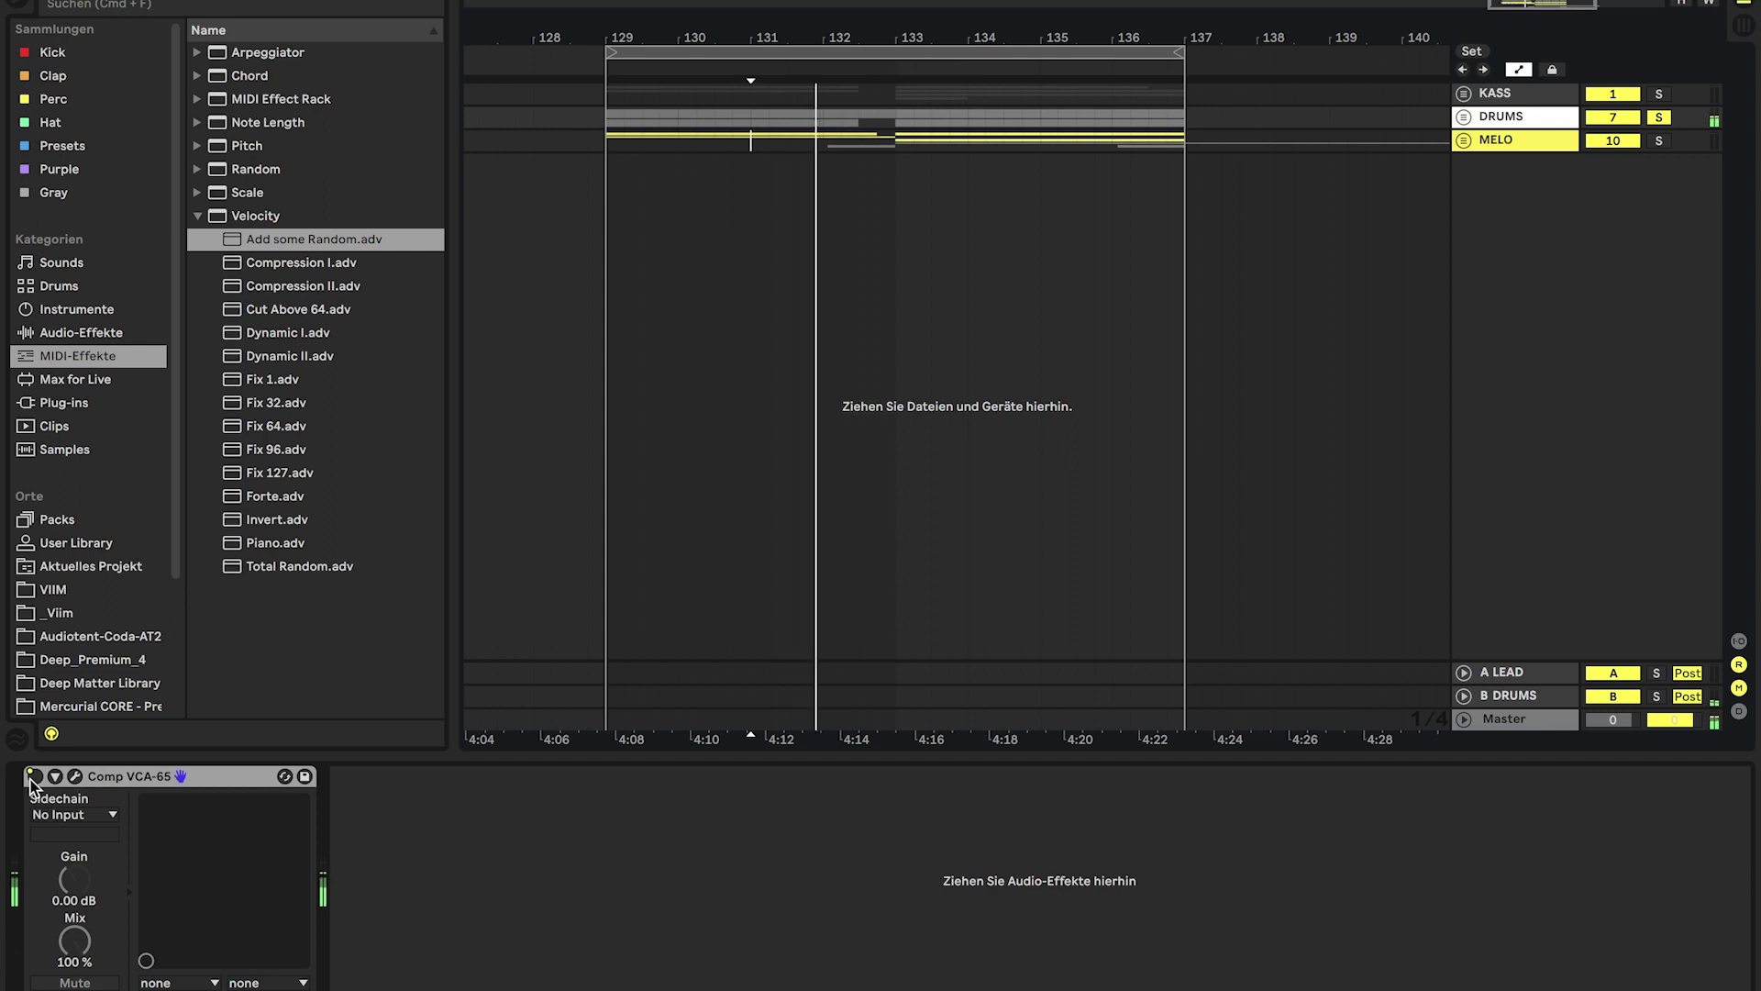
{"action": "left_click", "coordinate": [74, 776]}
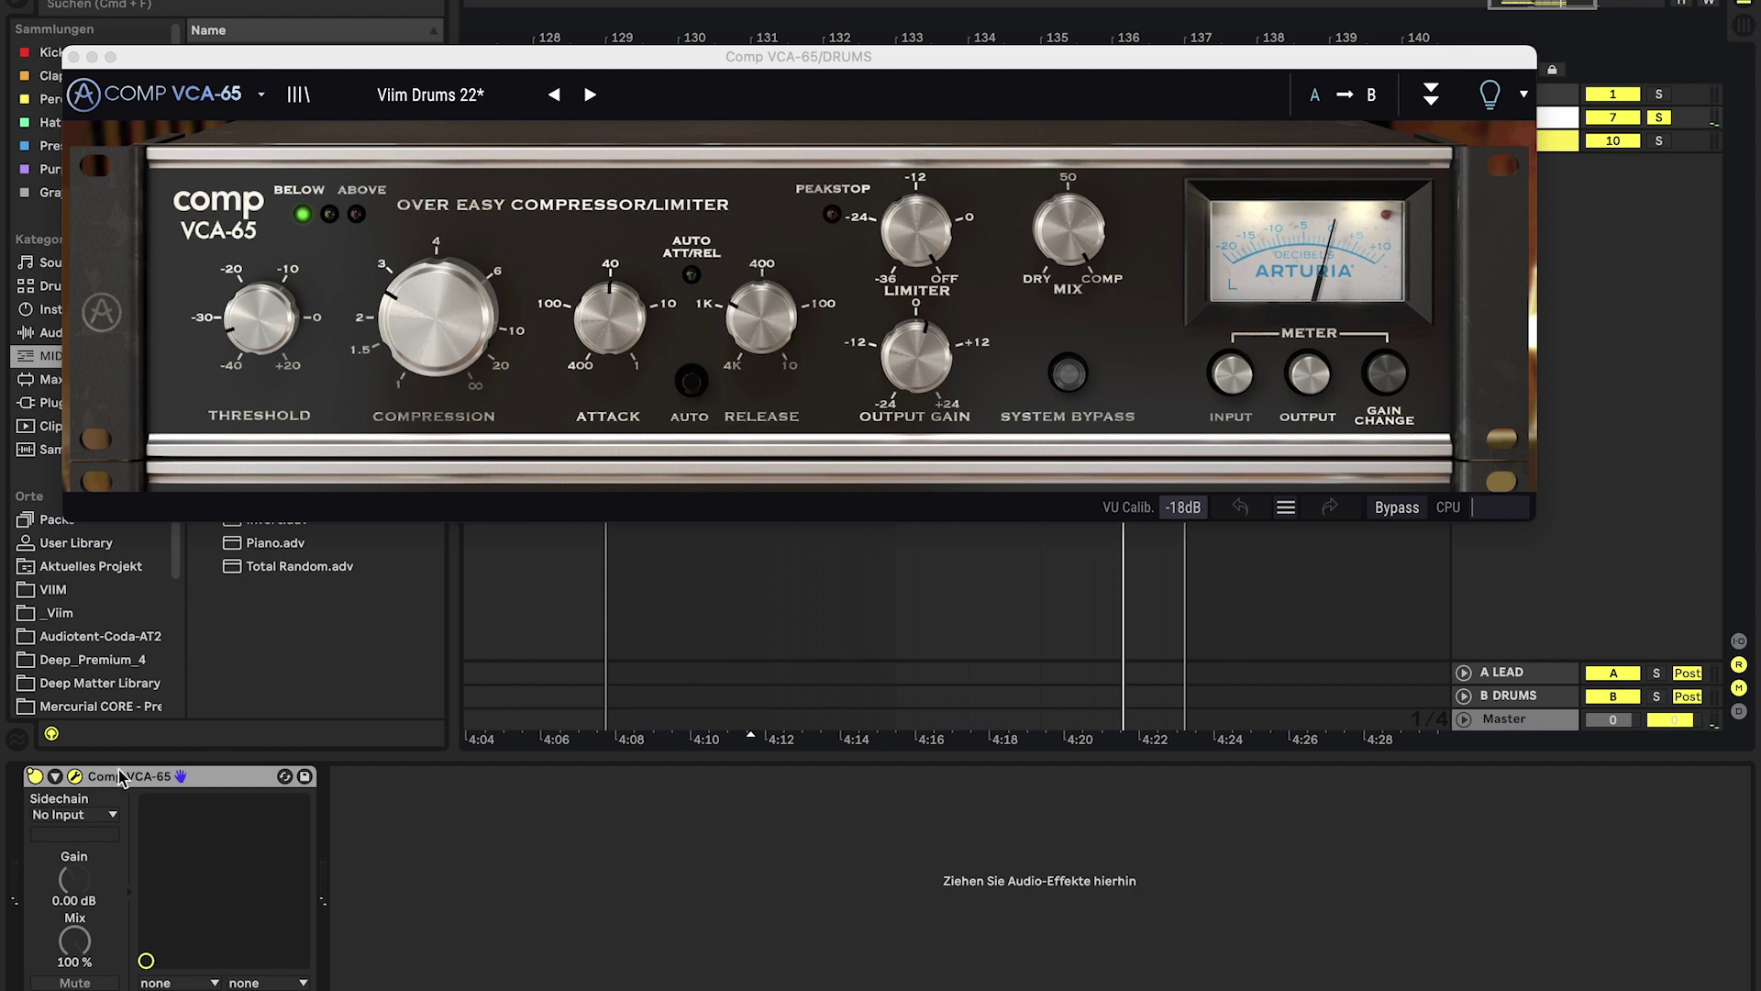
{"action": "left_click", "coordinate": [74, 778]}
- Solo and play the KASS group from bar 133, inspecting its second Comp FET-76 and comparing it bypassed and active
{"action": "left_click", "coordinate": [896, 144]}
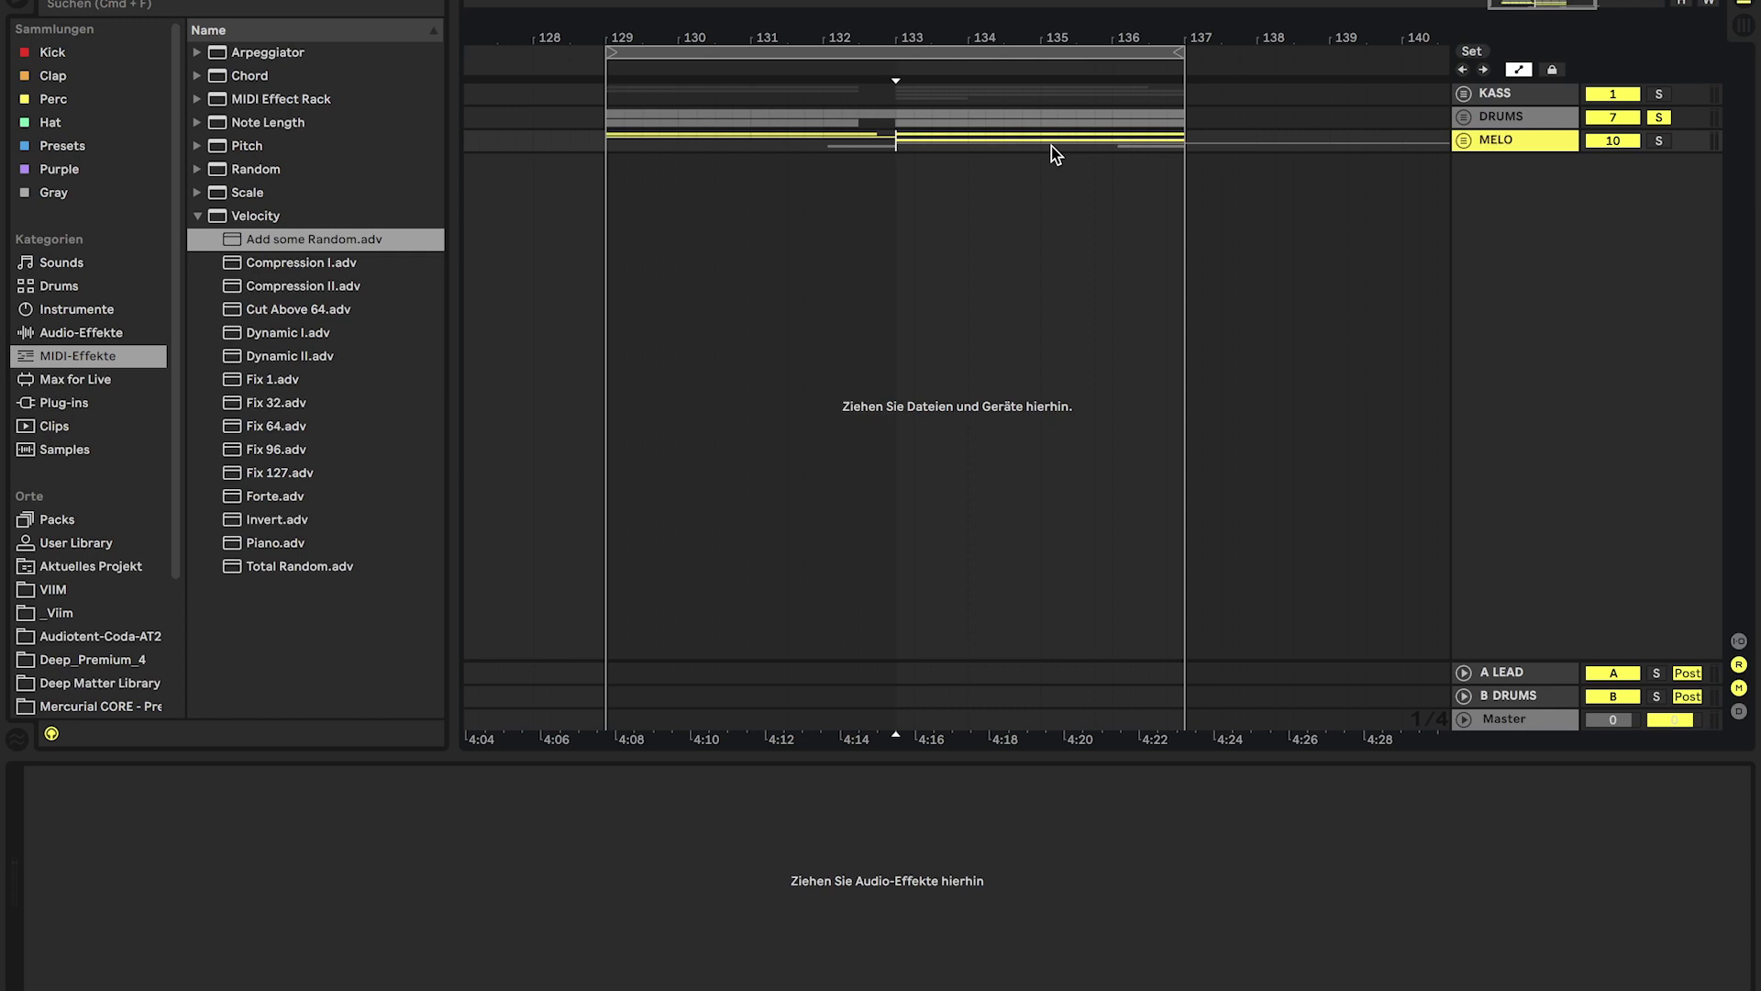
{"action": "left_click", "coordinate": [1557, 91]}
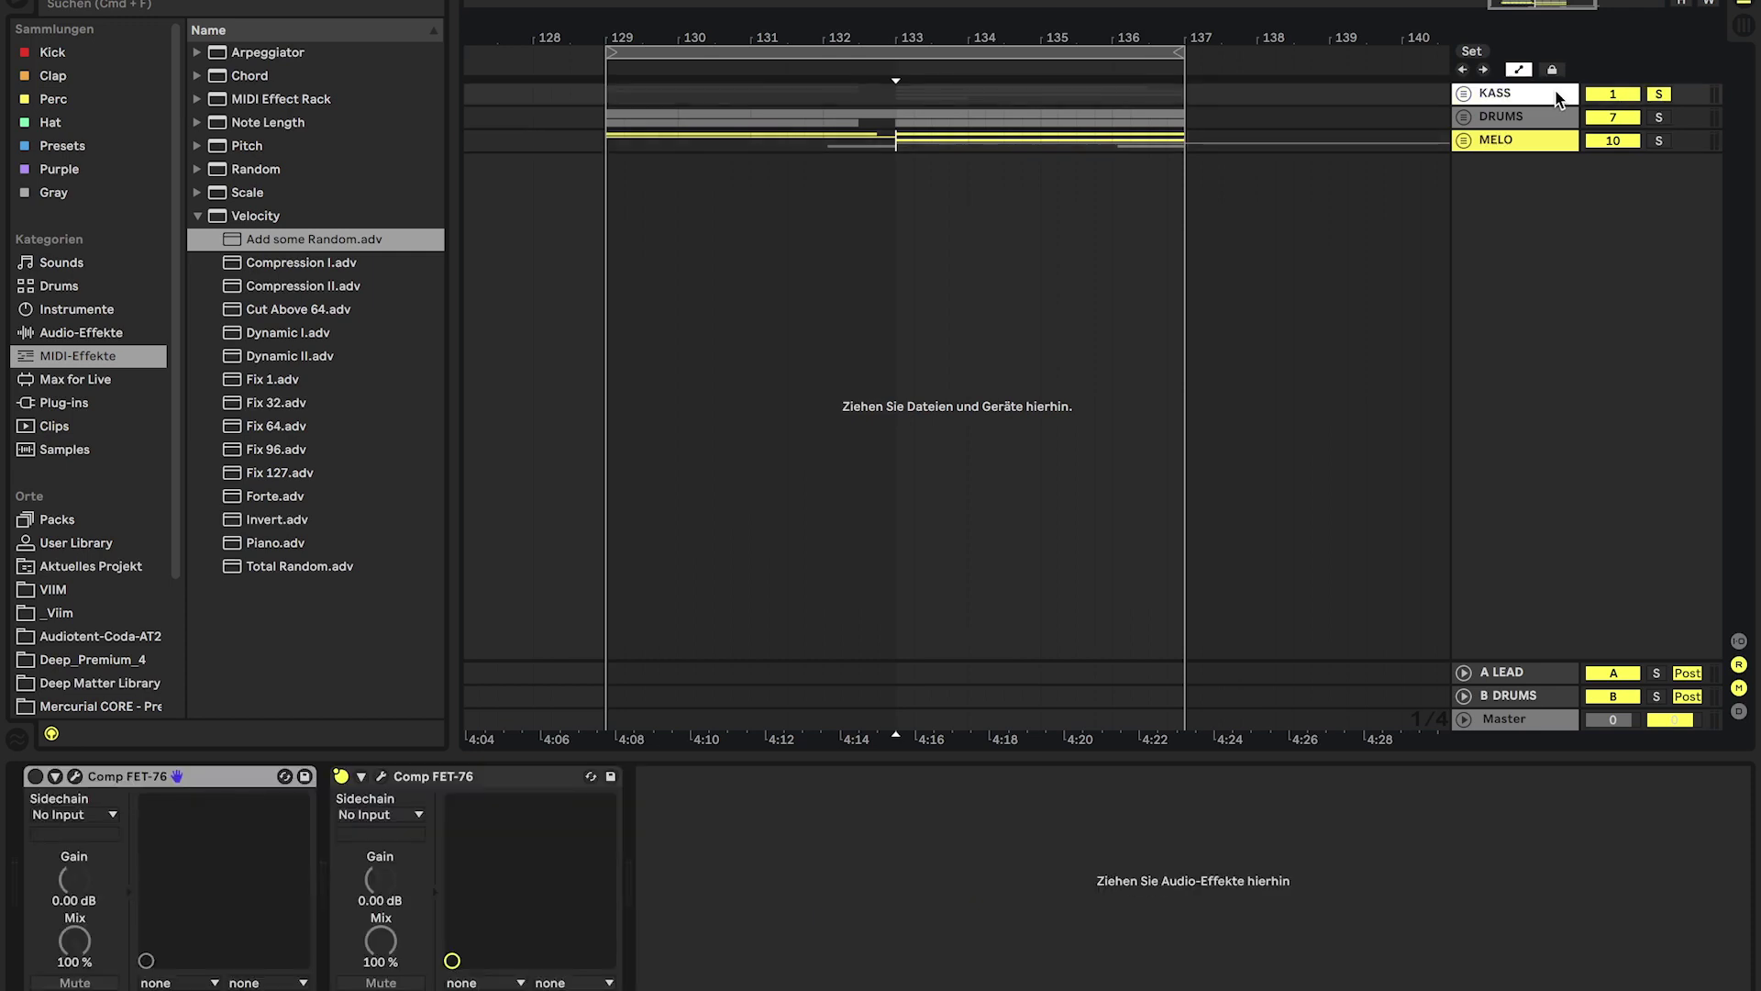
{"action": "left_click", "coordinate": [383, 777]}
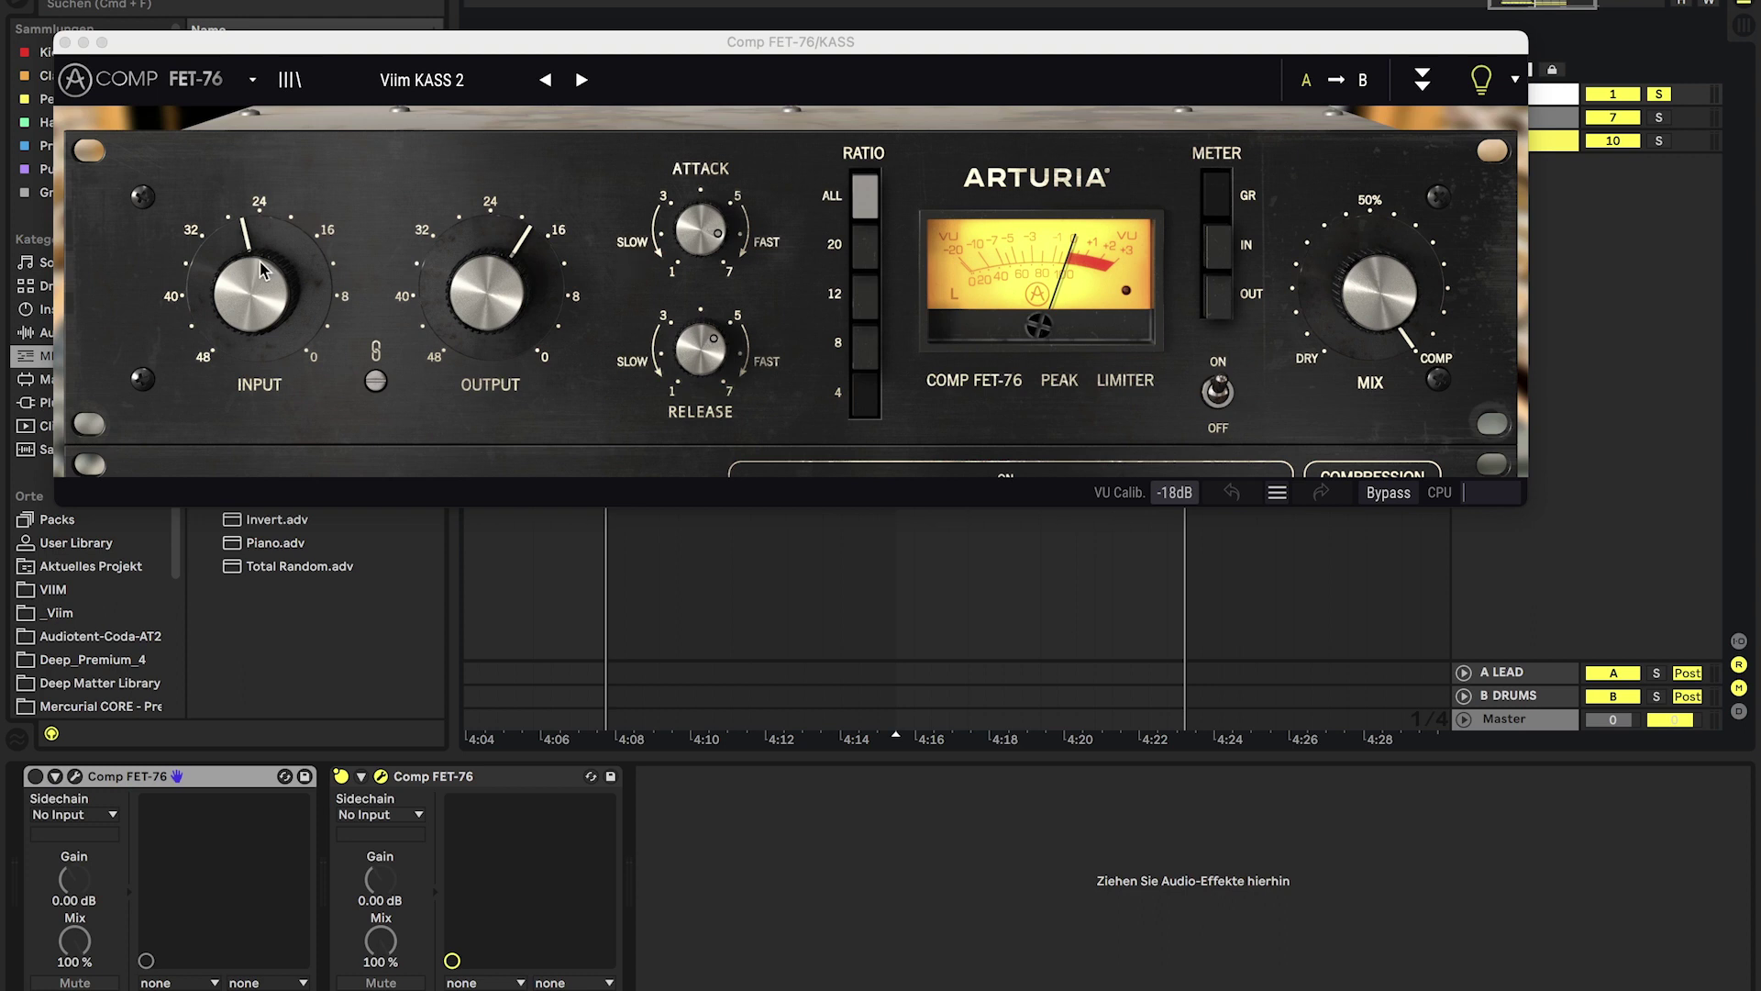
{"action": "key", "text": "space"}
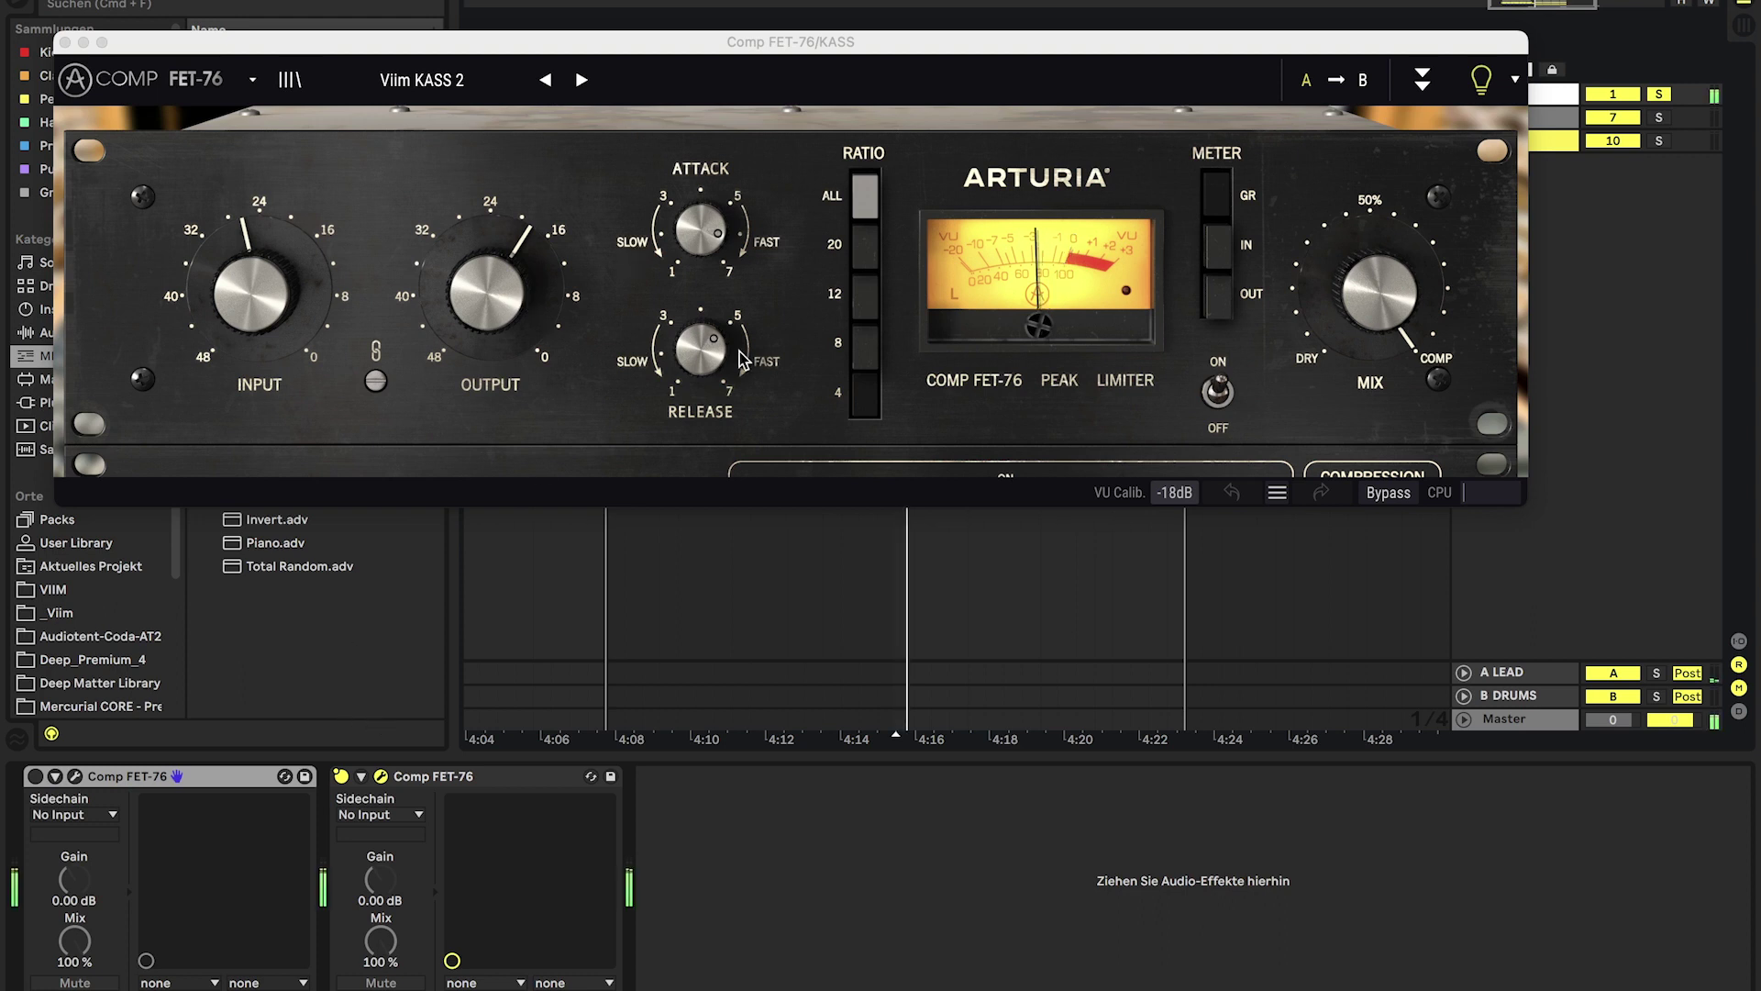
{"action": "left_click", "coordinate": [1387, 493]}
{"action": "left_click", "coordinate": [1387, 493]}
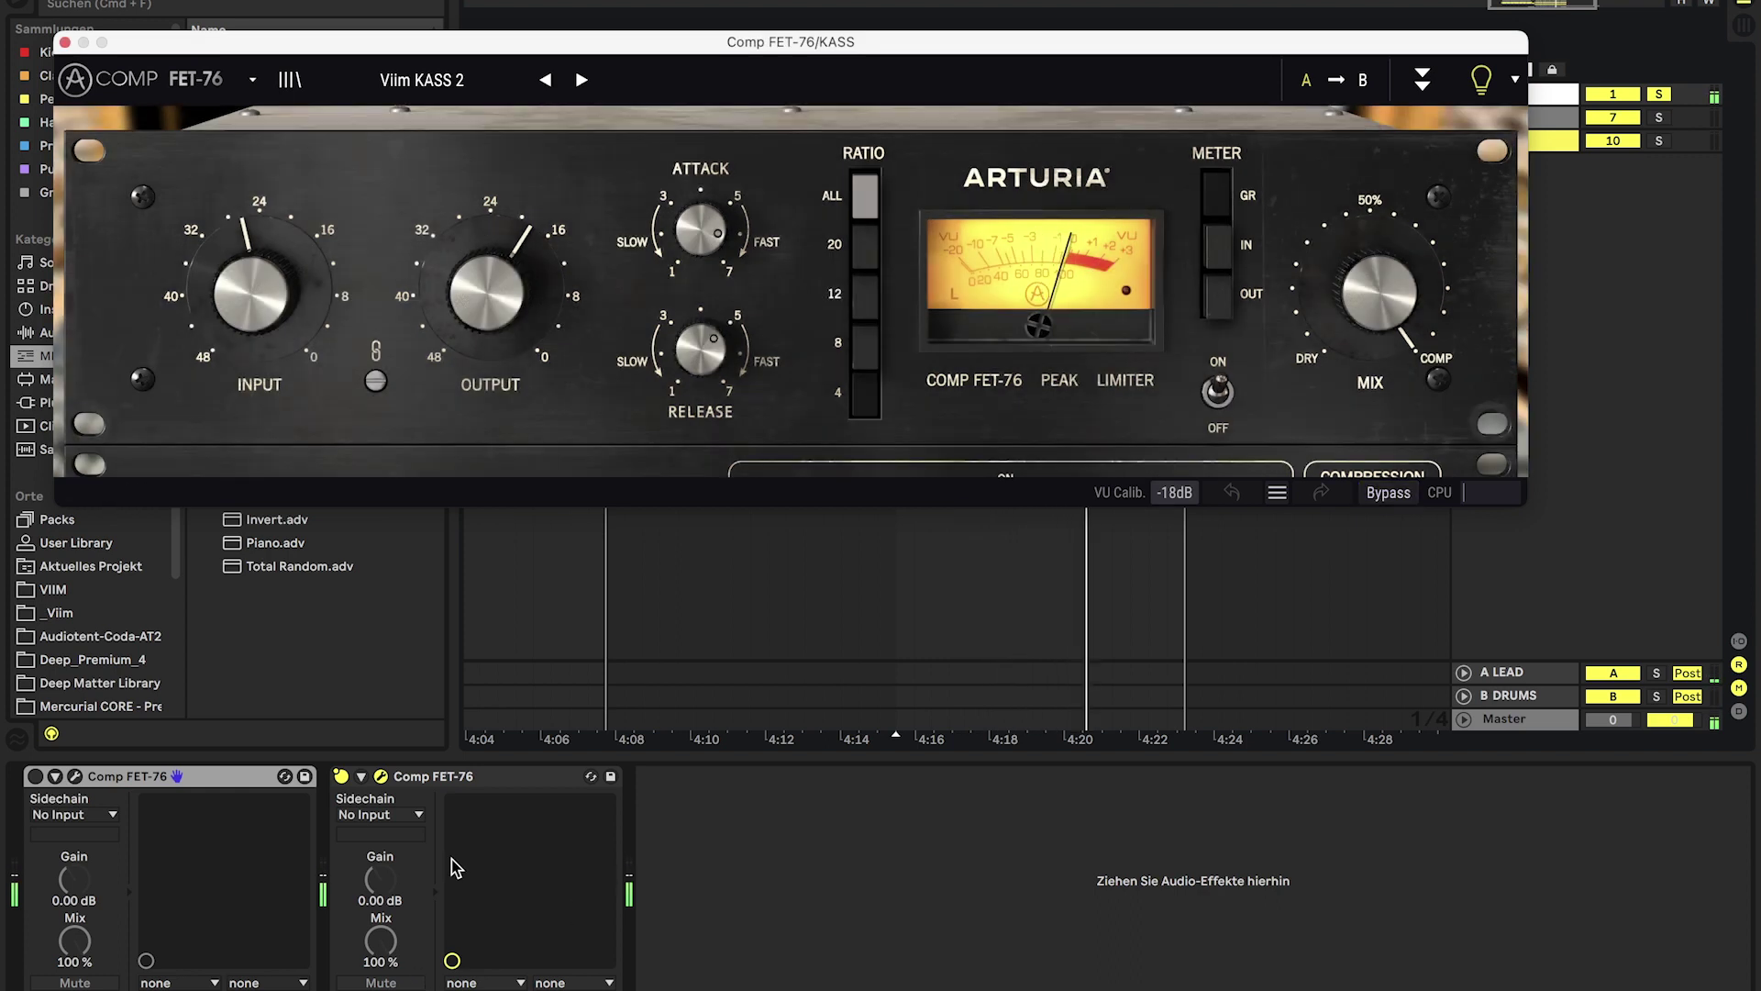
{"action": "left_click", "coordinate": [380, 776]}
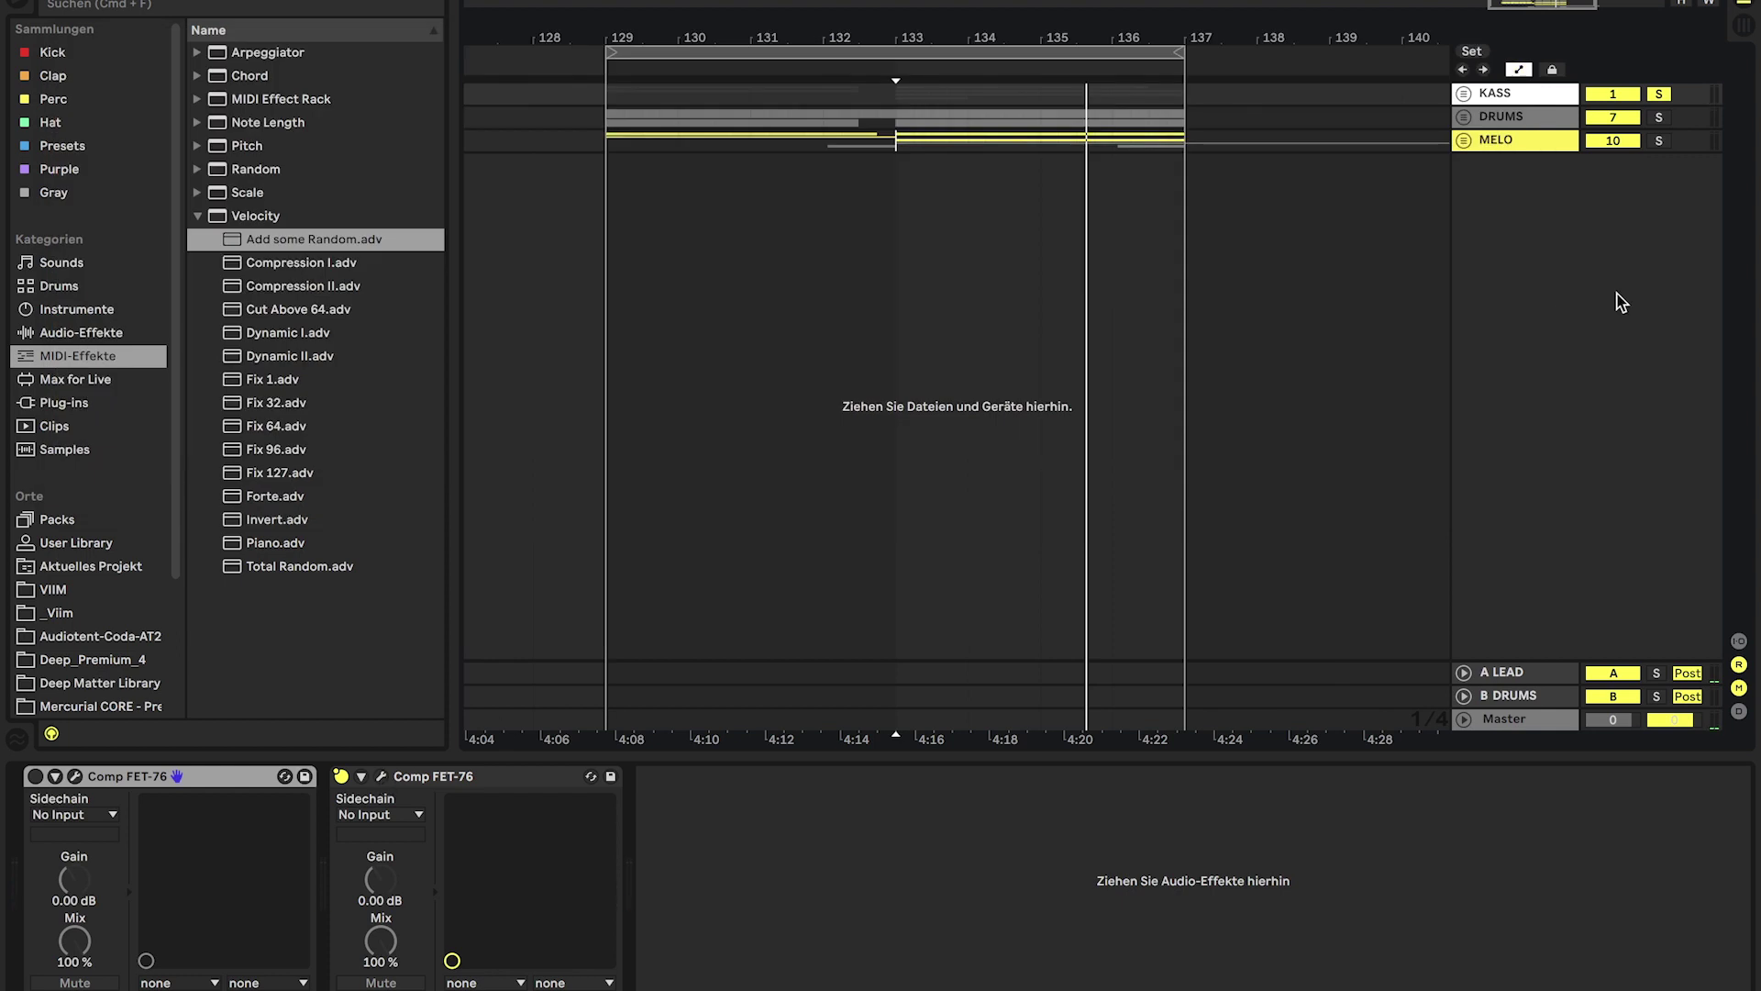
- Take the KASS group out of solo and expand the MELO group
{"action": "left_click", "coordinate": [1663, 95]}
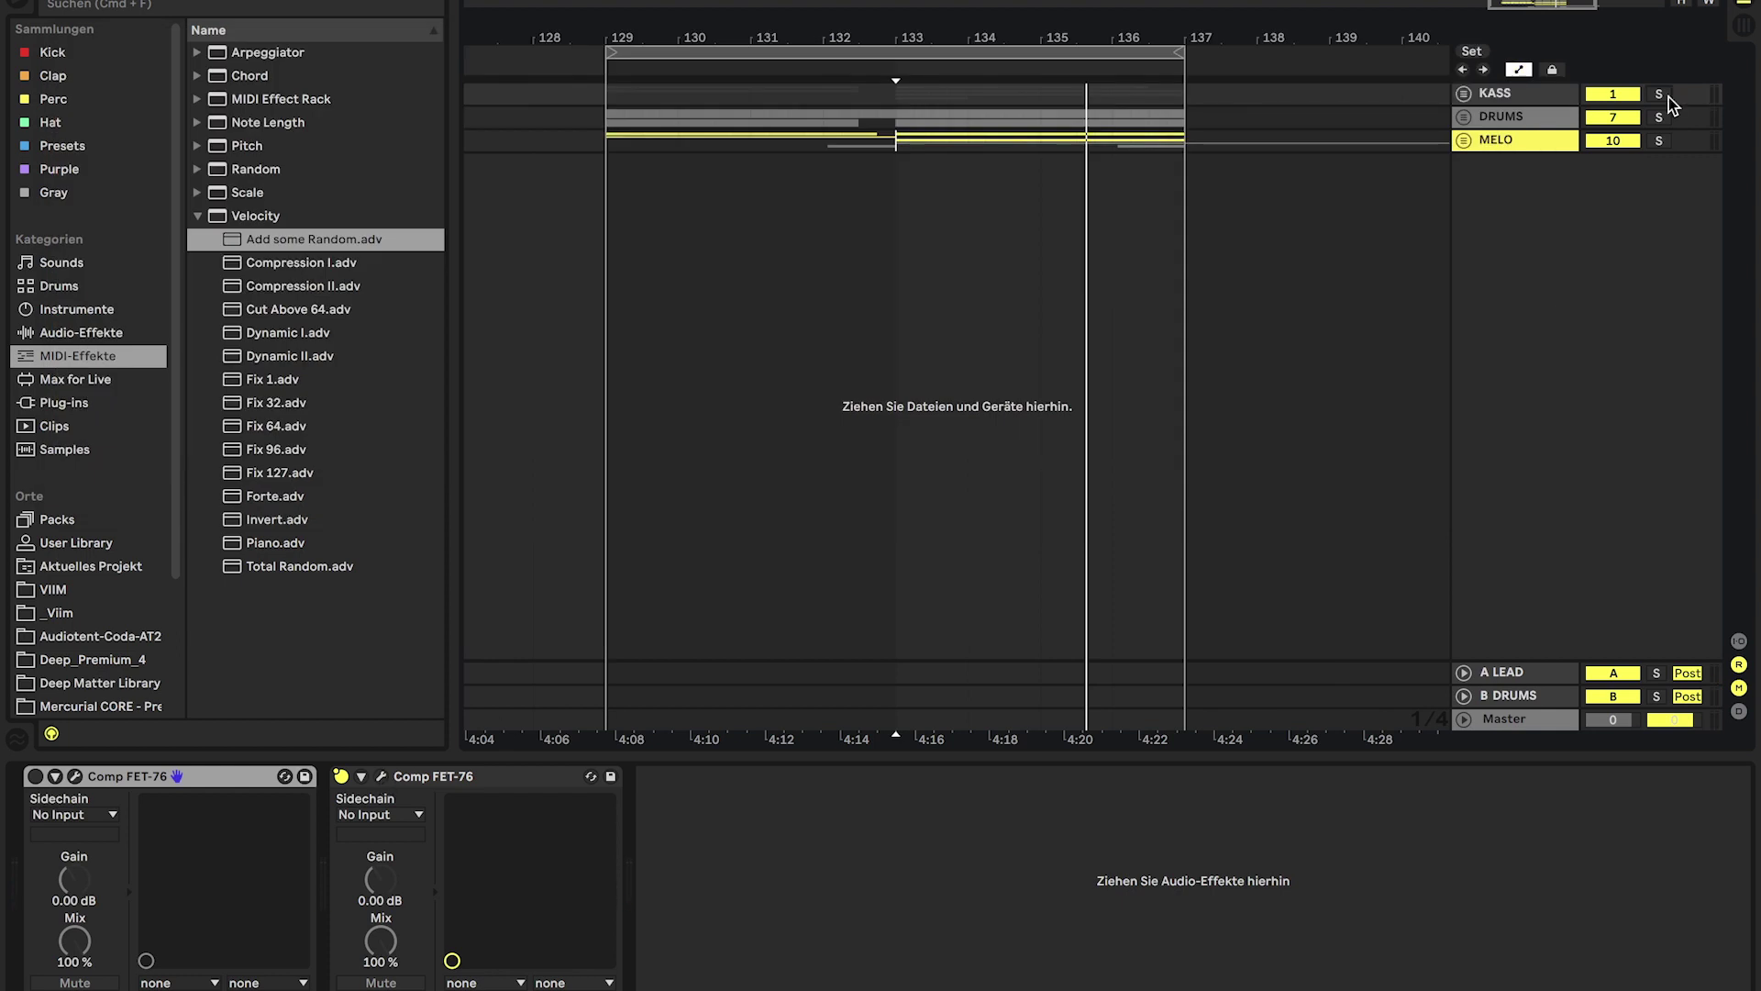
{"action": "left_click", "coordinate": [1464, 139]}
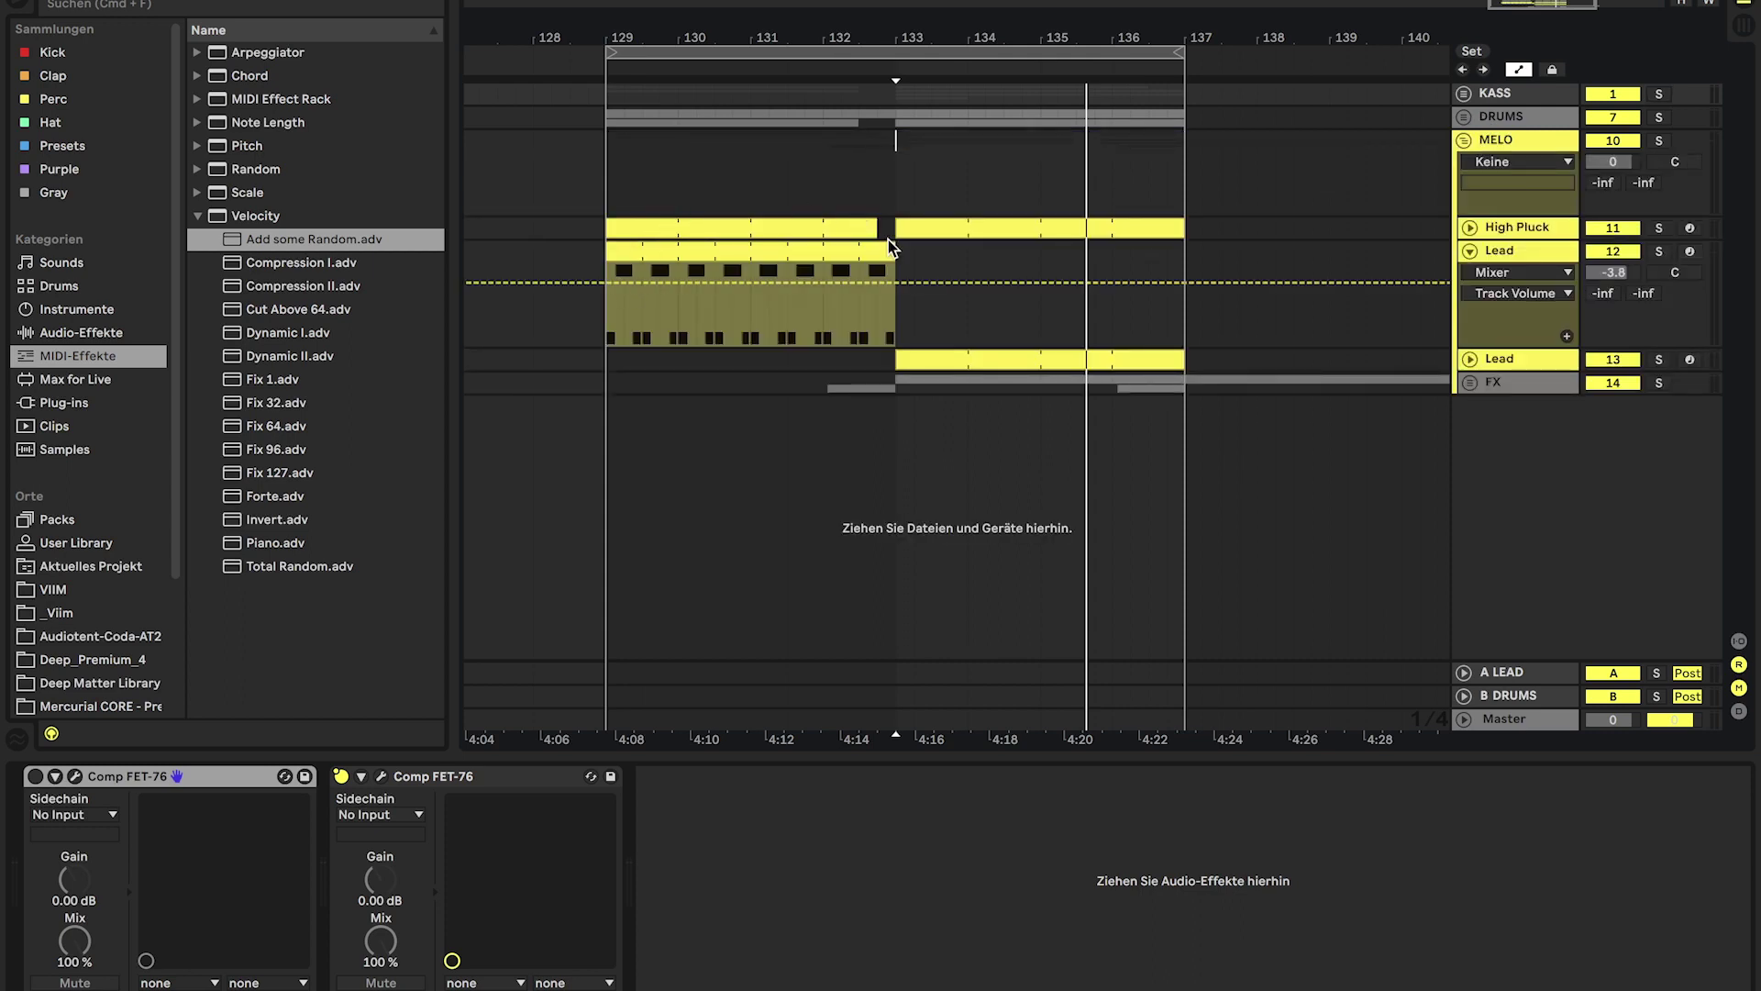